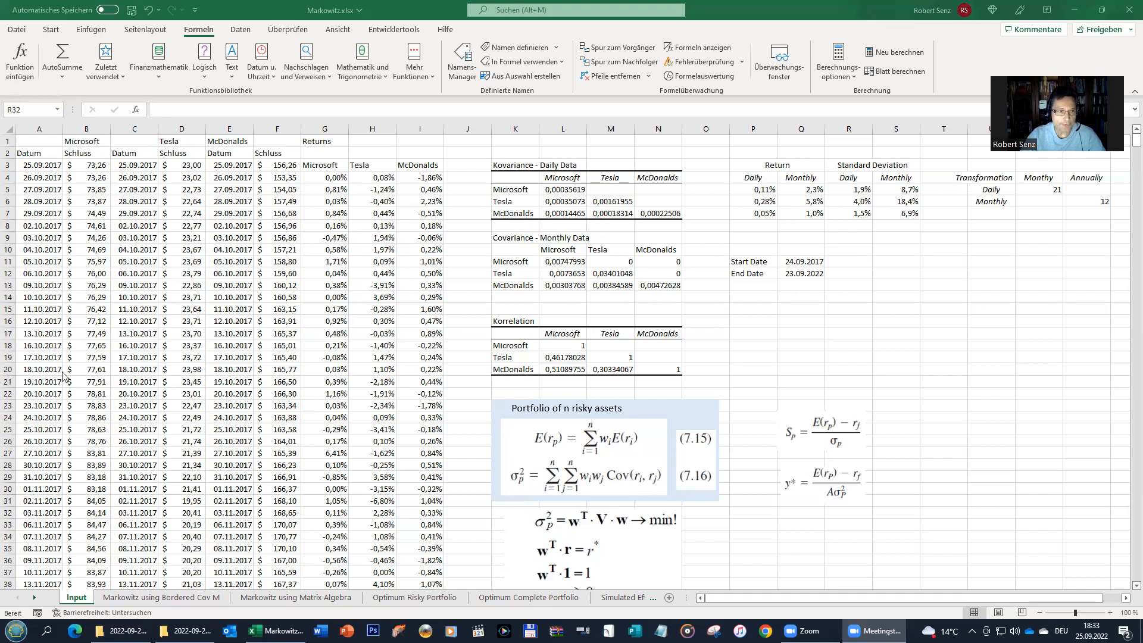
Examine the price history formula in B13, the Tesla and McDonalds column headings, and Microsoft's first daily return formula in G4
click(84, 286)
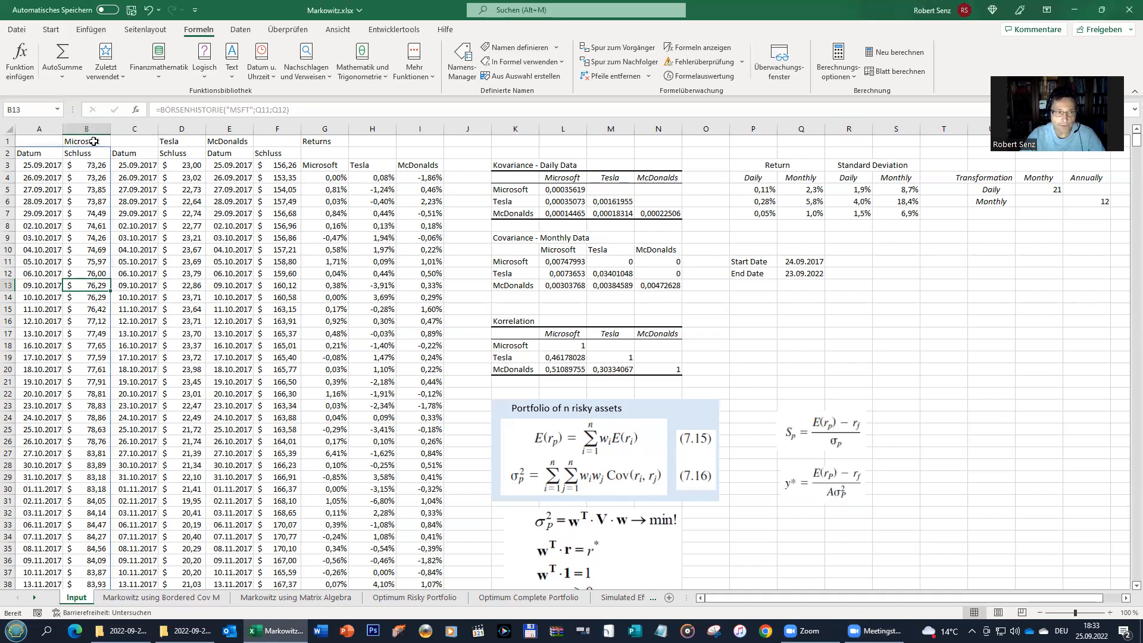
click(182, 140)
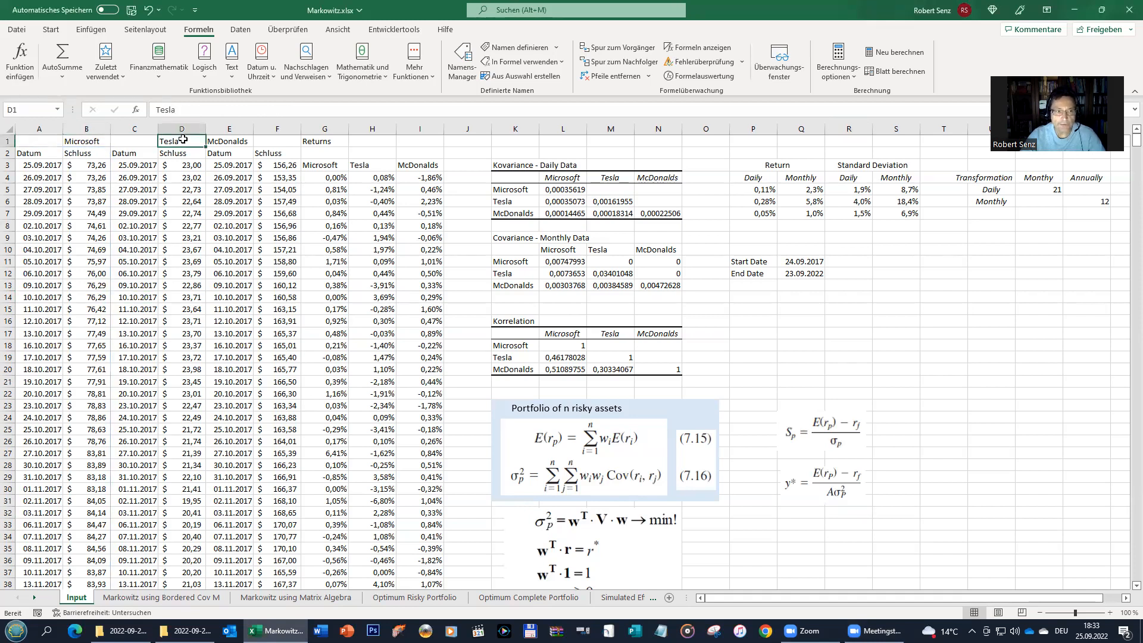
click(247, 143)
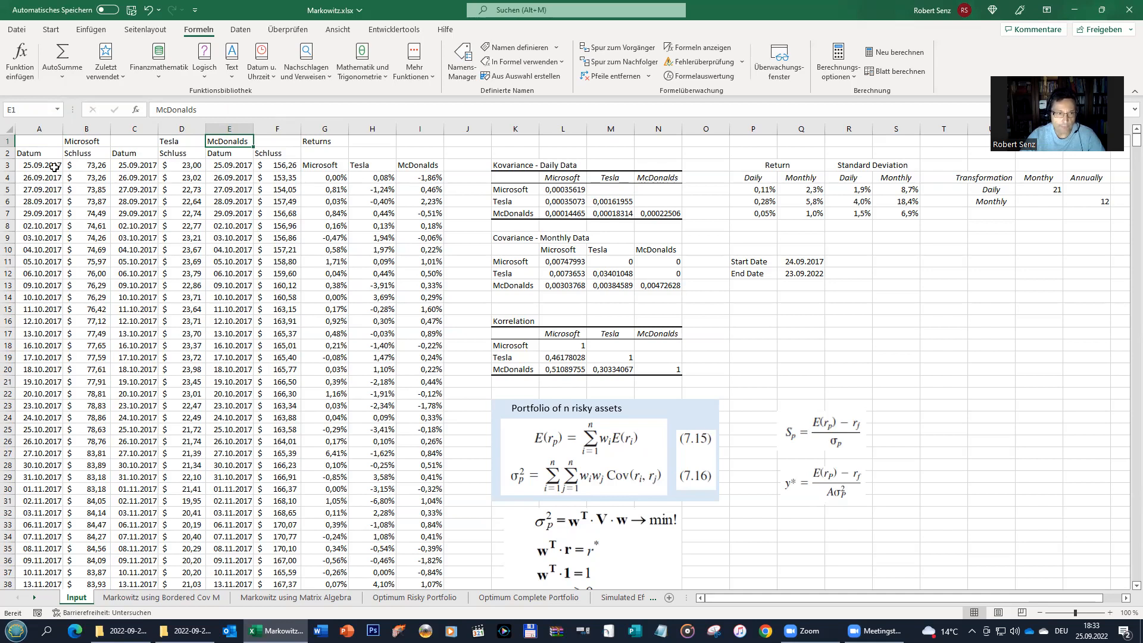
click(333, 179)
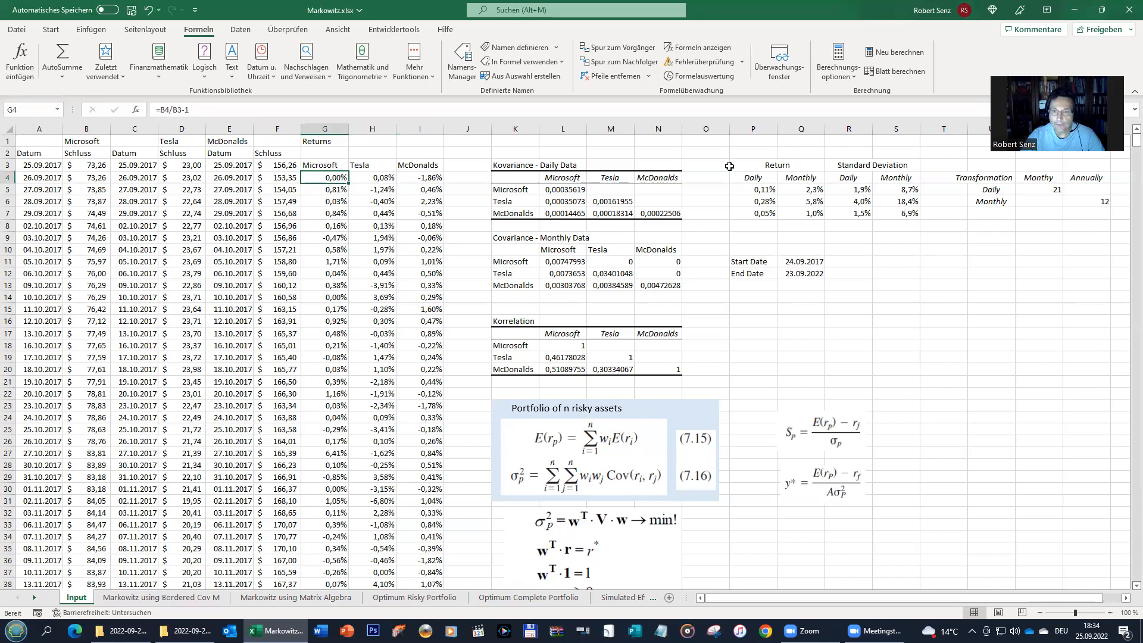
Inspect the average daily return formula for Microsoft and match the Tesla and McDonalds averages to their rows in the daily covariance table
click(762, 188)
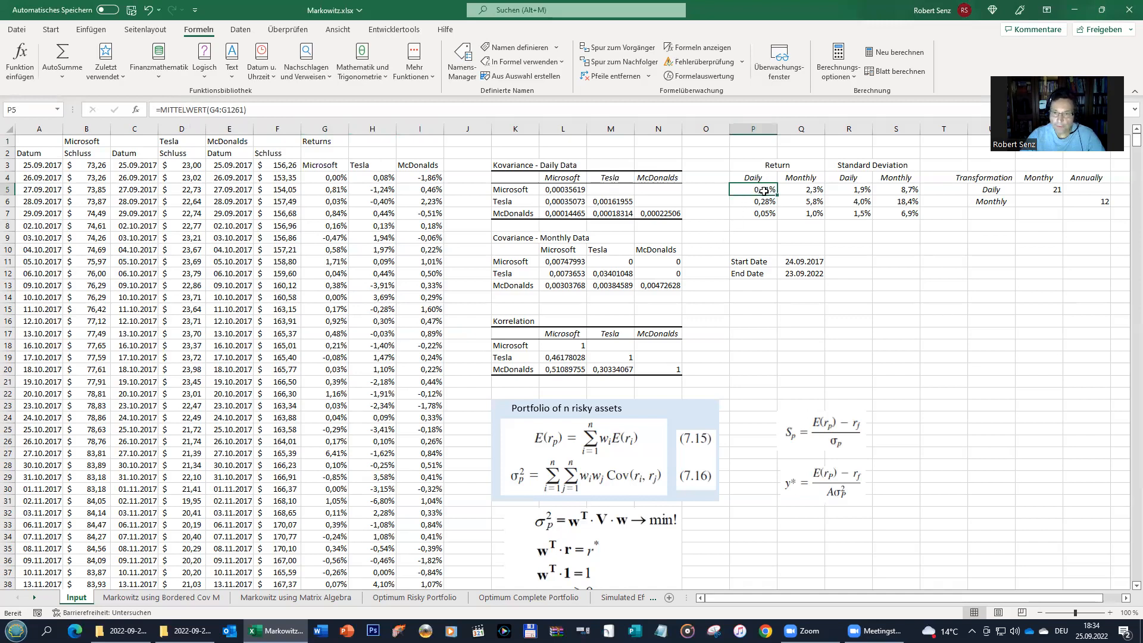
click(529, 191)
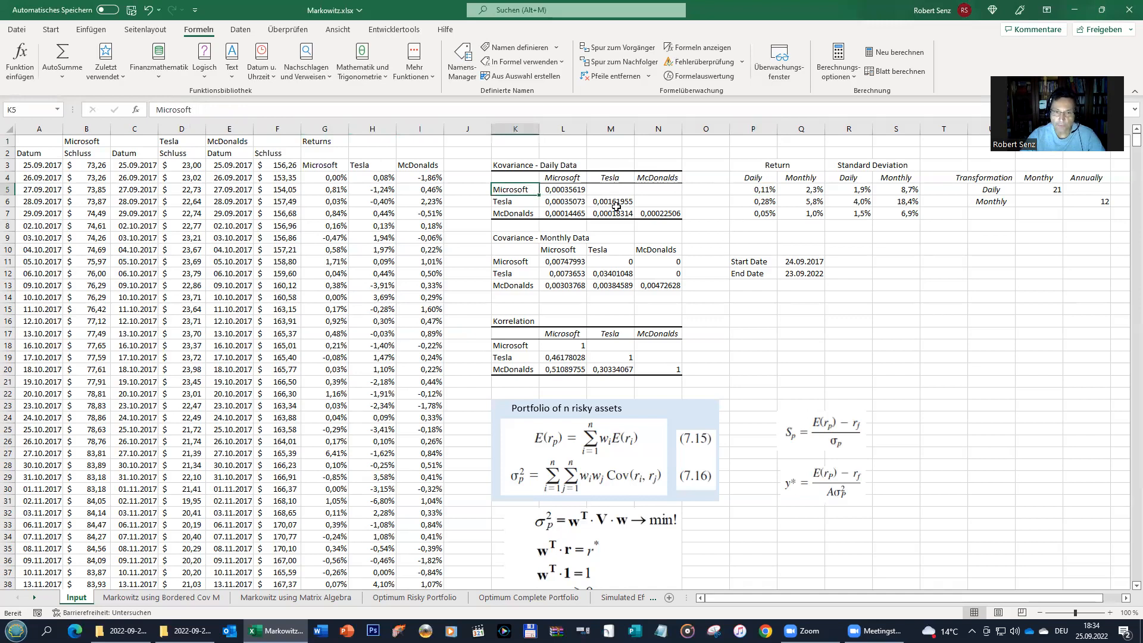
click(755, 204)
click(526, 200)
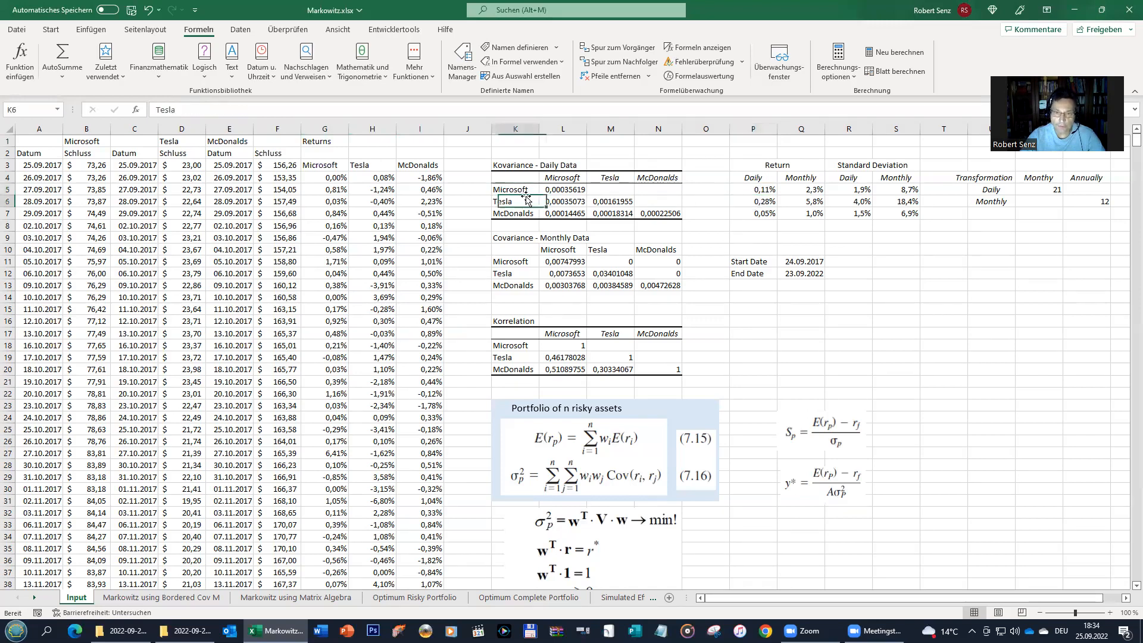
click(773, 211)
click(526, 213)
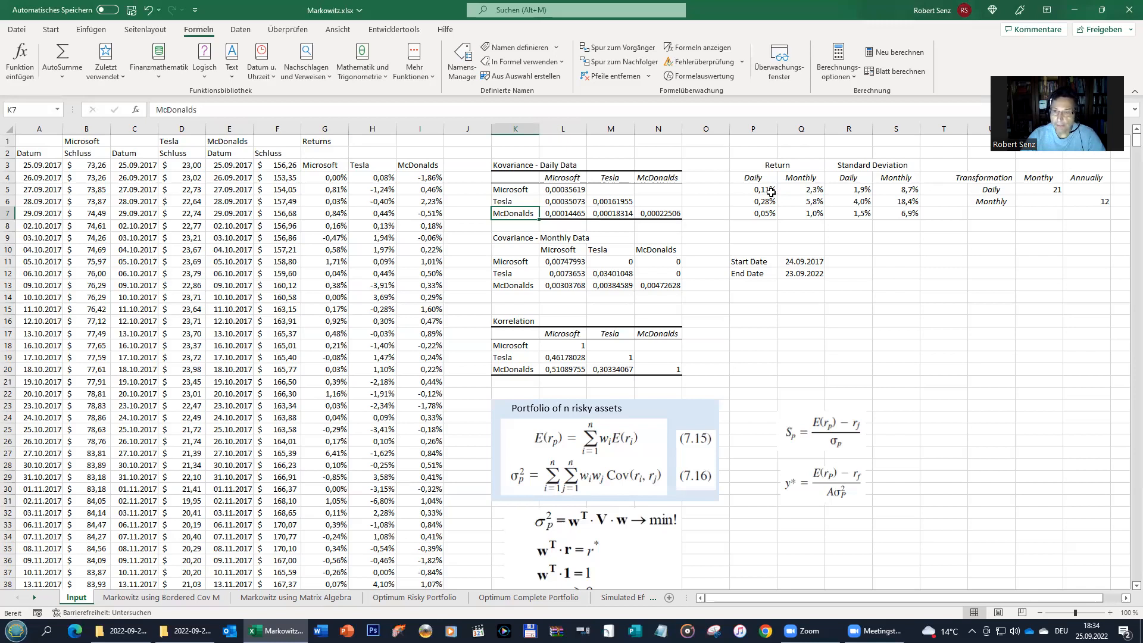
Check the daily-to-monthly transformation factor and trace the precedents of Microsoft's monthly return in Q5
click(1038, 190)
click(803, 189)
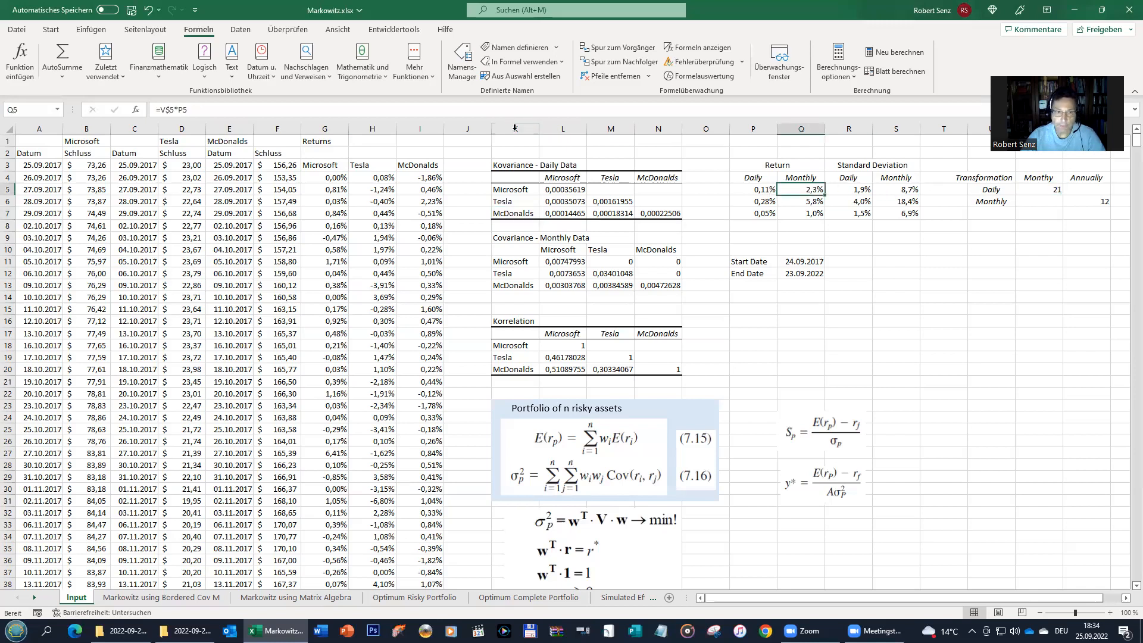
click(600, 51)
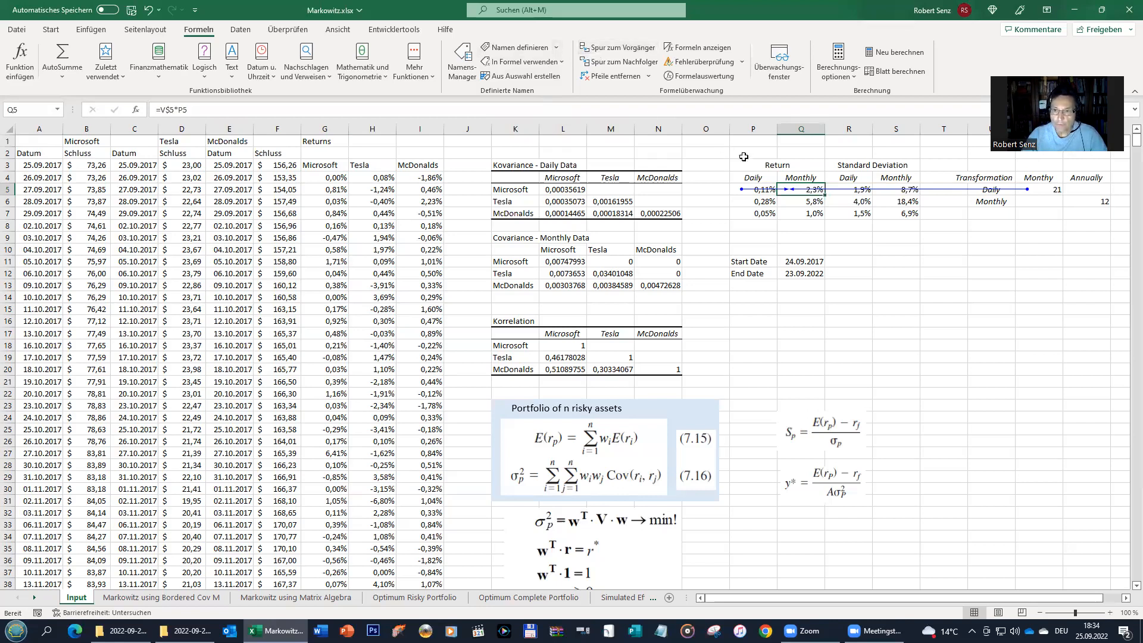
Inspect Microsoft's daily and monthly standard deviation formulas in R5 and S5, and remove the tracer arrows from the sheet
click(841, 196)
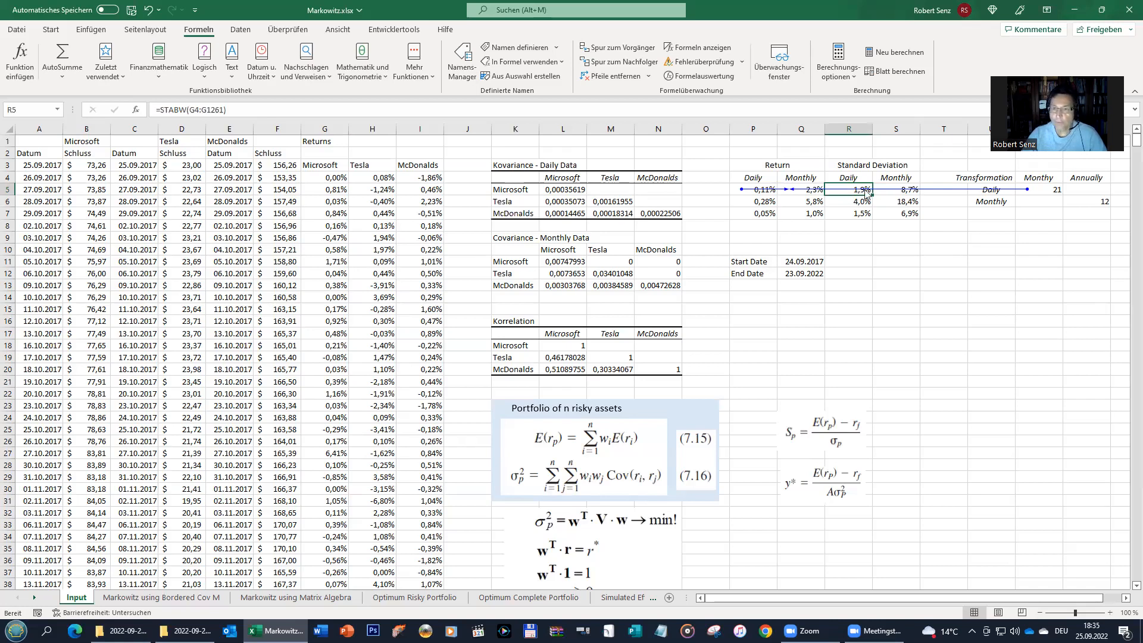
click(623, 75)
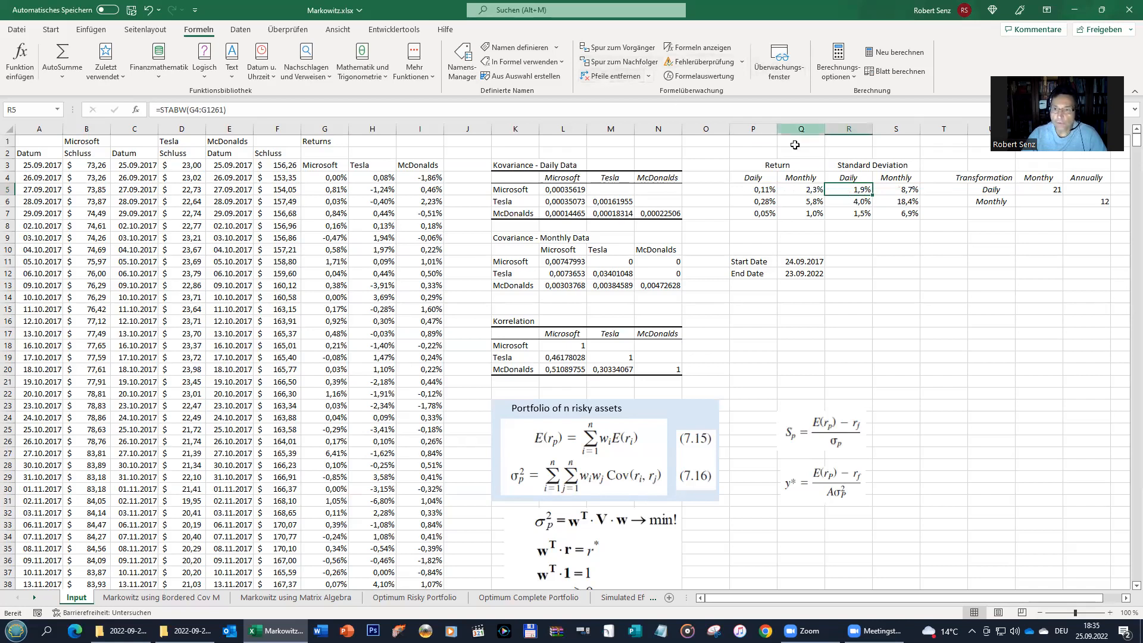
click(879, 188)
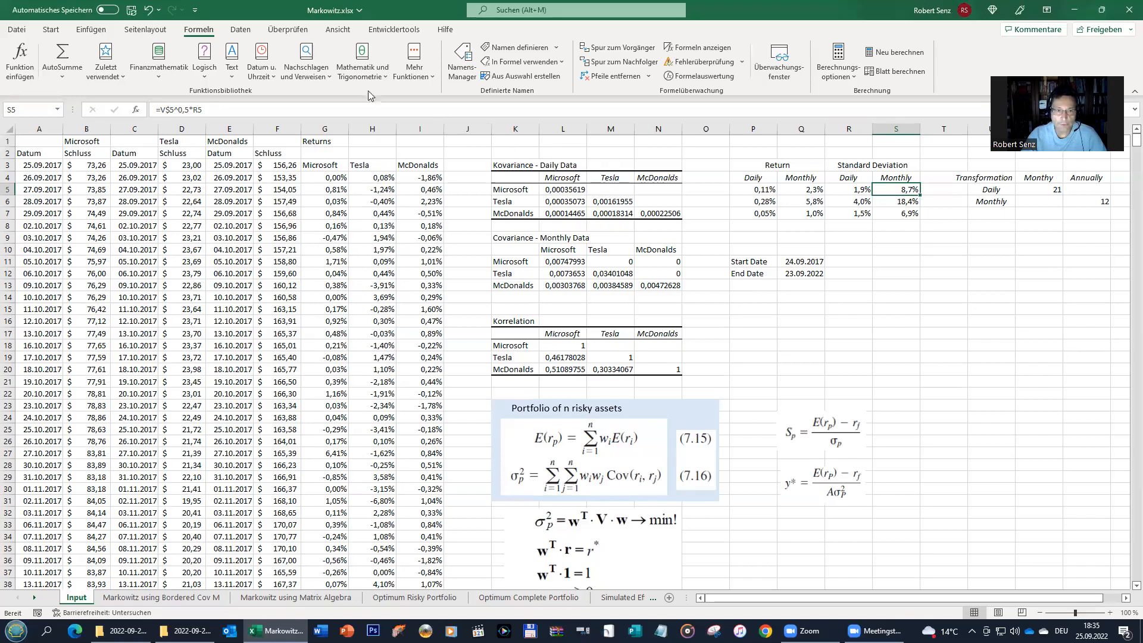
Review the input and output settings of the Kovarianz data analysis tool, and cancel without running it
click(245, 31)
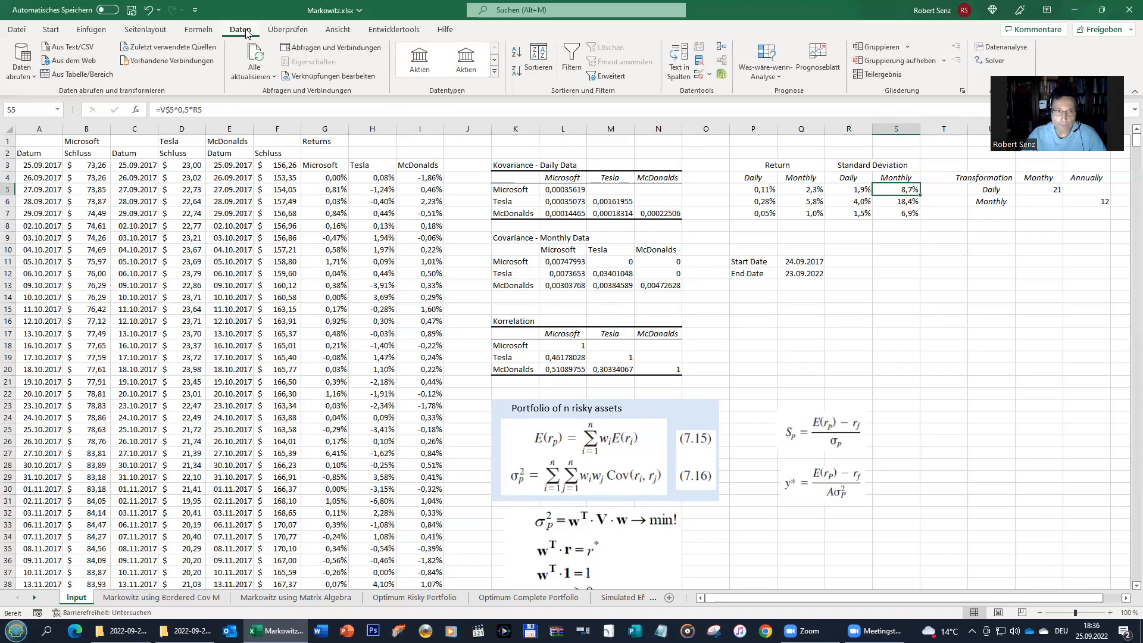
click(992, 46)
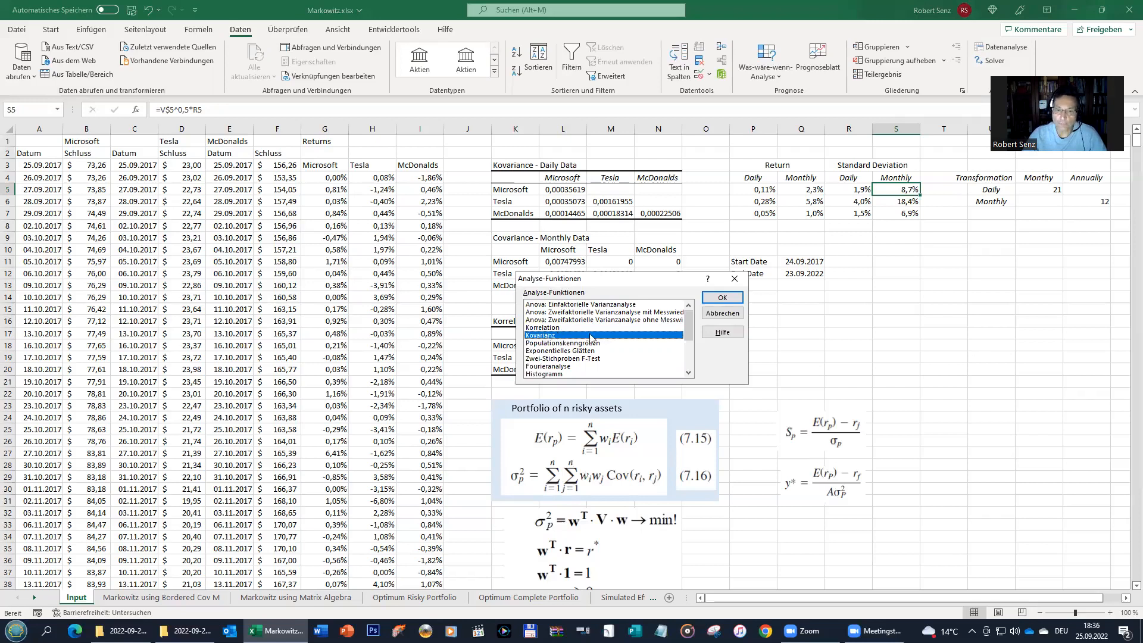
click(711, 300)
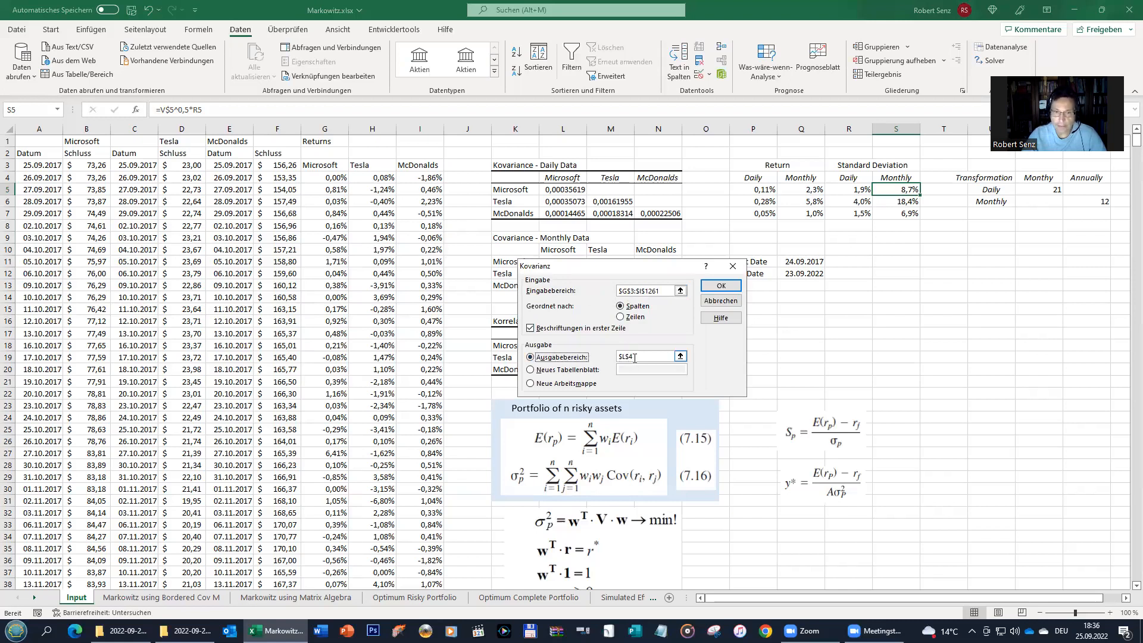
drag(596, 267, 760, 248)
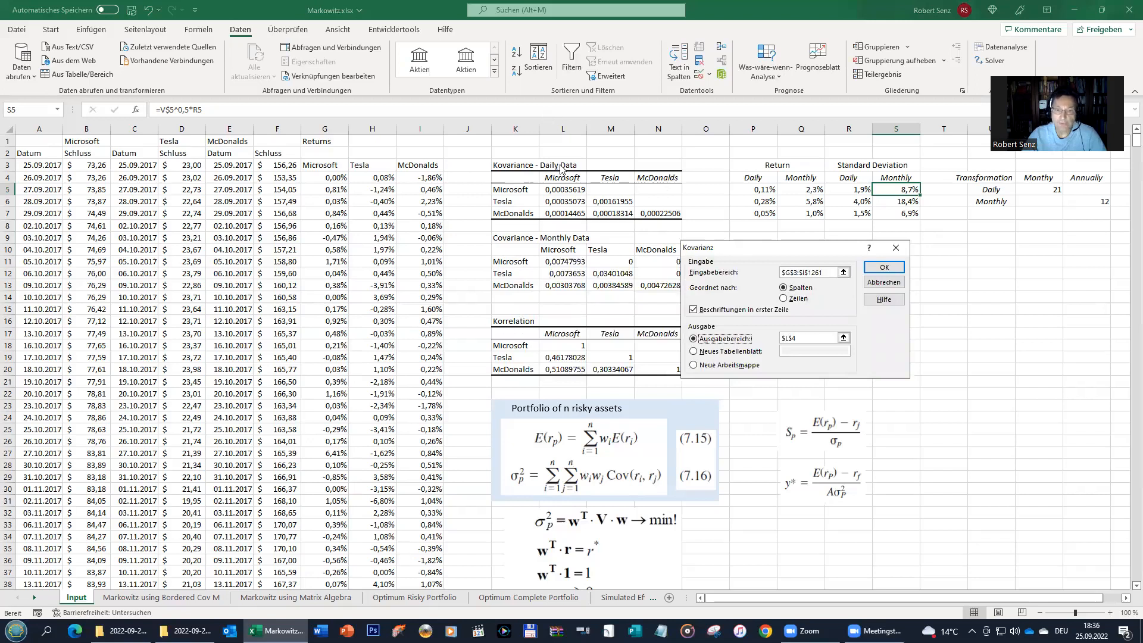
click(867, 279)
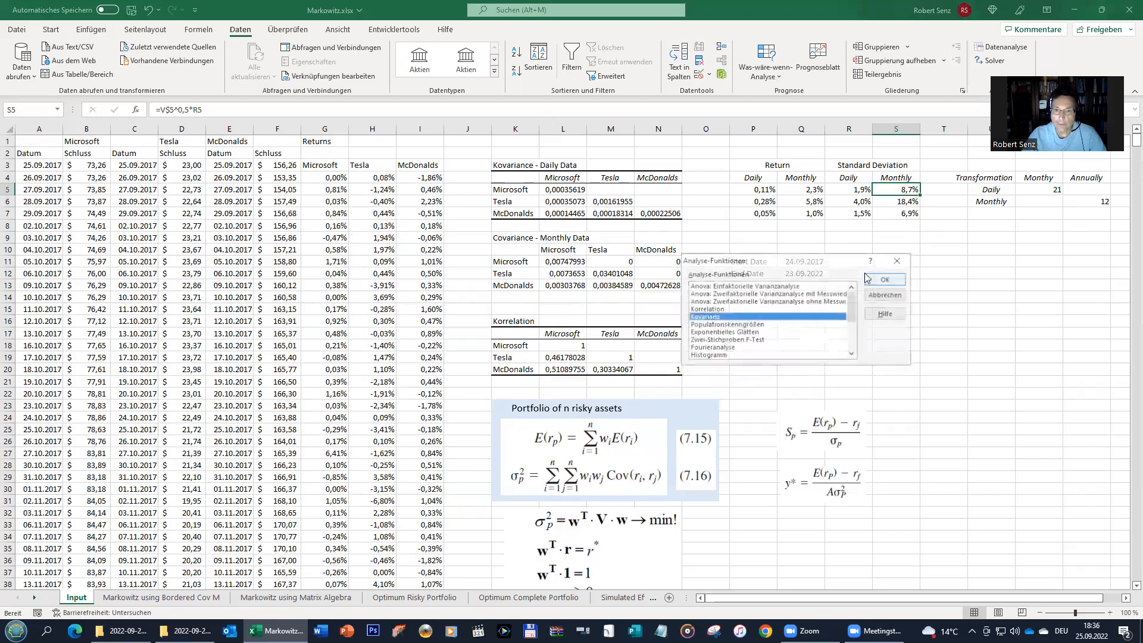
click(885, 295)
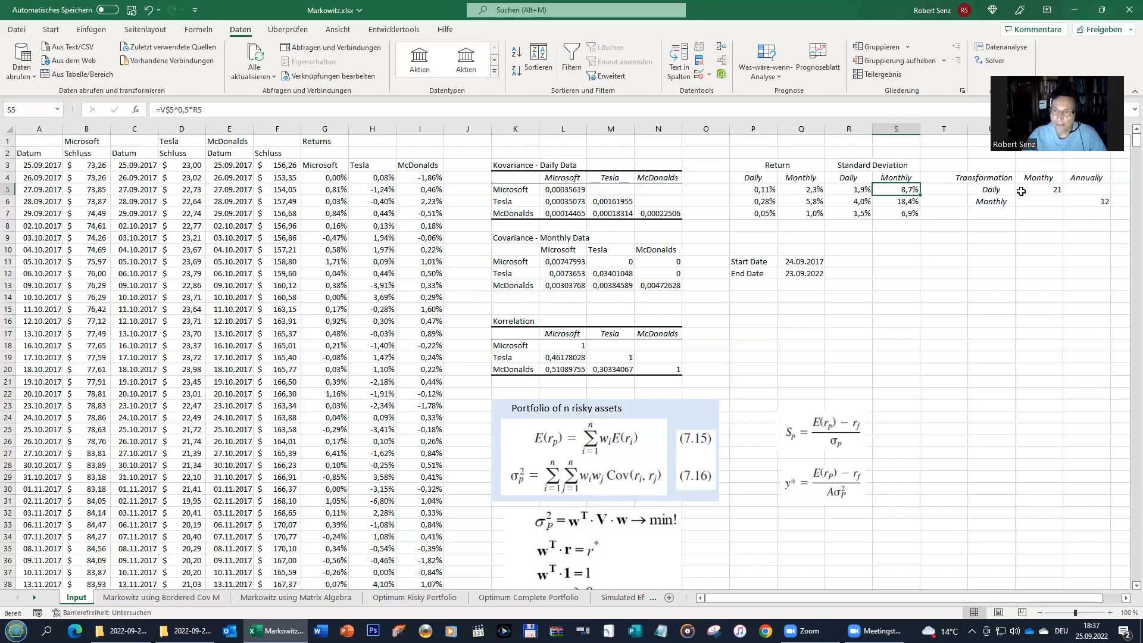
Trace the precedents of Microsoft's monthly variance in cell L11 of the monthly covariance table
click(580, 261)
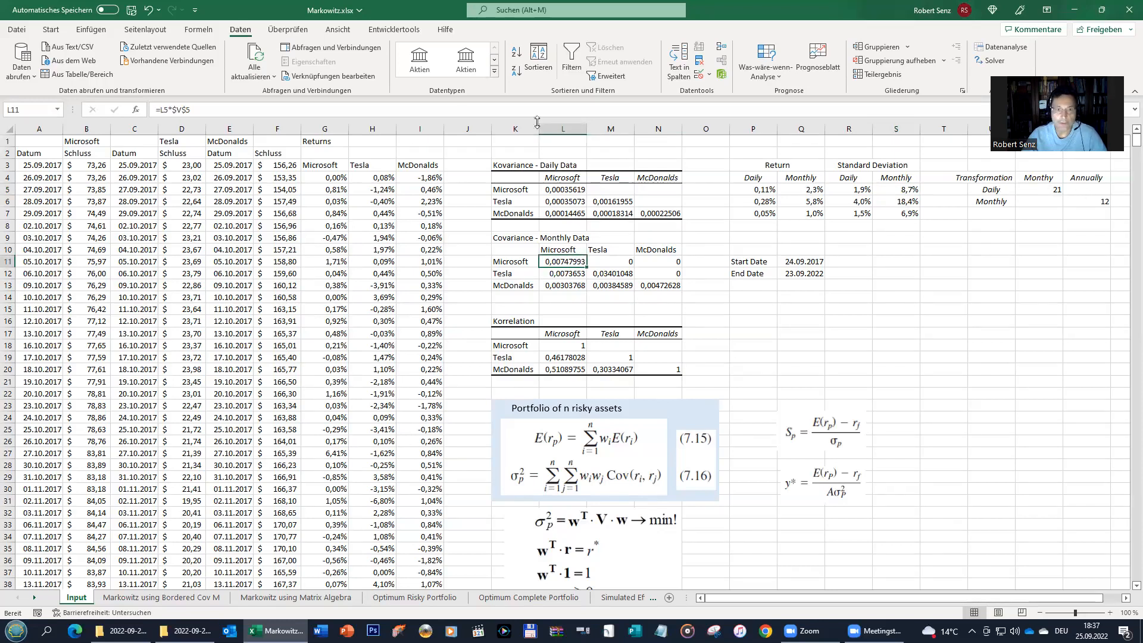
click(198, 30)
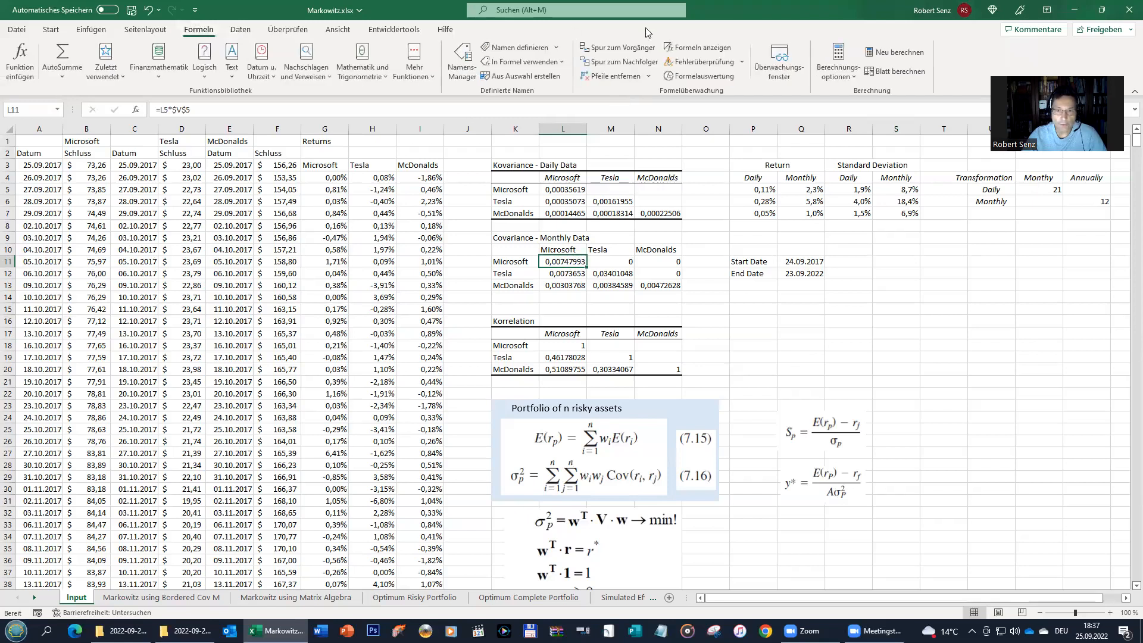
click(611, 48)
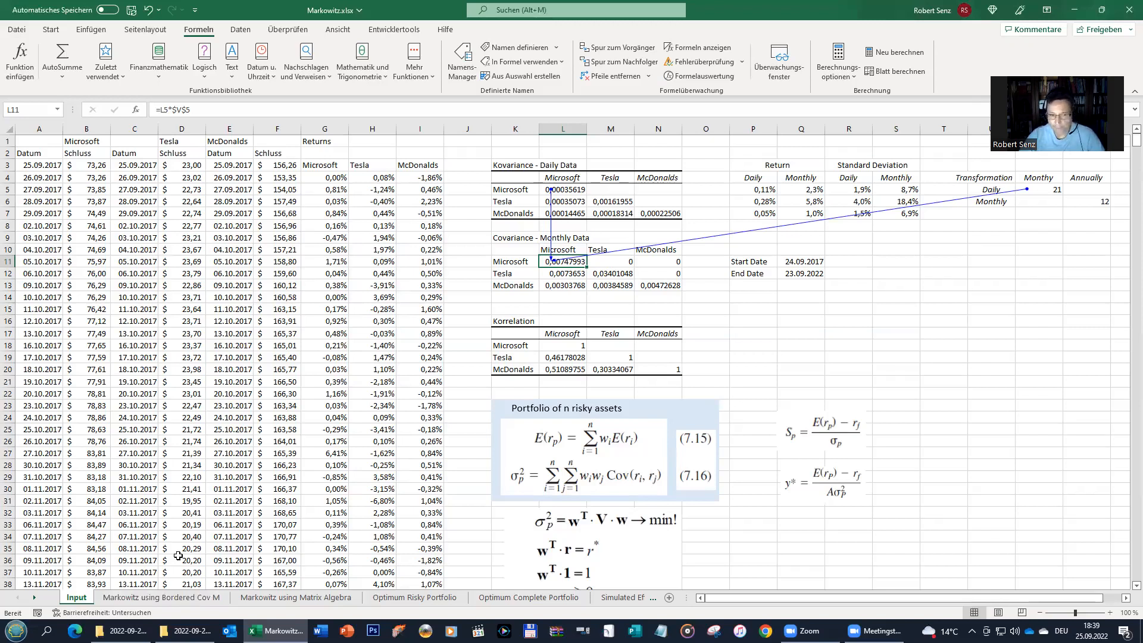
On the Markowitz using Bordered Cov M sheet, inspect Microsoft's linked return in B3 and the budget restriction formula in B25
click(177, 598)
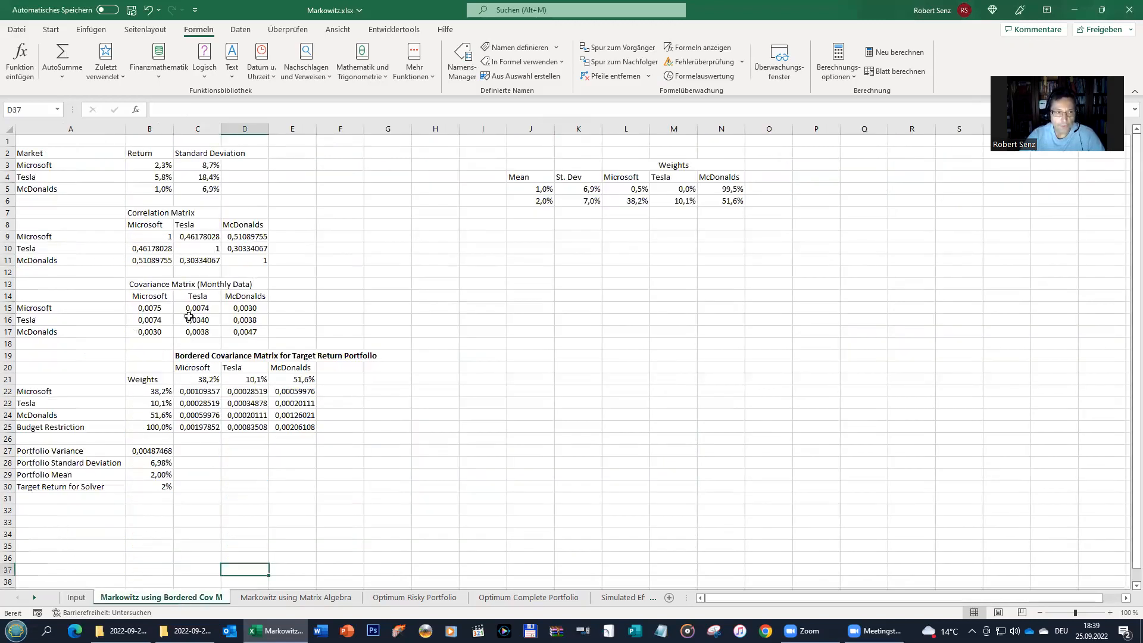
click(152, 164)
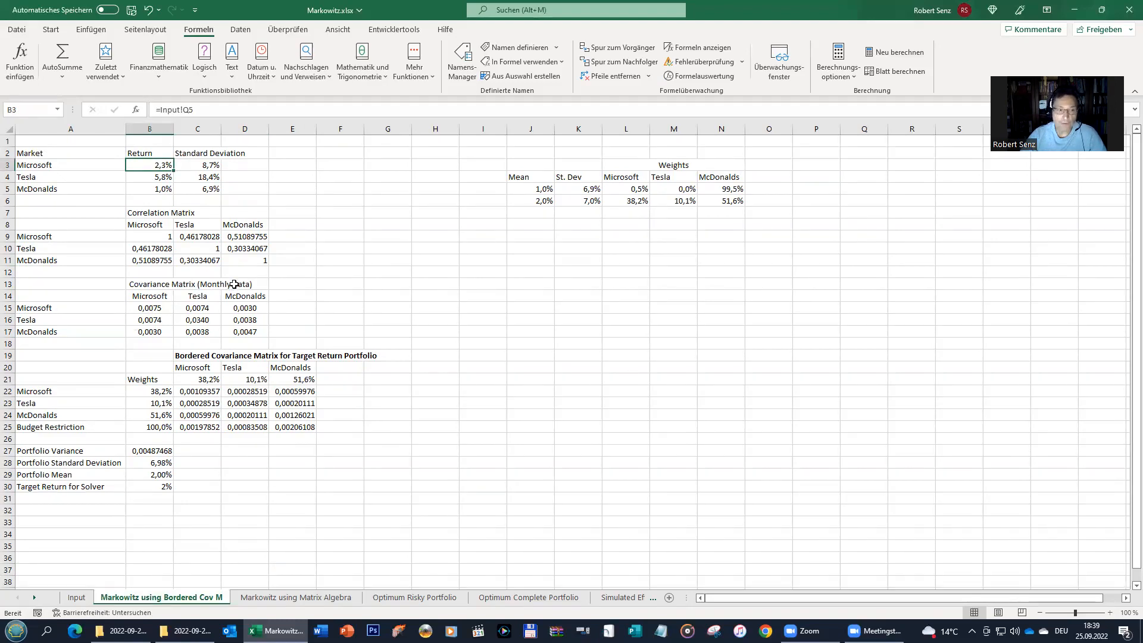
click(99, 354)
drag(99, 354, 308, 419)
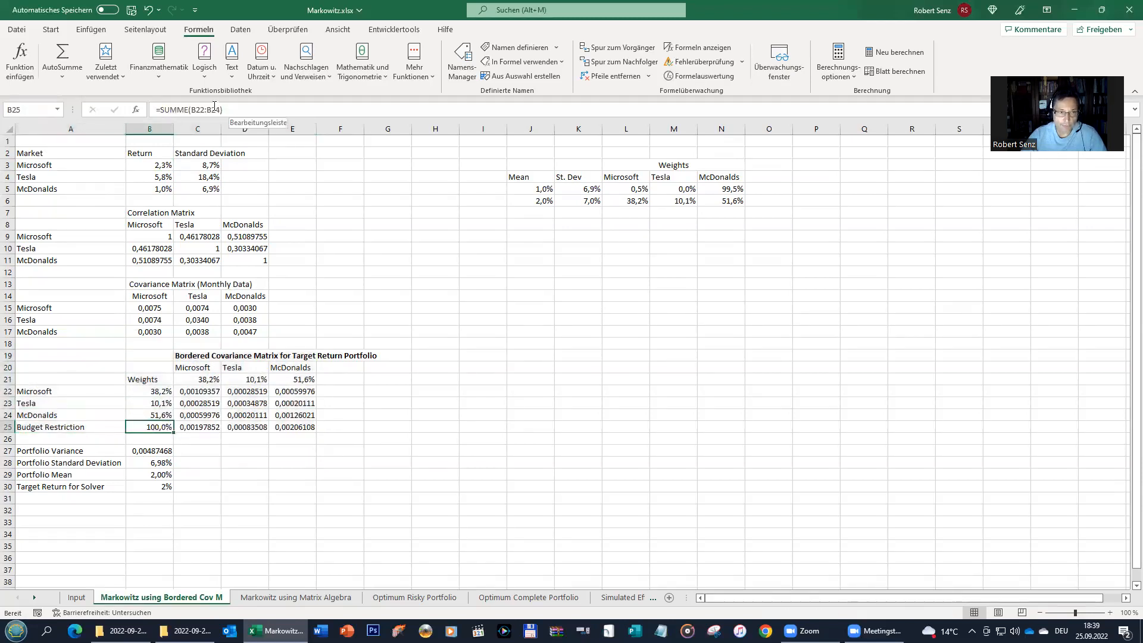
Compare the weights across row 21 of the bordered covariance matrix with the weights in B22:B24 by checking their cell references
drag(198, 378, 281, 375)
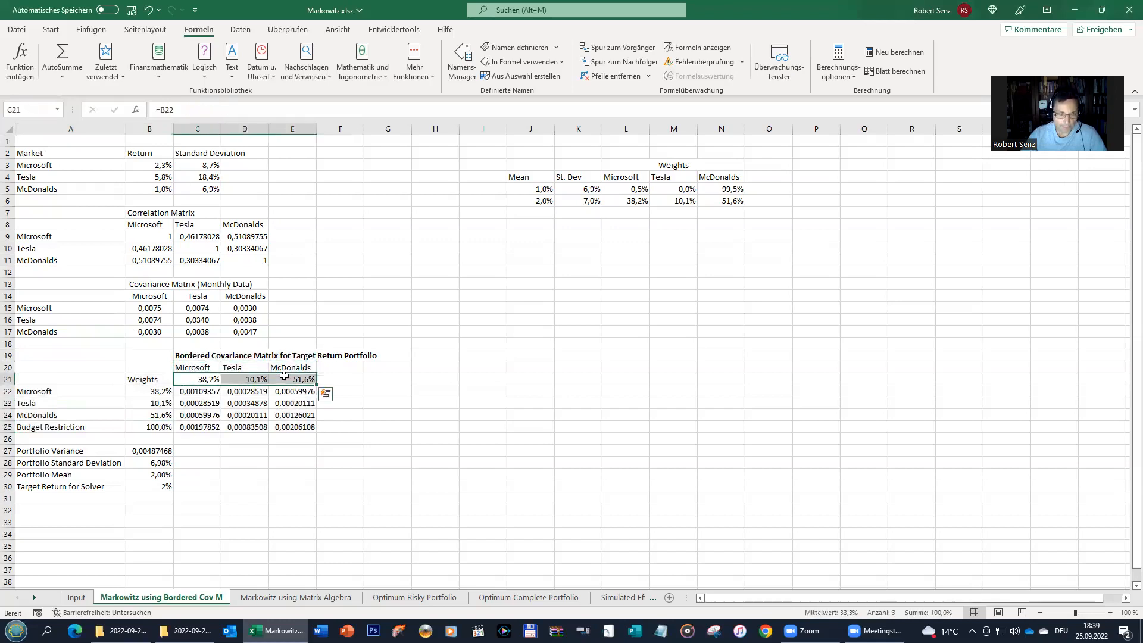
drag(156, 391, 152, 413)
click(189, 379)
click(164, 390)
click(184, 377)
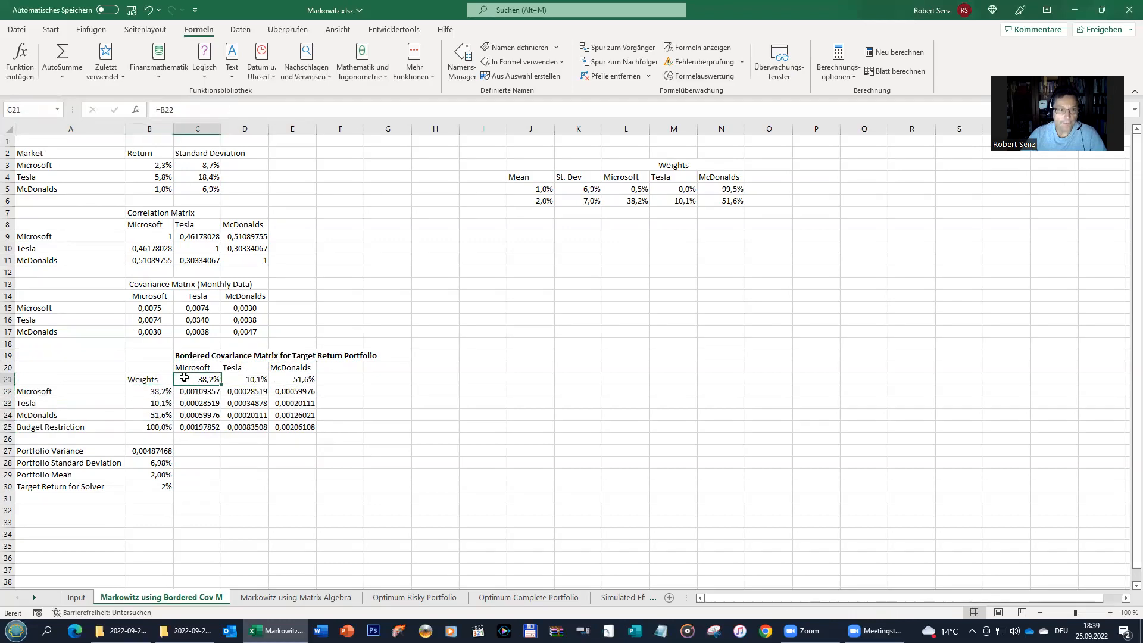
click(256, 379)
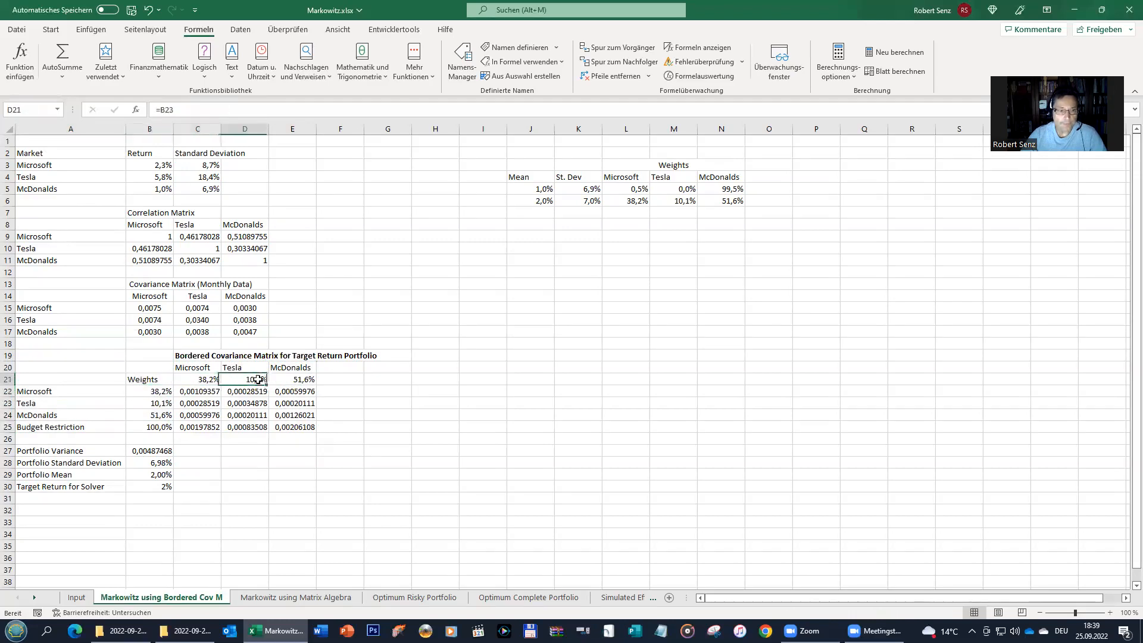
Inspect the weighted covariance formula in C22, consult the portfolio formulas on the Input sheet, and return to the bordered covariance sheet
click(185, 393)
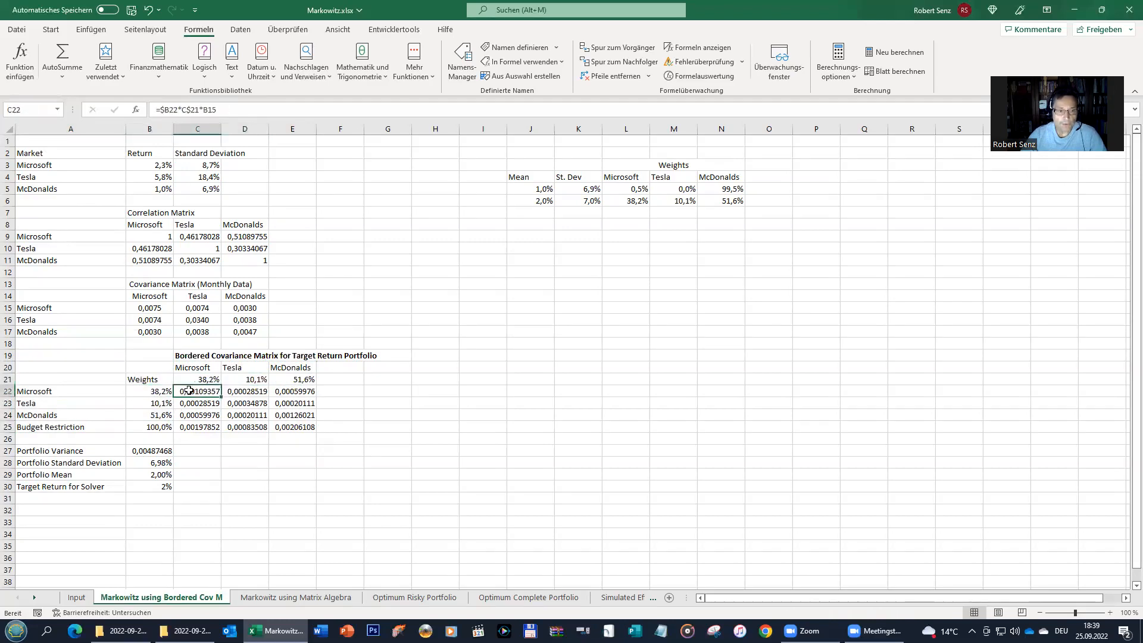
click(76, 597)
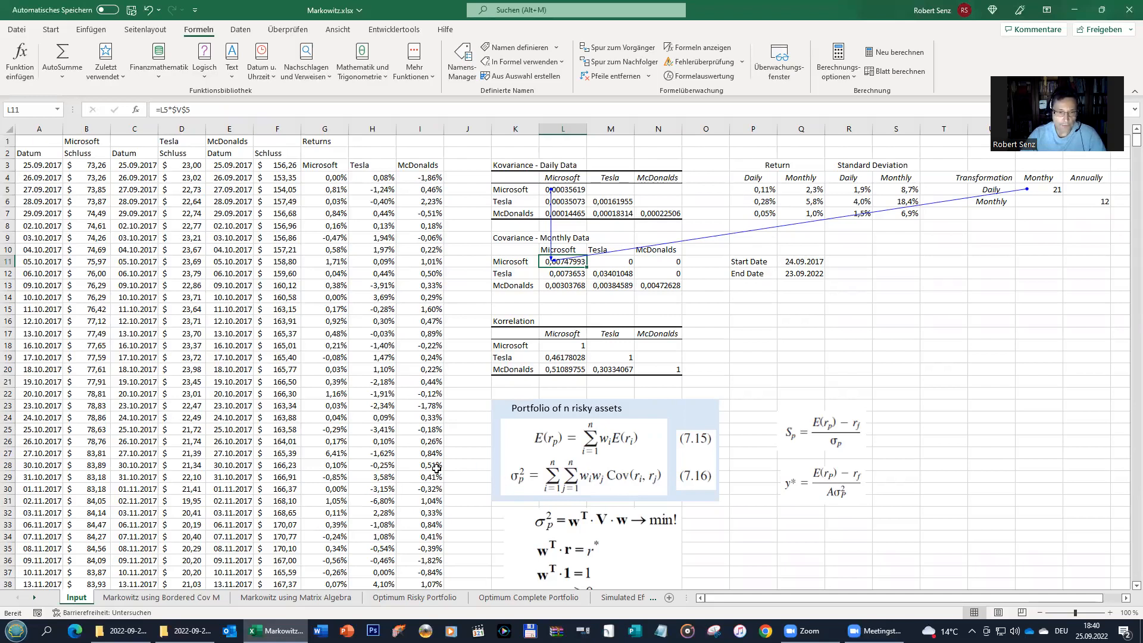
click(182, 597)
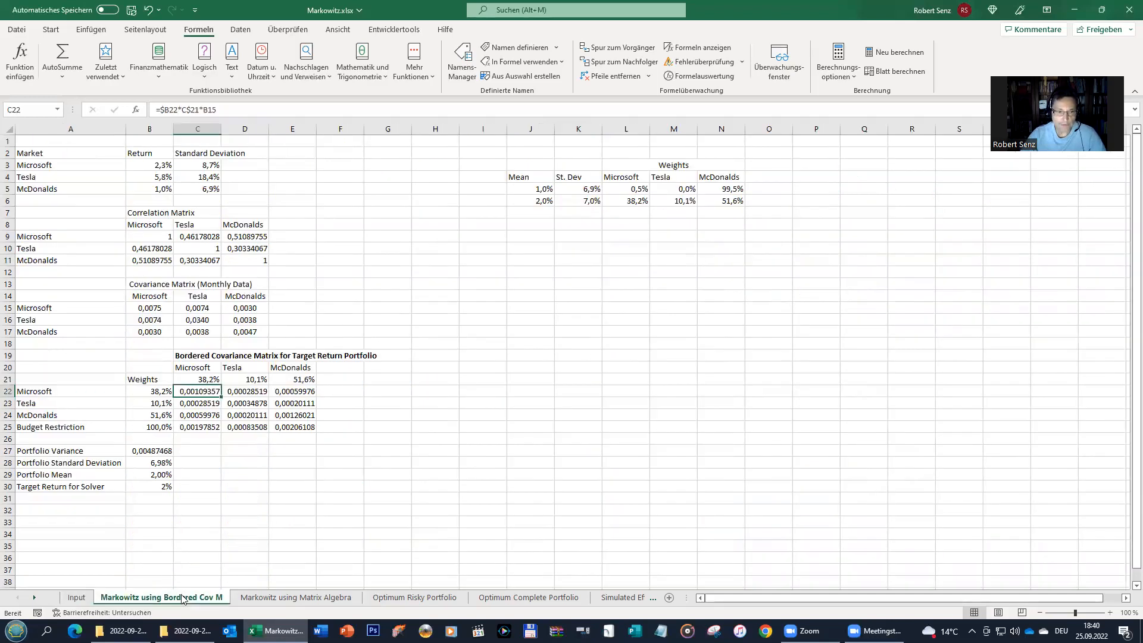
Check the column sum in C25 and trace the precedents of the portfolio variance in B27
click(144, 454)
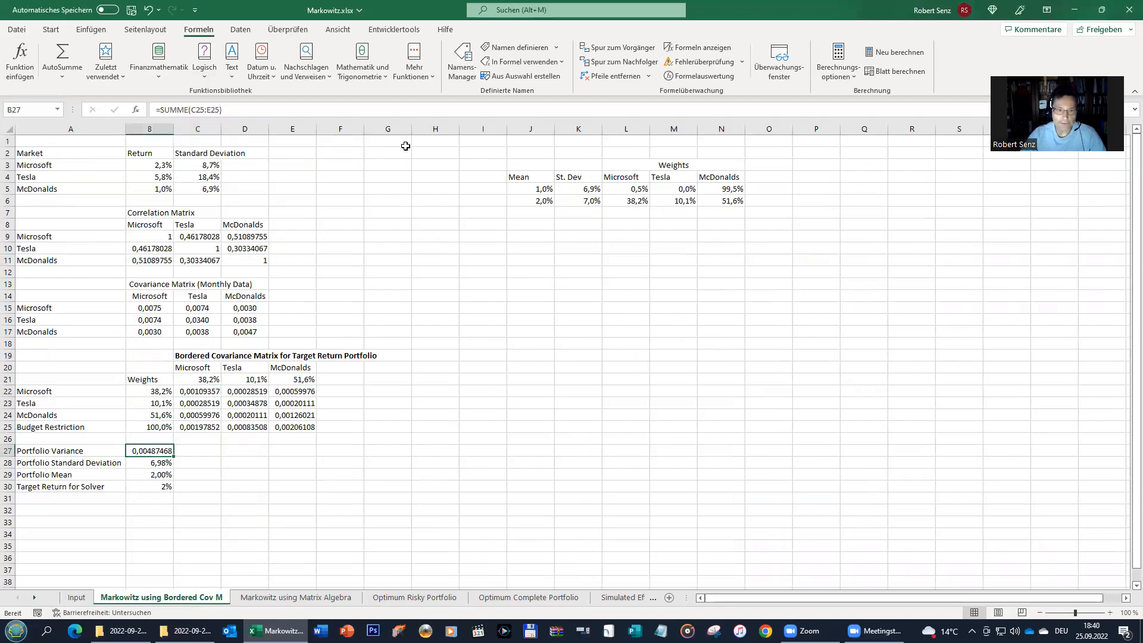
click(201, 428)
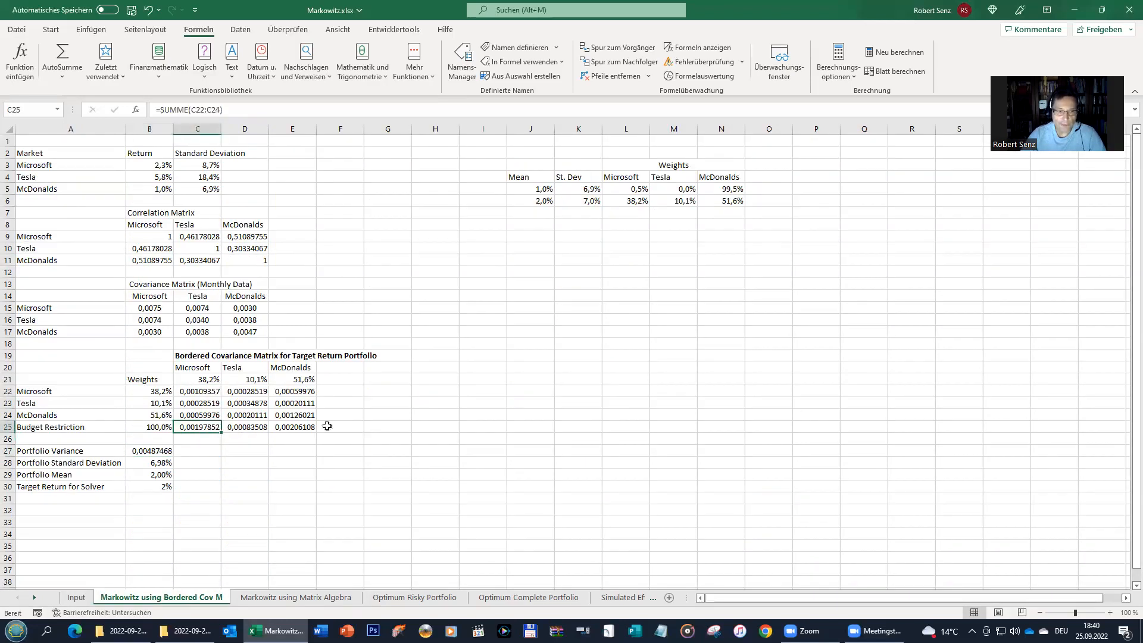
click(177, 451)
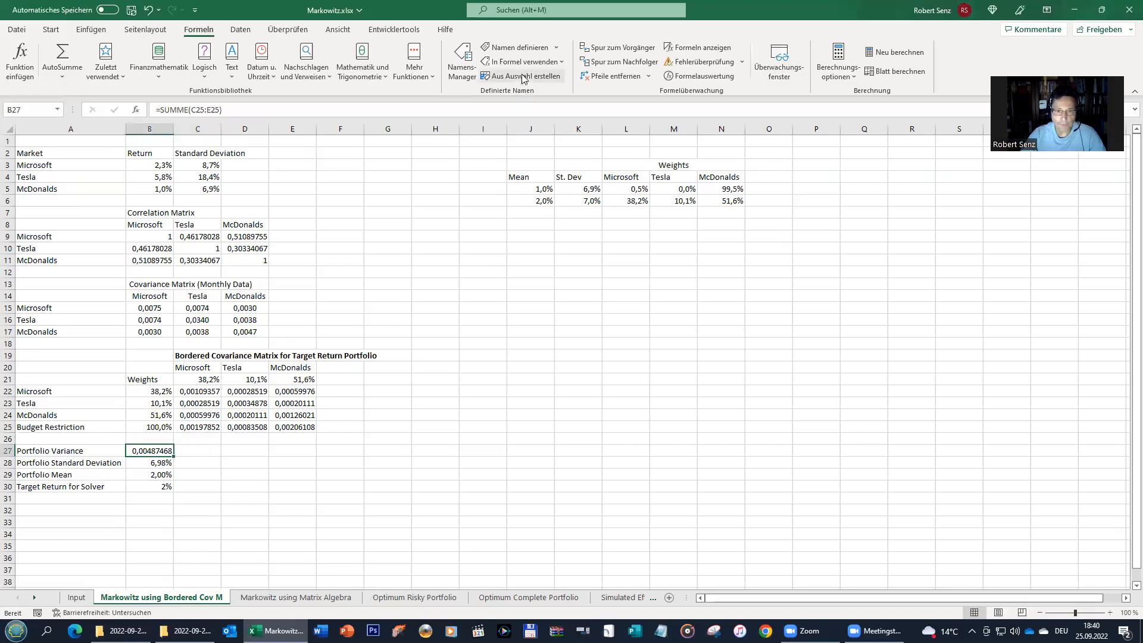
click(619, 48)
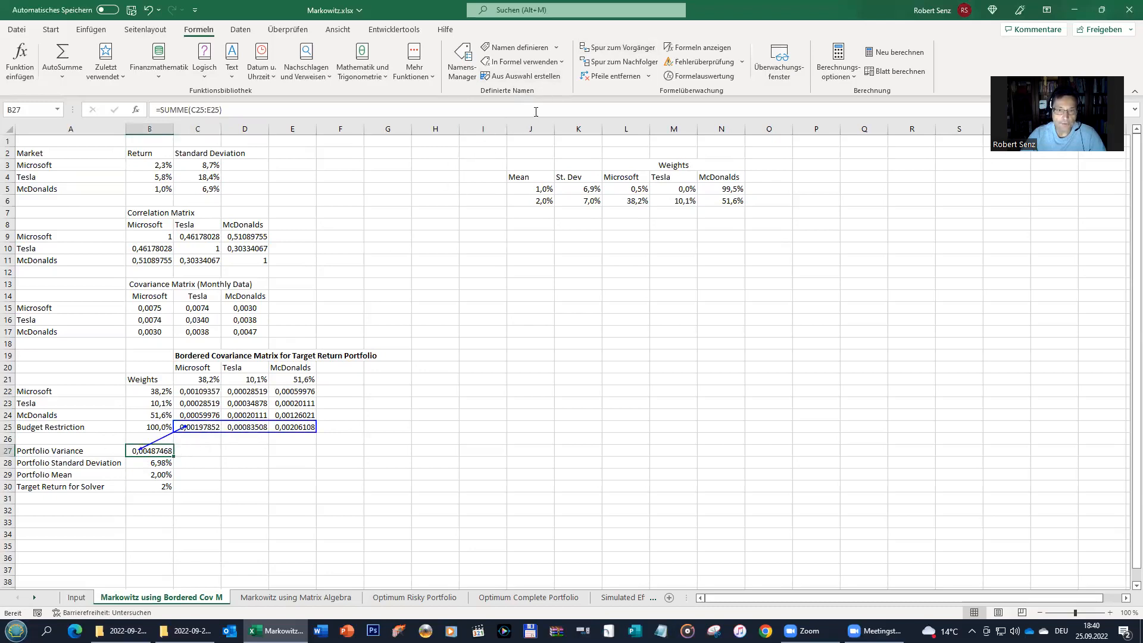
Trace the portfolio variance in B27 back one more precedent level, consult the variance formula on the Input sheet, and return to the bordered covariance sheet
click(618, 47)
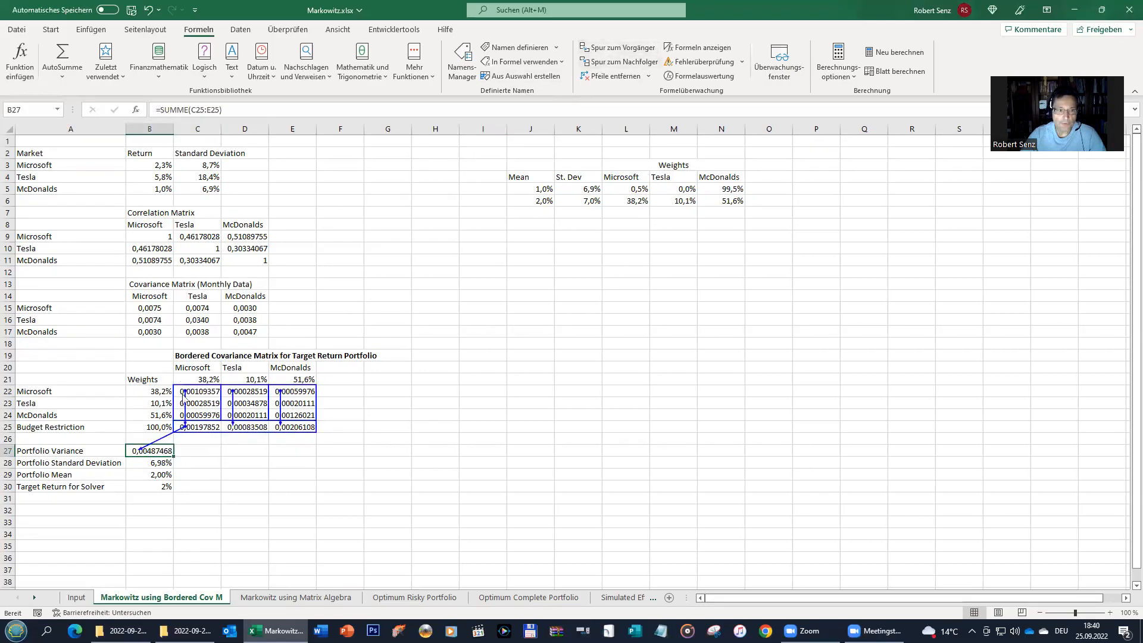
click(76, 597)
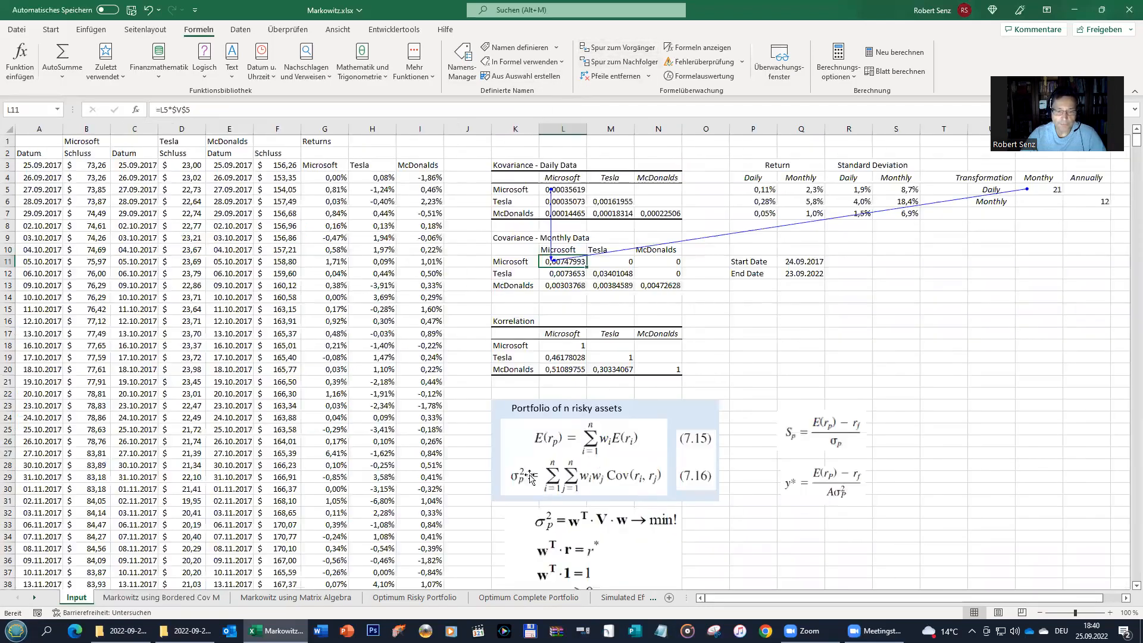
click(178, 598)
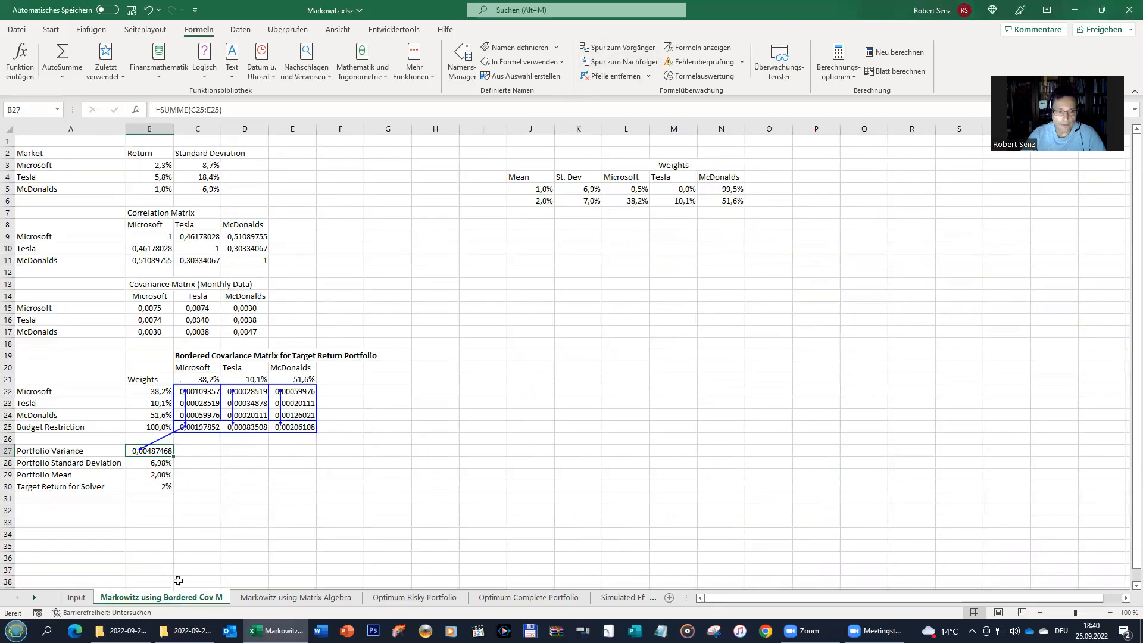
Inspect the portfolio standard deviation formula in B28, trace the precedents of the portfolio mean in B29, and check McDonalds' linked return in B5
click(141, 459)
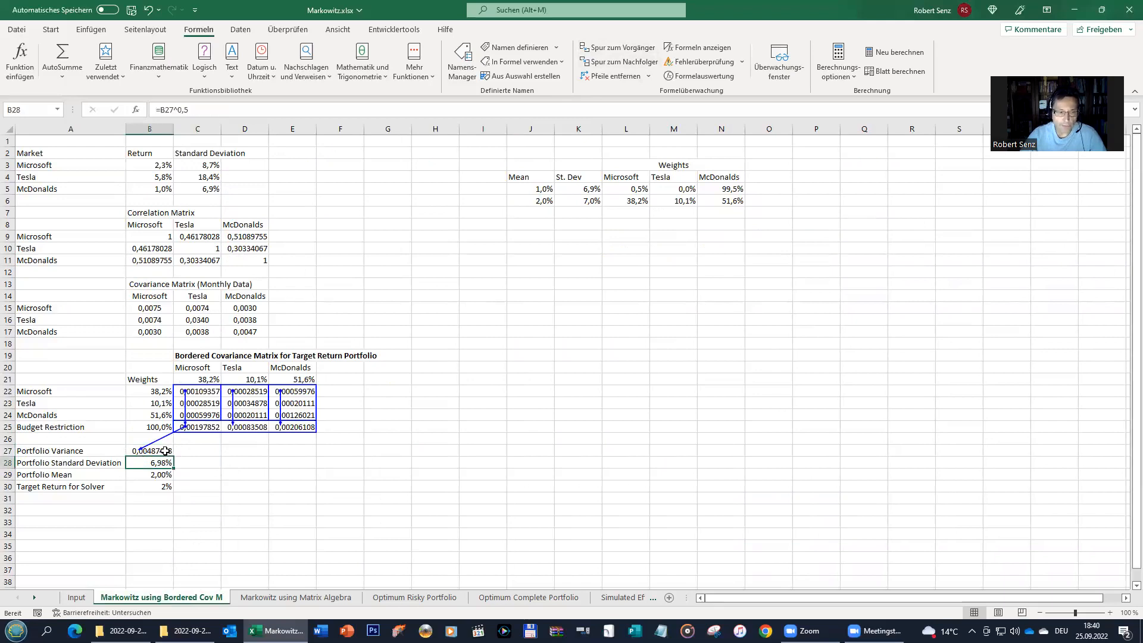
click(126, 473)
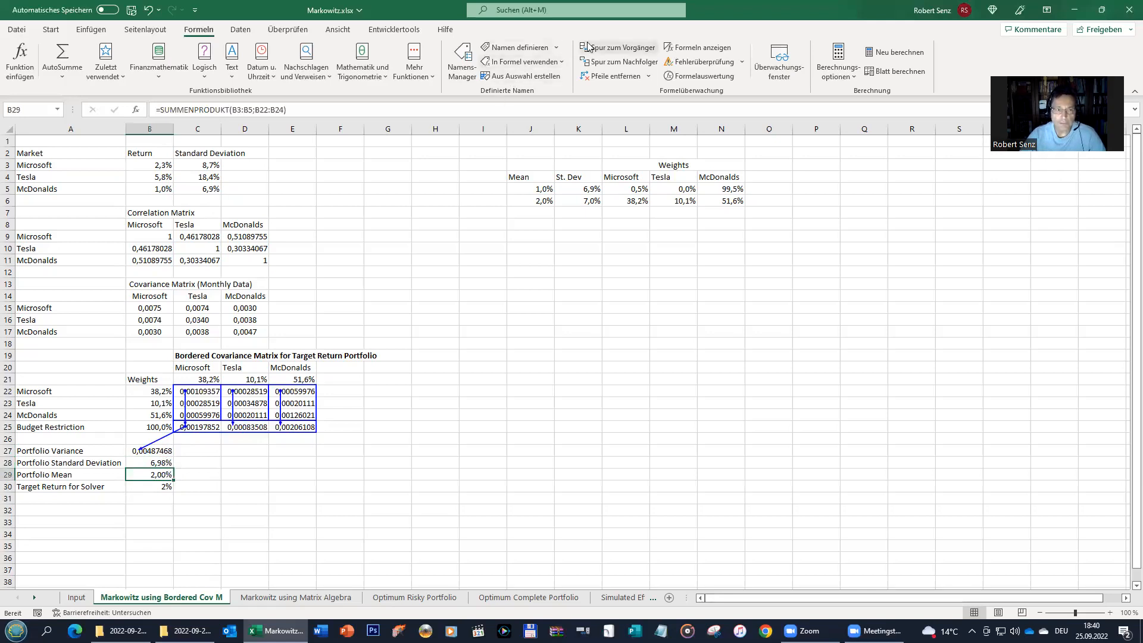
click(613, 76)
click(608, 50)
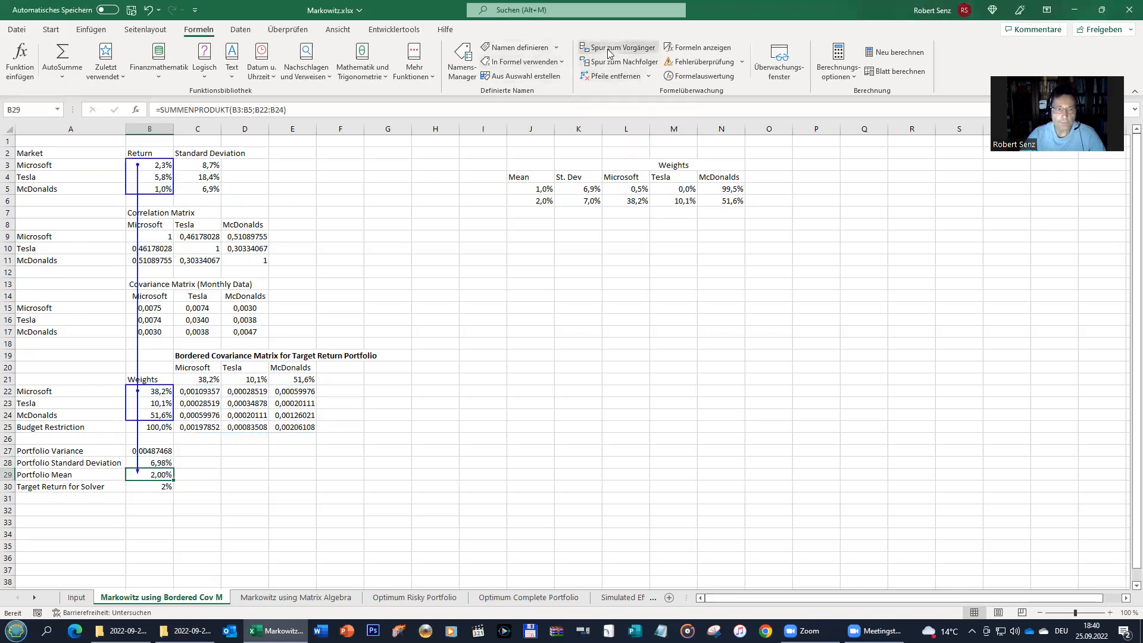
click(152, 186)
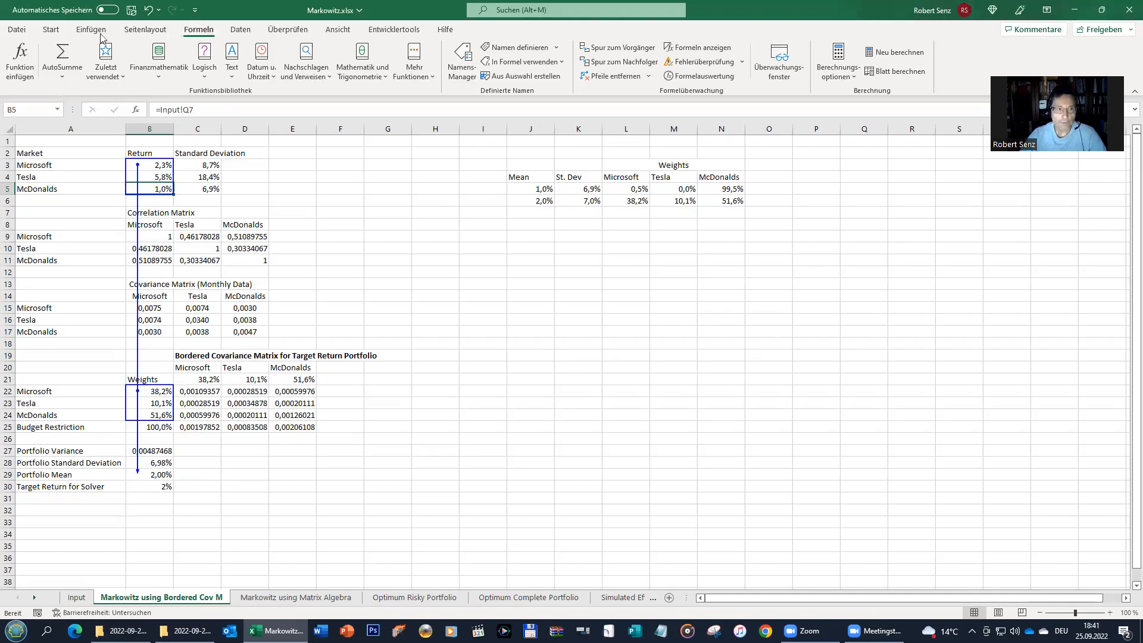
Open Solver to review its objective, variable cells and constraints for the portfolio variance in B27
click(241, 31)
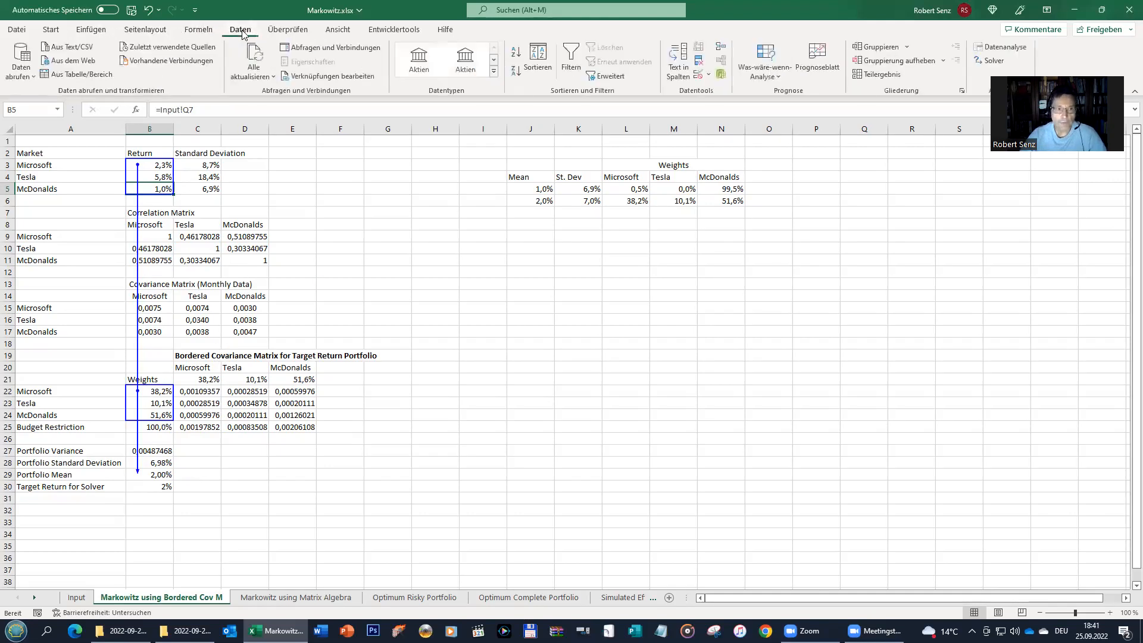
click(989, 59)
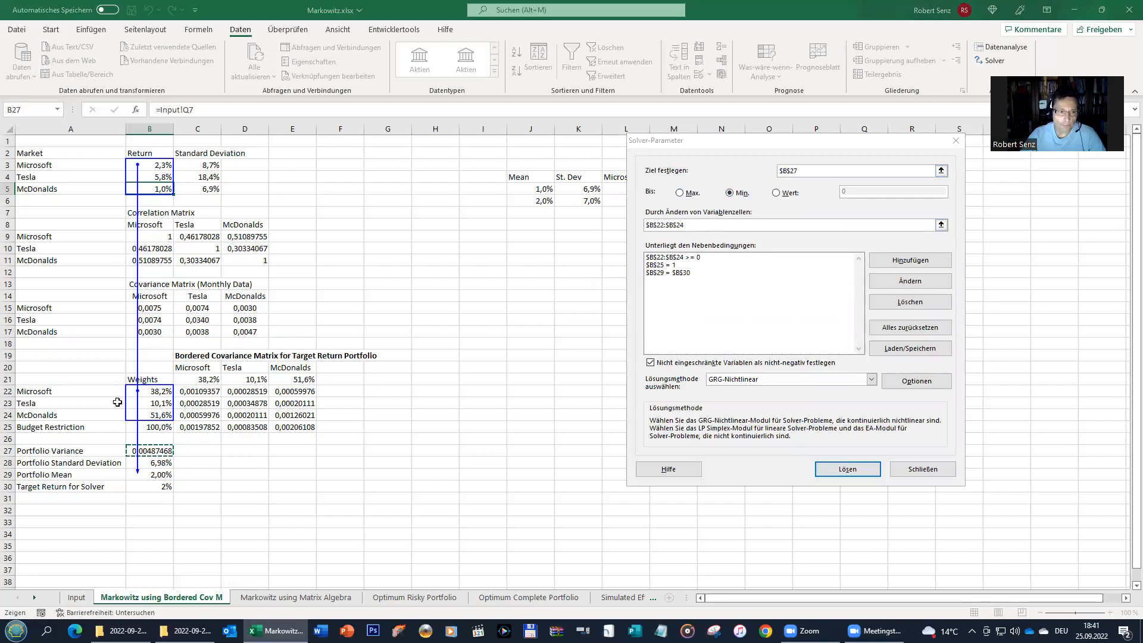
Try to solve with the weights range B22:B24 as the Solver objective
drag(149, 392, 149, 414)
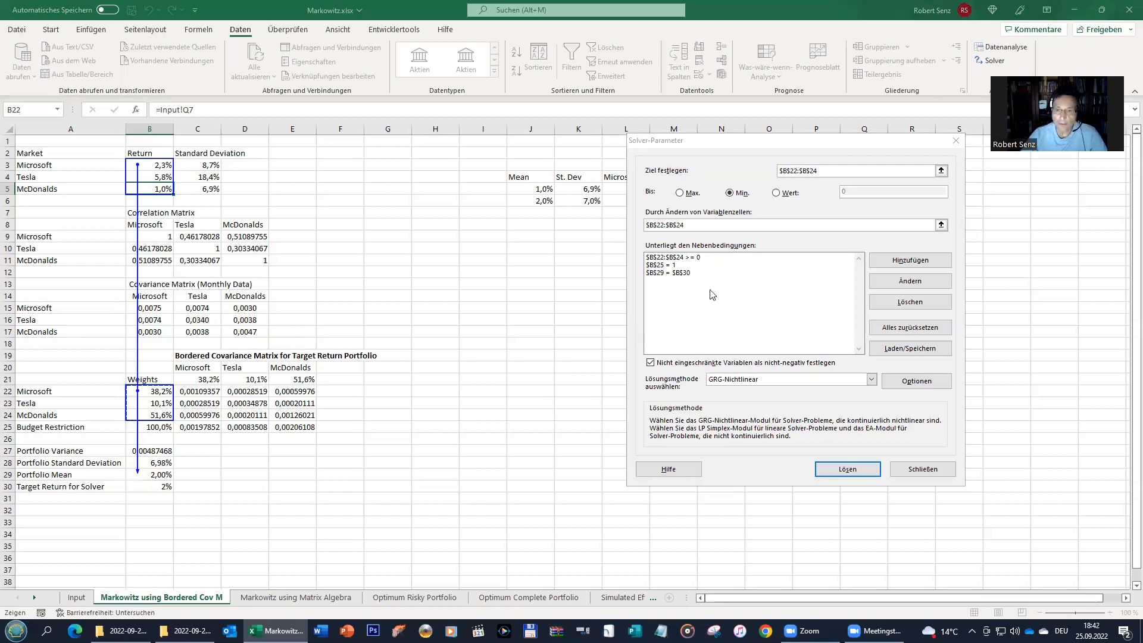
click(846, 469)
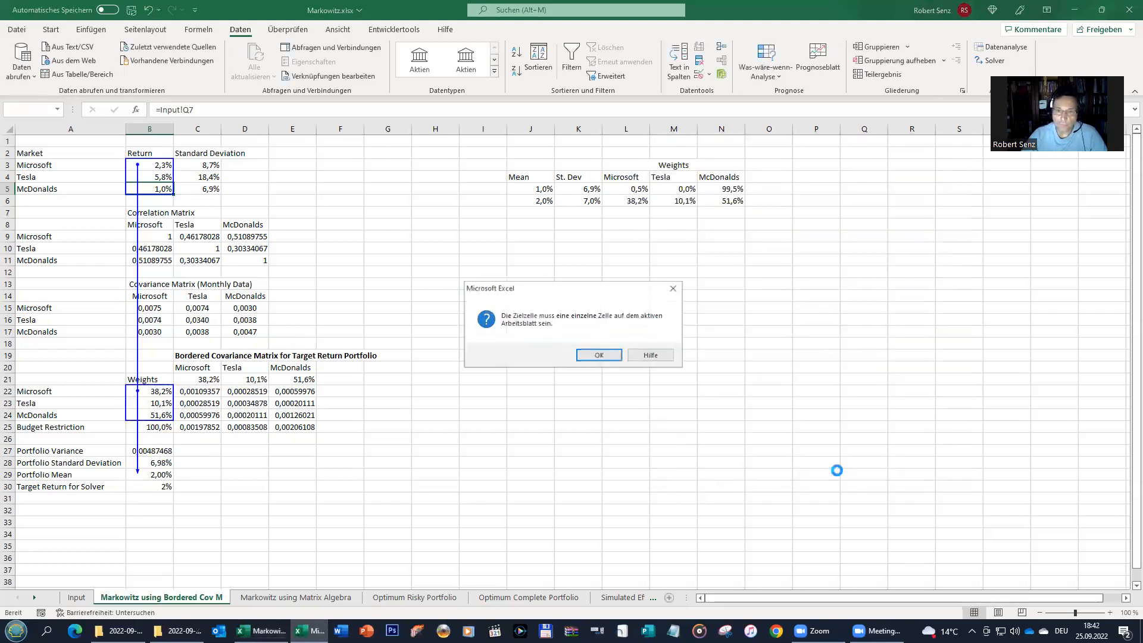
click(597, 355)
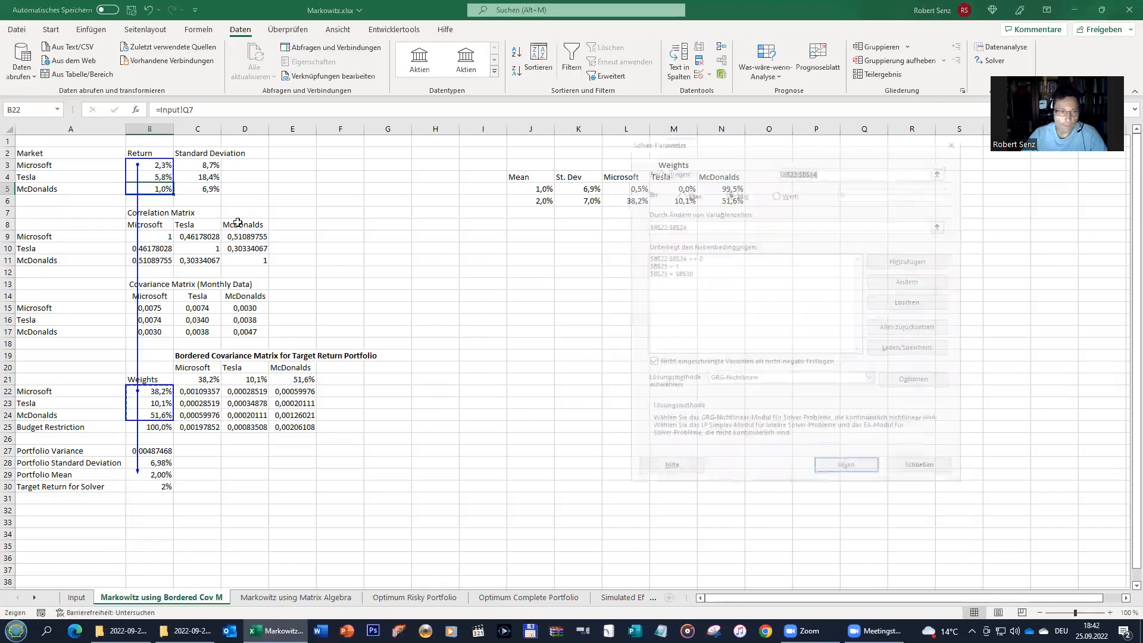
Set the Solver objective to the portfolio variance in B27, minimise it by varying weights B22:B24, and accept the solution
drag(820, 172, 747, 171)
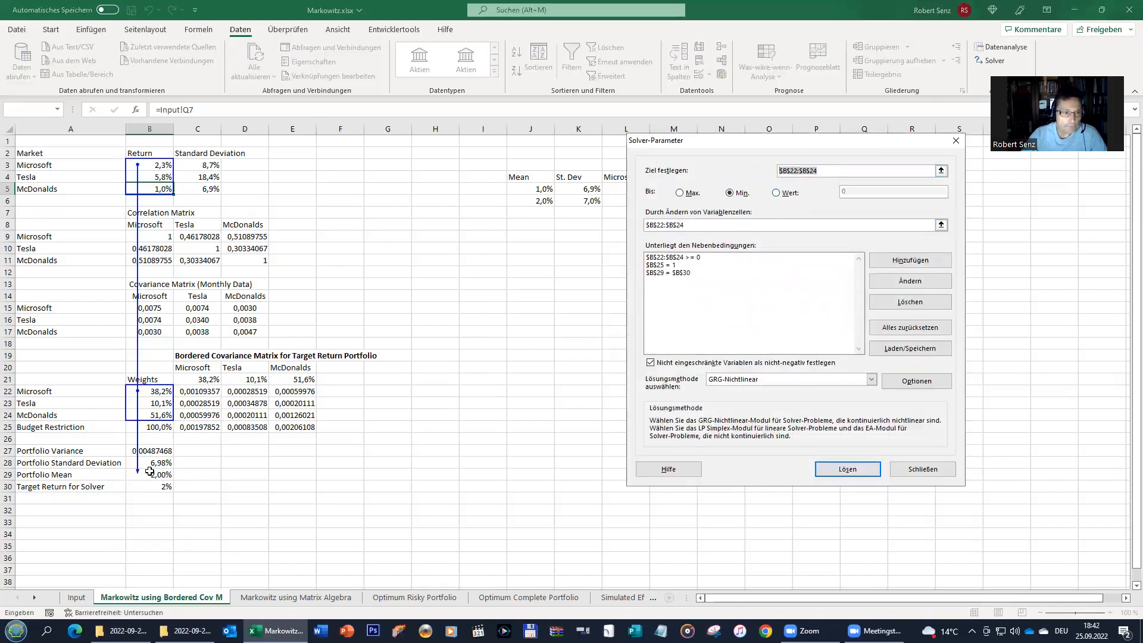
click(146, 450)
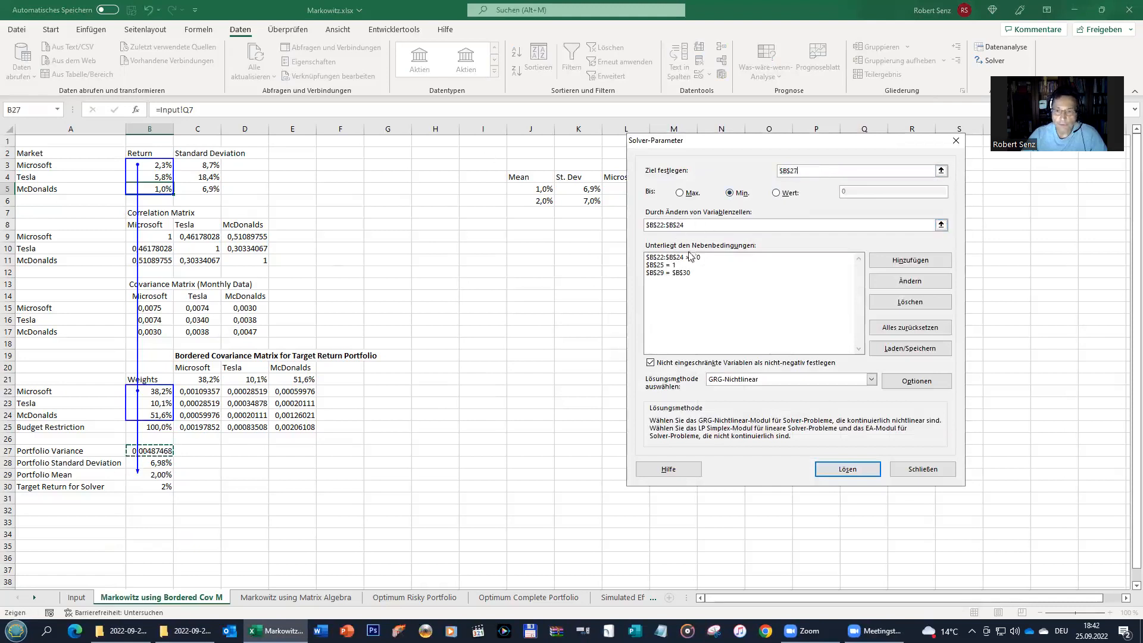
click(848, 470)
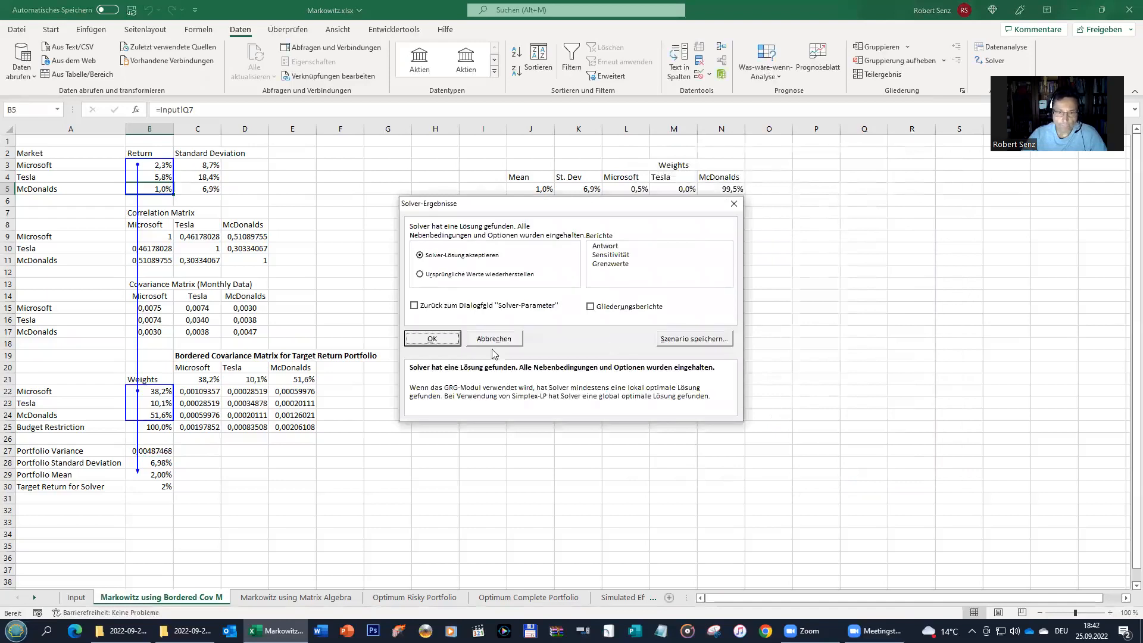
click(432, 338)
Check Microsoft's weight in B22 and set the target return for Solver in B30 to 3%
click(153, 390)
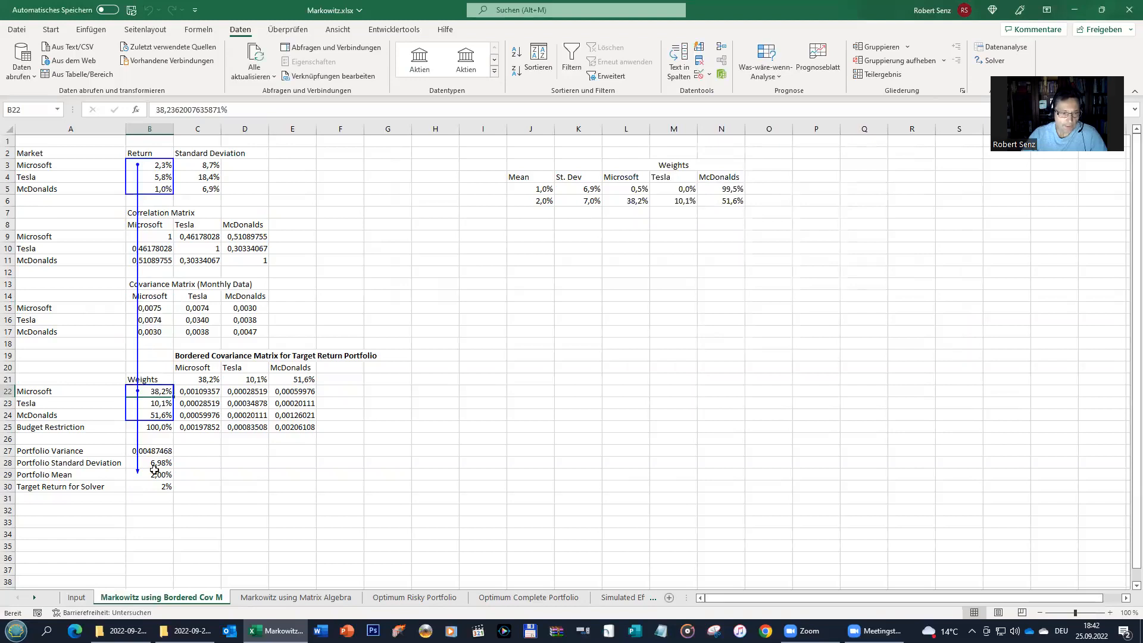
click(165, 486)
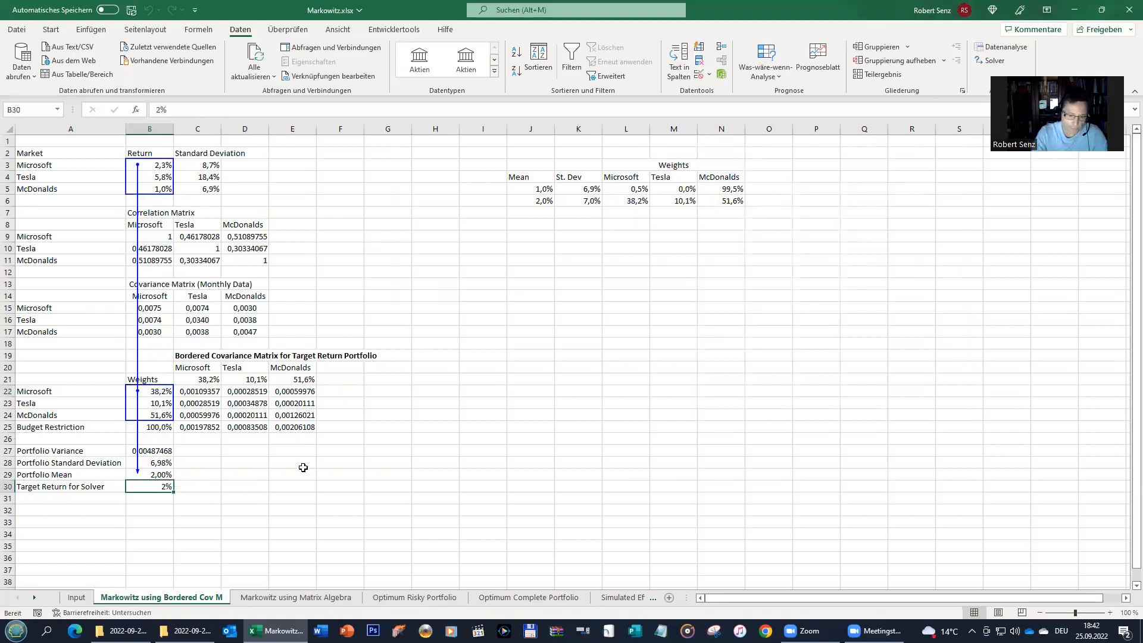
text(3)
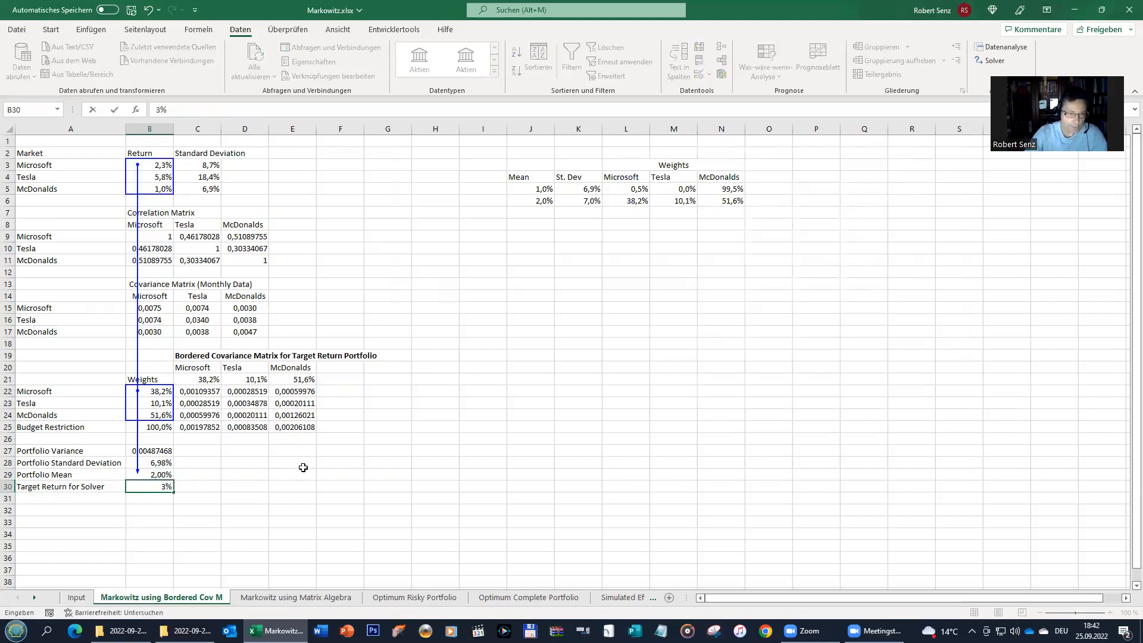
key(Return)
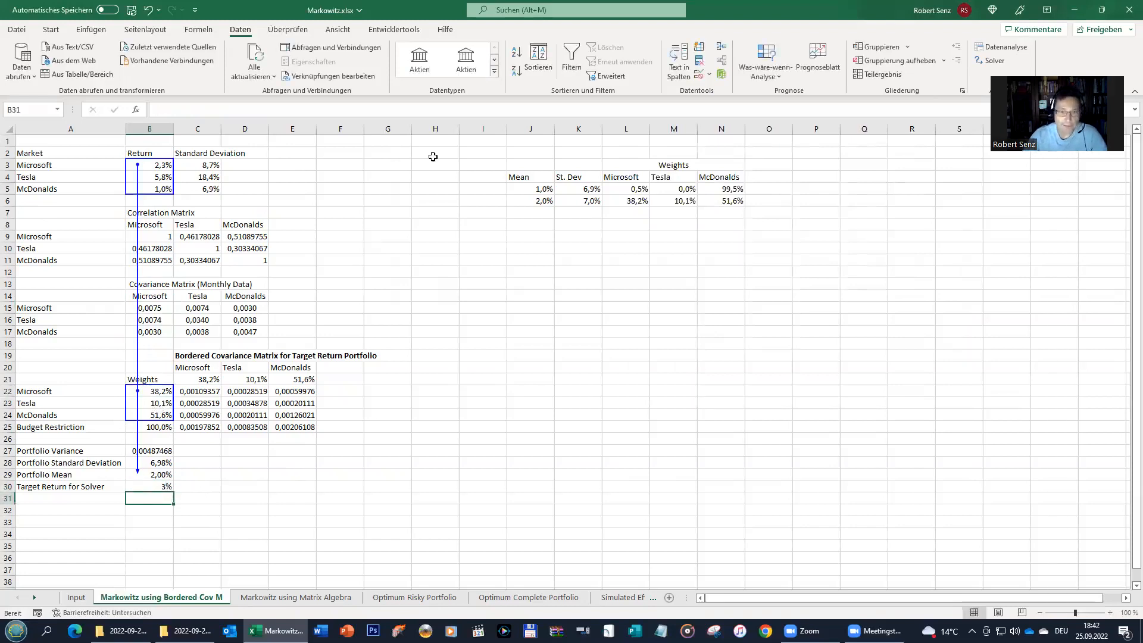
Run Solver with the existing settings to minimise portfolio variance at the 3% target return, keeping the solution
click(991, 61)
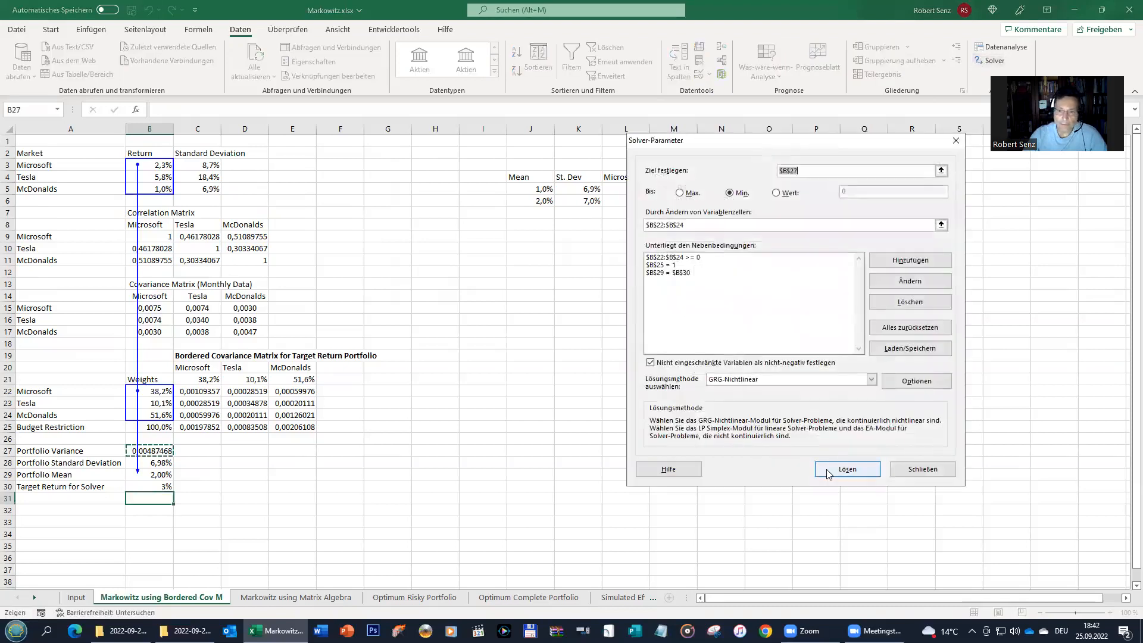
click(827, 474)
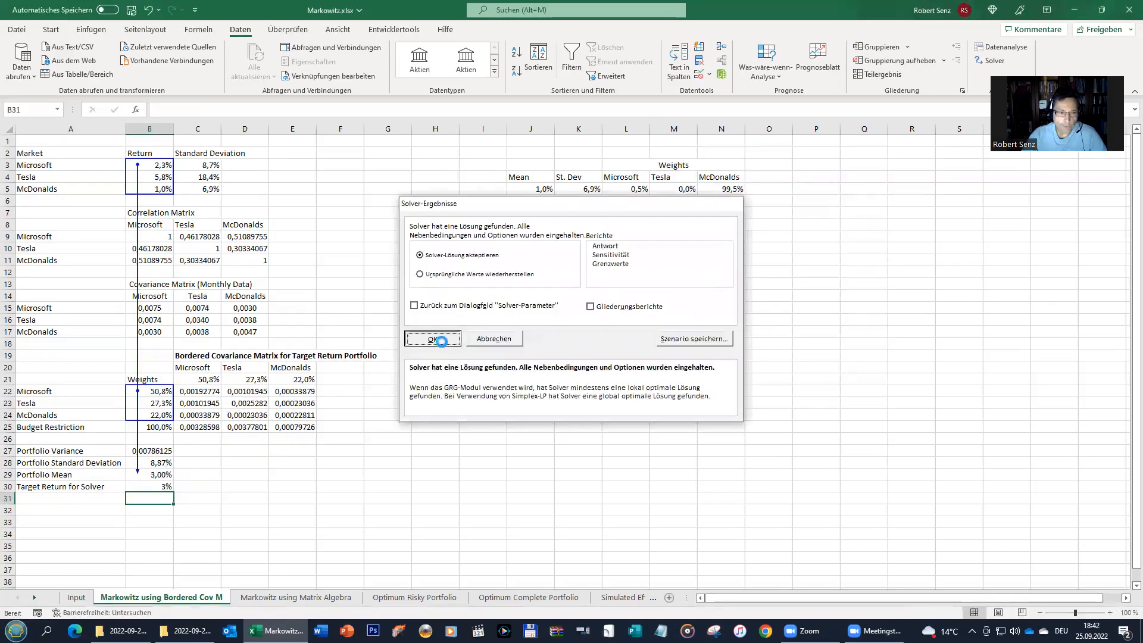
click(433, 339)
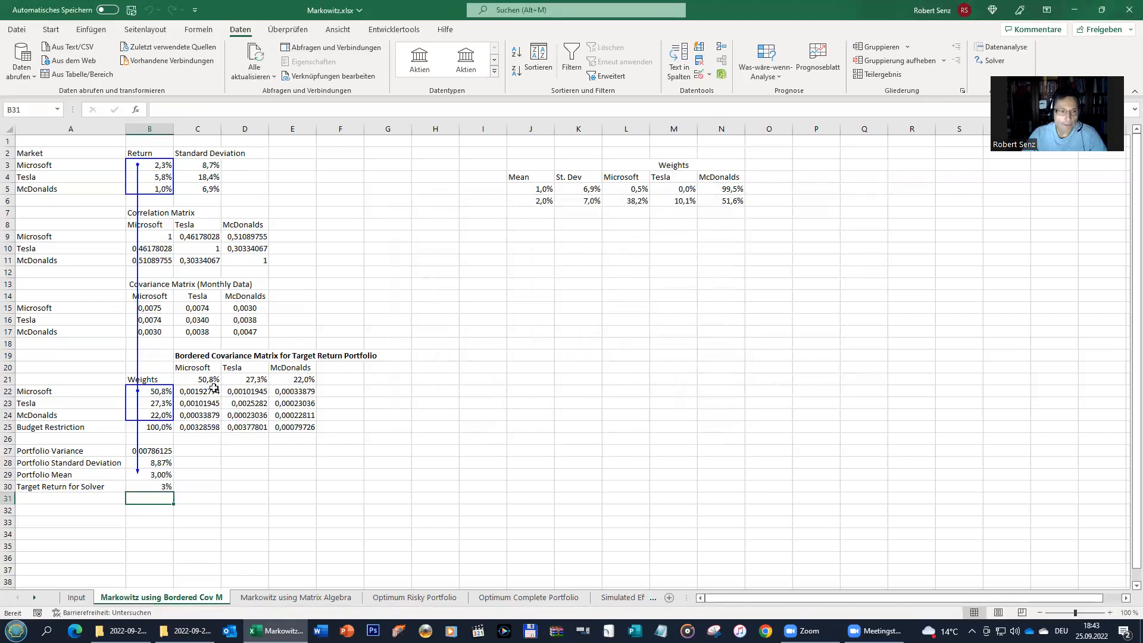
Copy the target return from B30 and paste it as a value into J7 under Mean in the results table
click(162, 487)
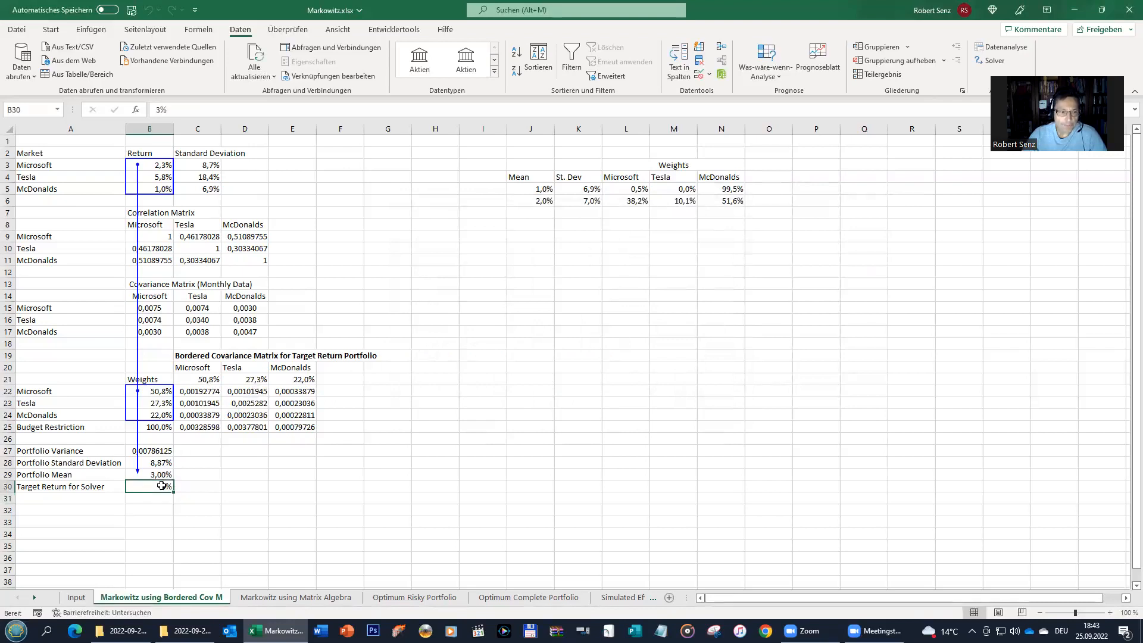
right_click(161, 487)
click(240, 174)
click(526, 213)
right_click(527, 213)
click(577, 287)
Paste the optimised weights from C21:E21 as values into L7:N7 and format them as percentages with one decimal
drag(216, 379, 306, 377)
right_click(305, 378)
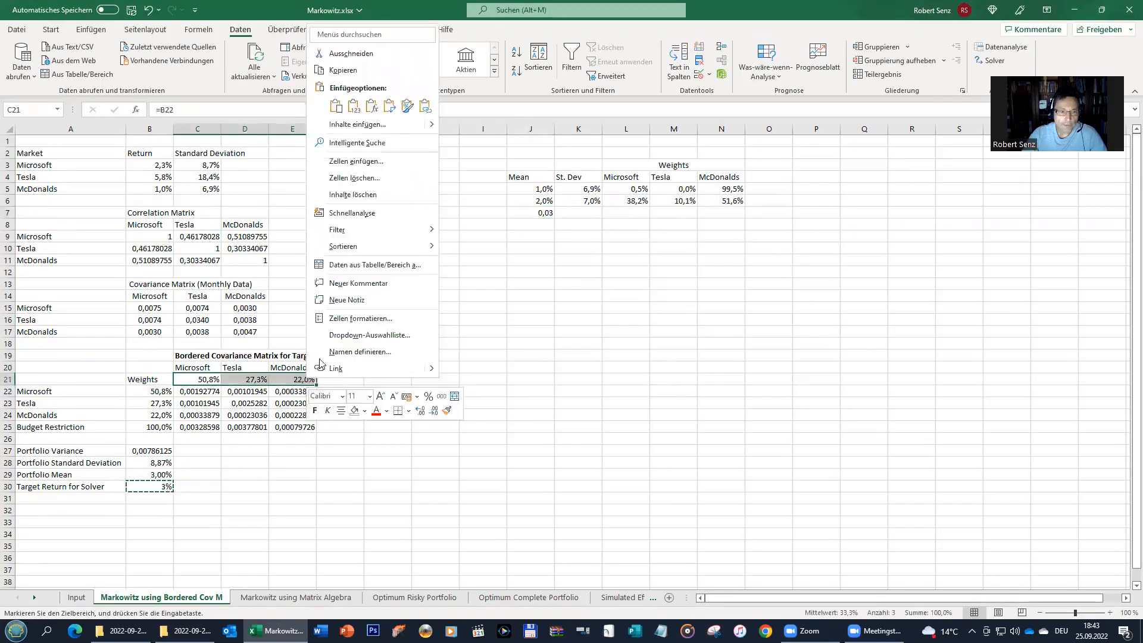
click(364, 69)
click(612, 212)
right_click(612, 212)
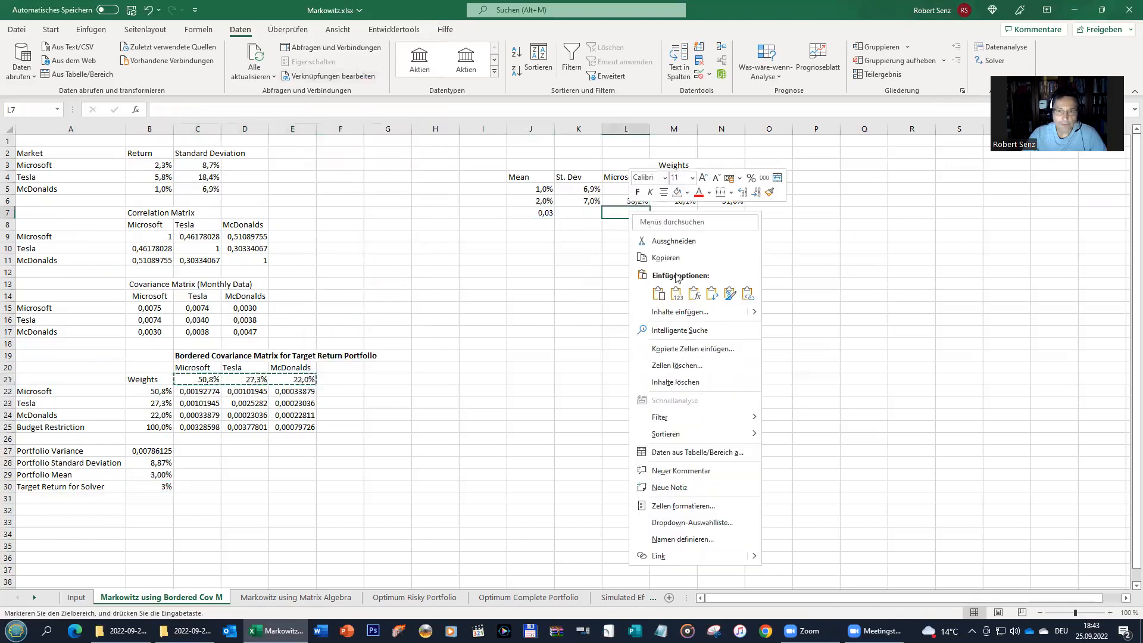
click(678, 295)
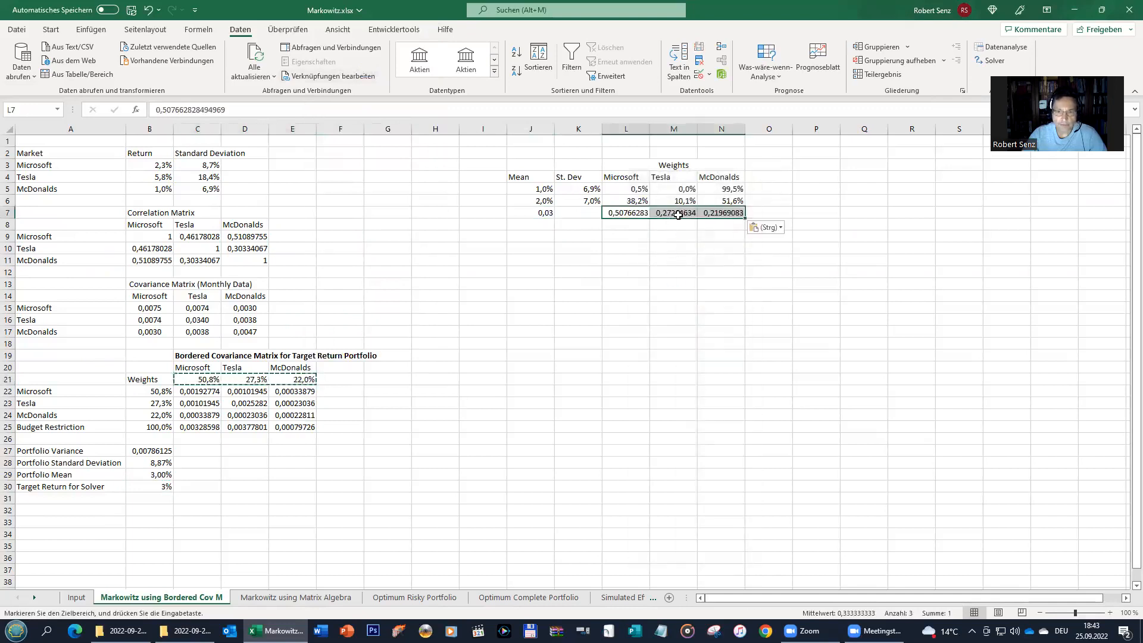
click(51, 29)
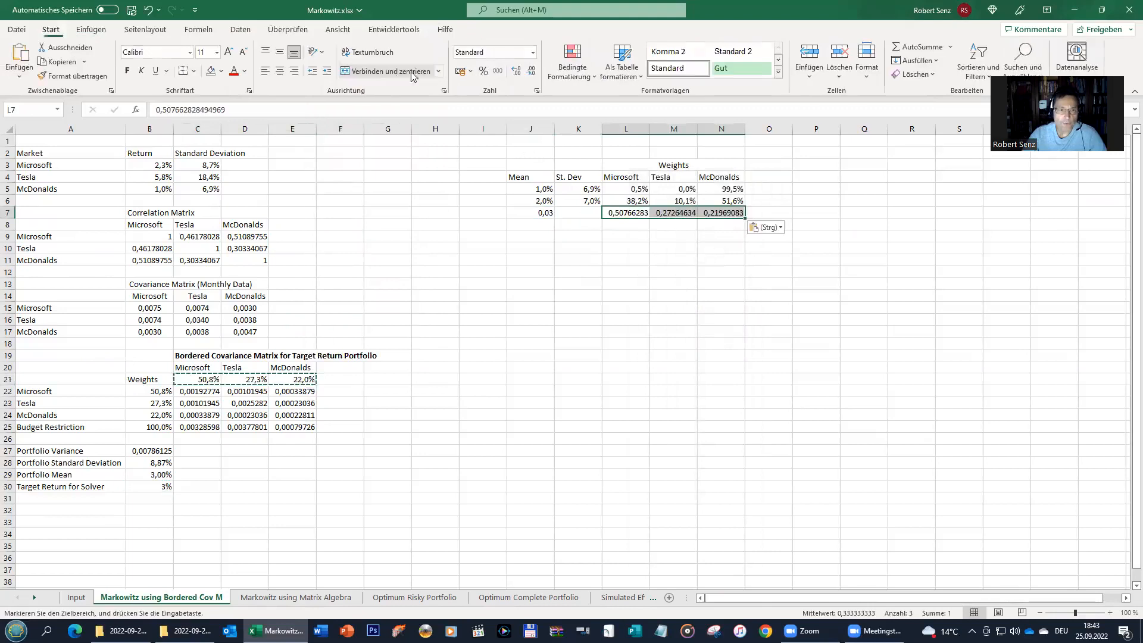
click(483, 71)
click(517, 71)
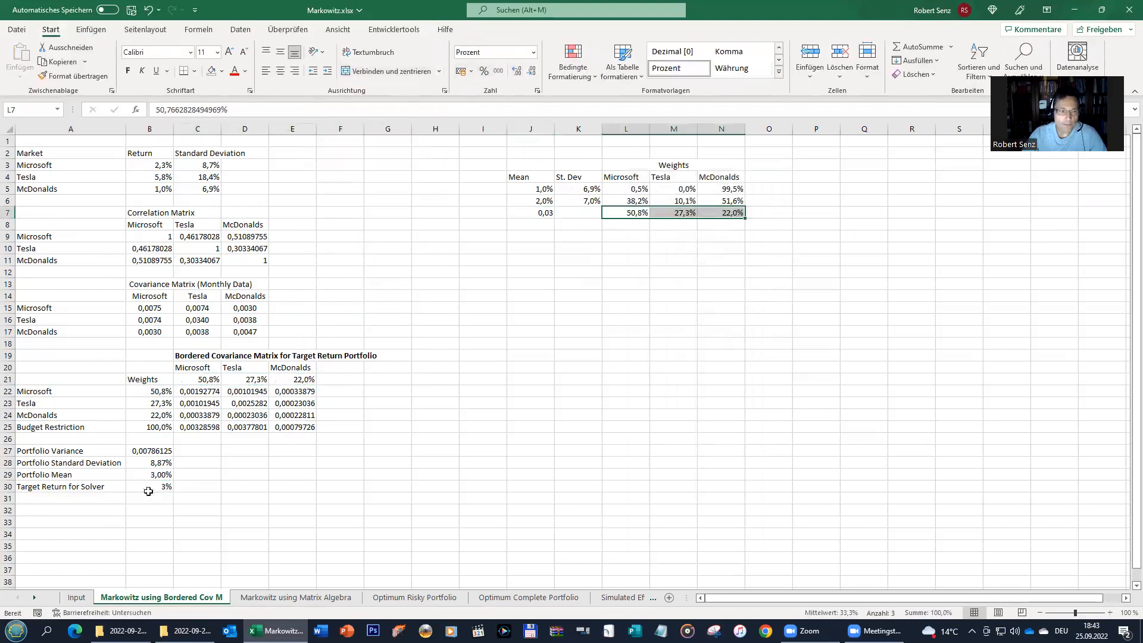
Paste the portfolio standard deviation from B28 as a value into K7 and format J7:K7 as percentages with one decimal
click(146, 462)
right_click(146, 462)
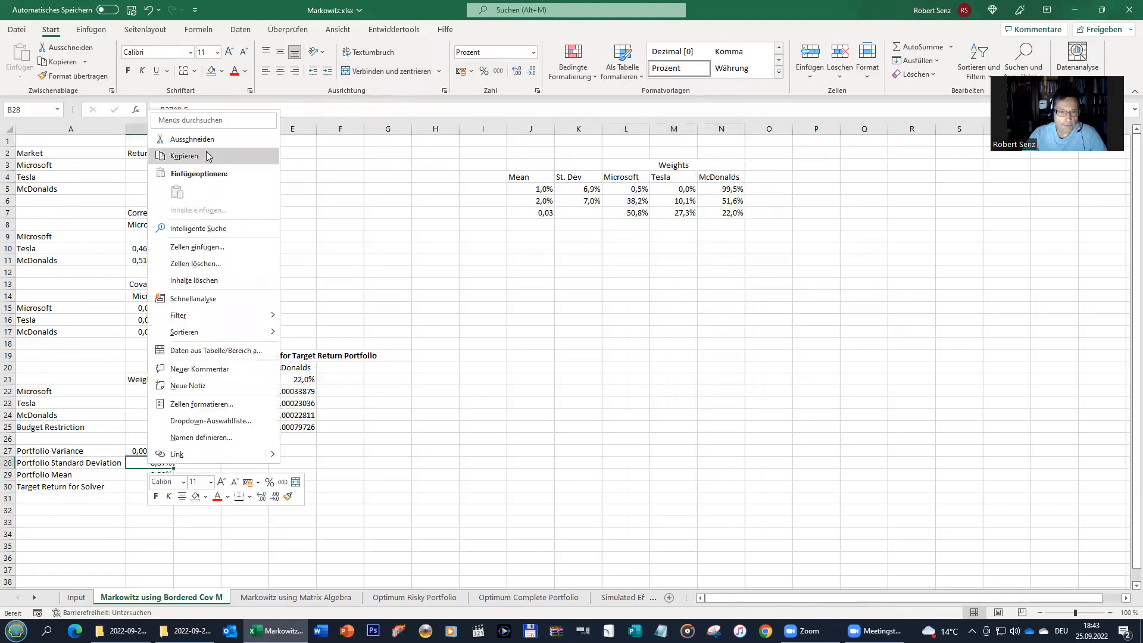
click(209, 155)
click(578, 211)
right_click(578, 210)
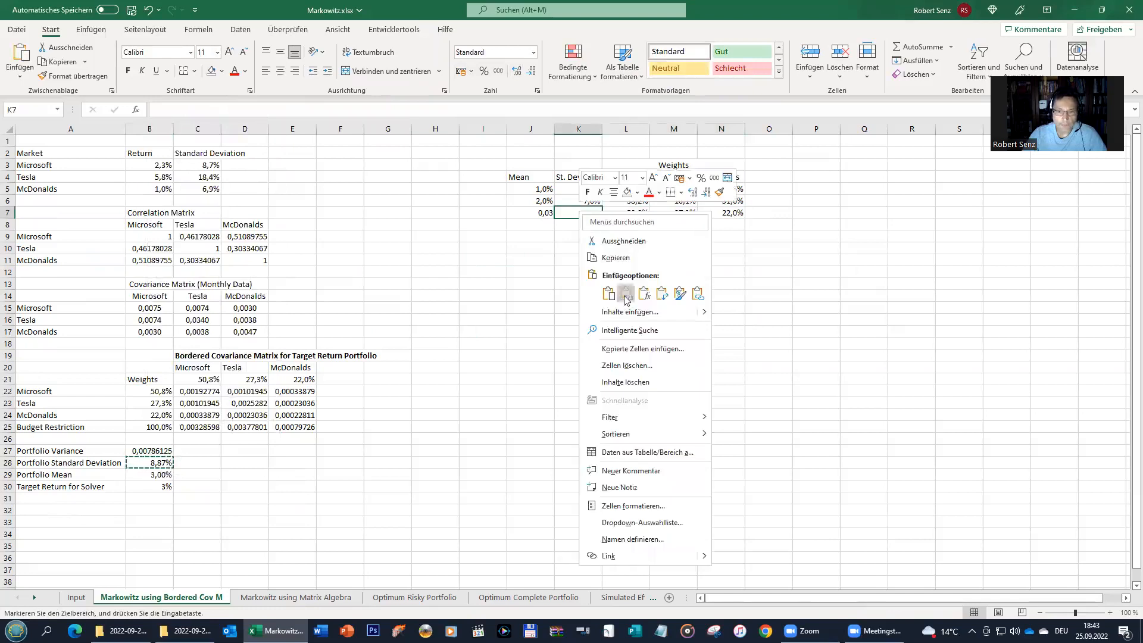
click(624, 294)
drag(548, 210, 580, 212)
click(483, 70)
click(516, 71)
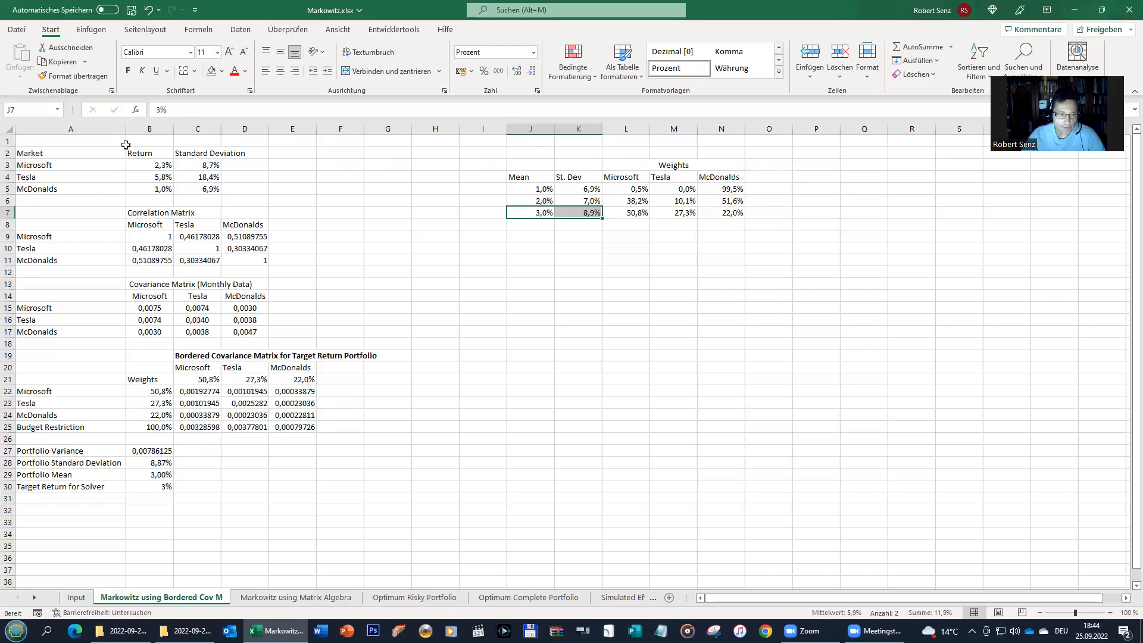
Inspect the formulas in E24:E25, C22 and E22 of the bordered covariance matrix
drag(308, 416, 306, 431)
click(207, 392)
click(283, 393)
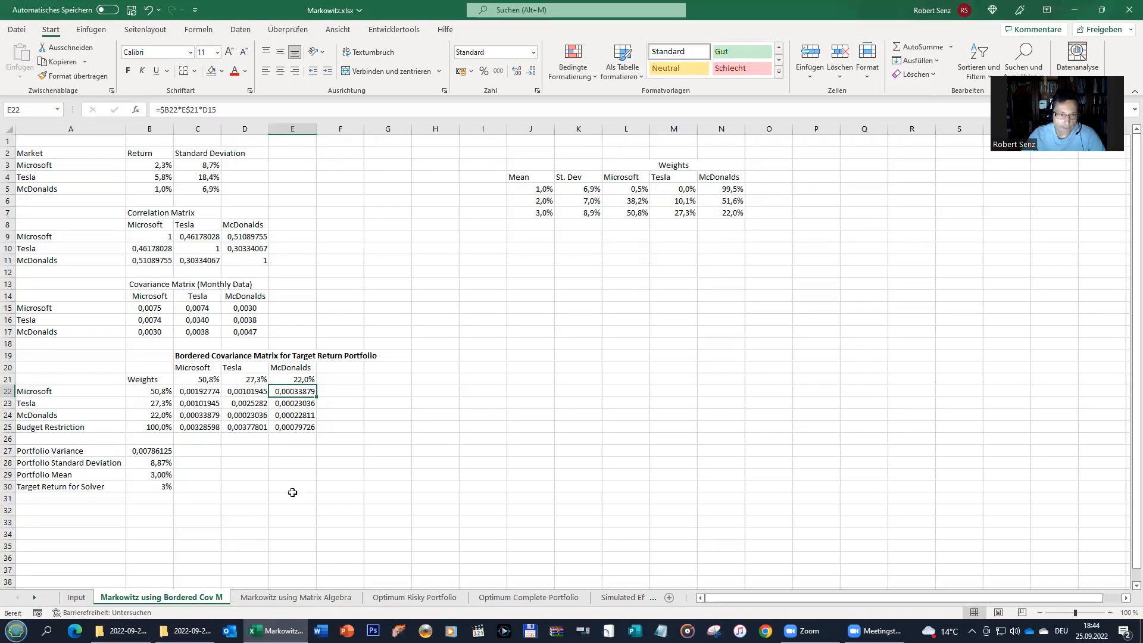
On the Markowitz using Matrix Algebra sheet, examine the area C22:E25 beside the weights
click(304, 598)
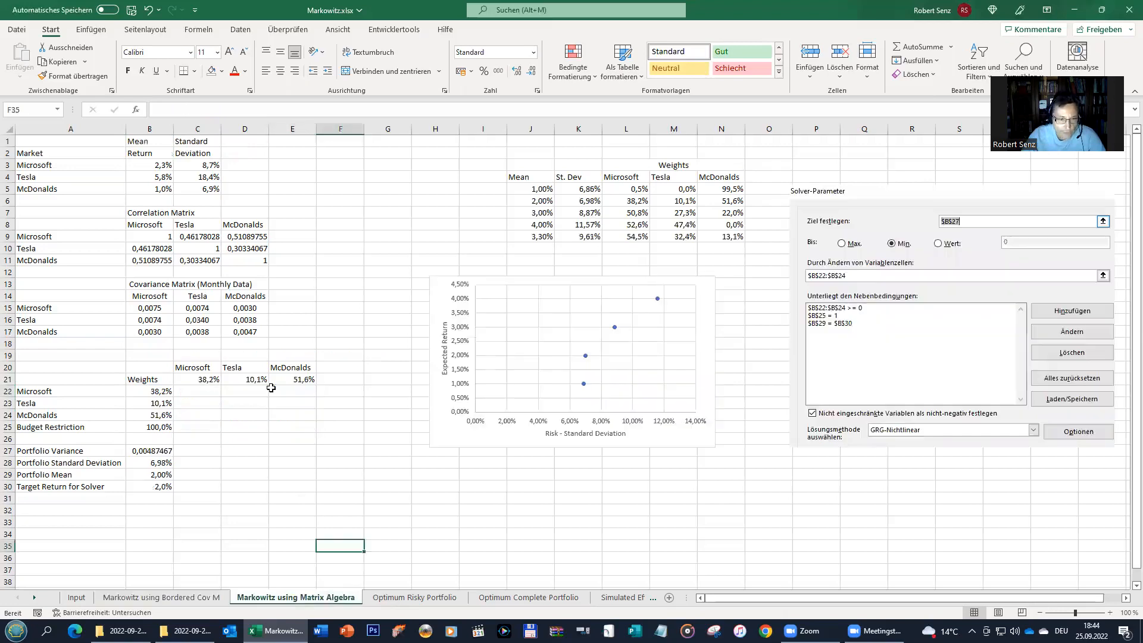
drag(206, 391, 296, 430)
click(286, 545)
Compare the bordered covariance and matrix algebra sheets, and inspect the MMULT portfolio variance formula in B27 of the latter
click(202, 598)
click(262, 597)
click(186, 598)
click(264, 598)
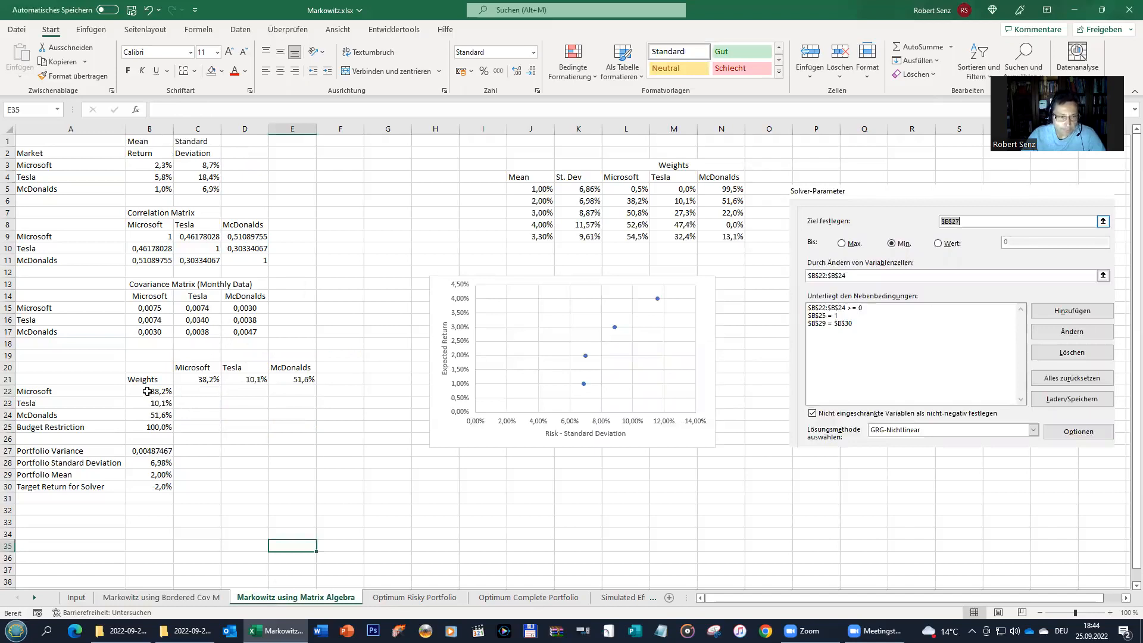
click(151, 451)
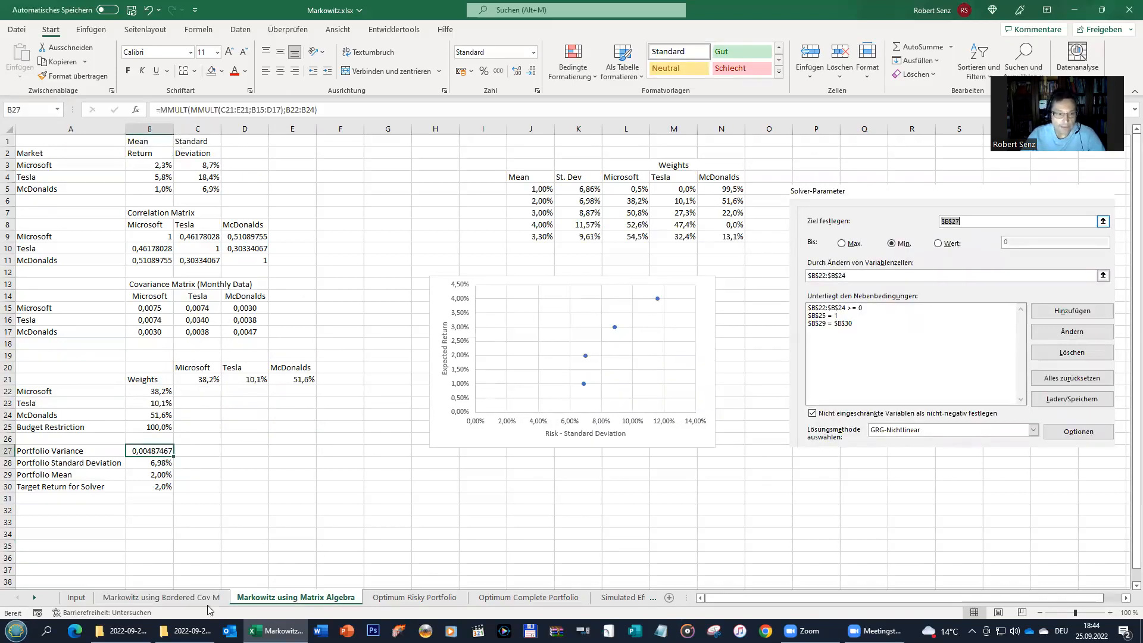
Examine the bordered covariance matrix in C22:E25 and return to the Markowitz using Matrix Algebra sheet
click(172, 597)
drag(198, 387, 288, 428)
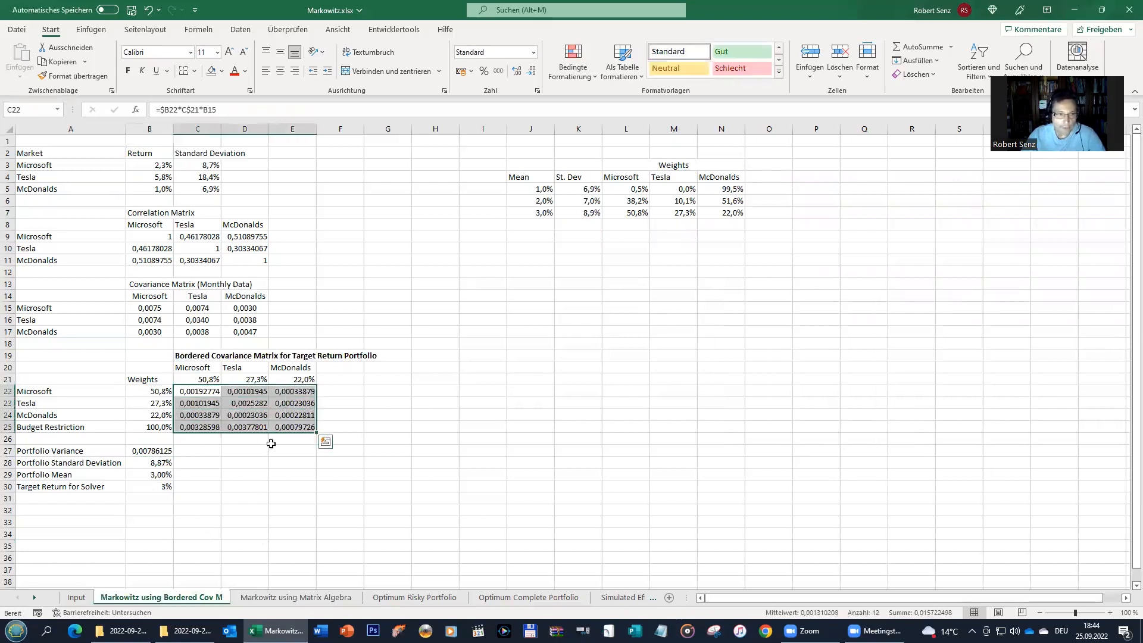
click(295, 596)
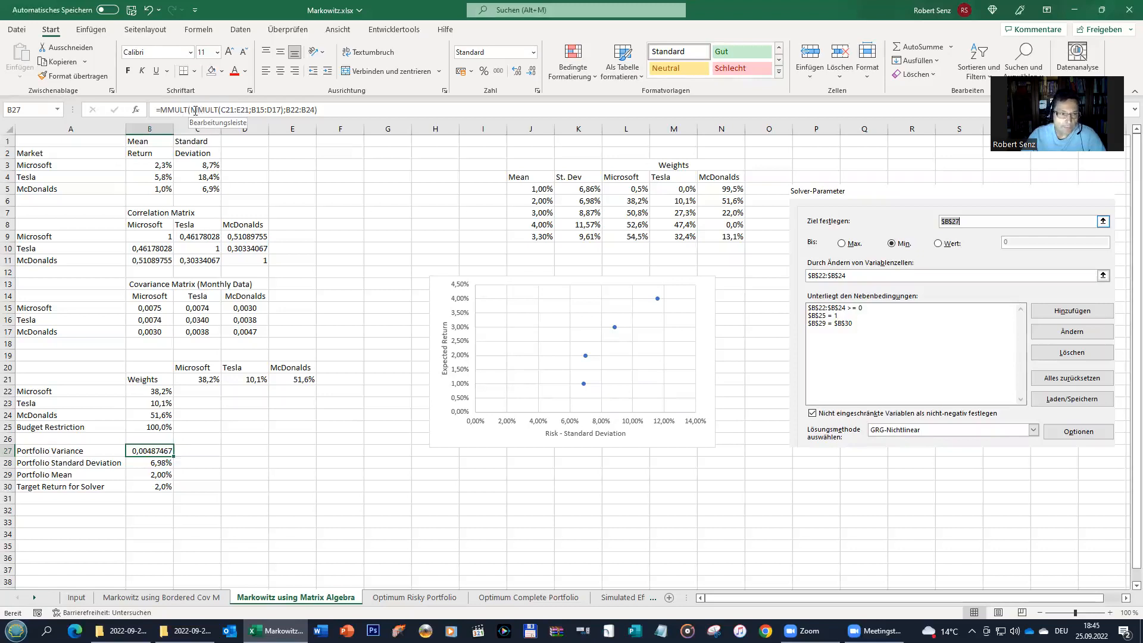
Inspect the MMULT formula in B27 and the ranges it uses, the transposed weights C21:E21 and the covariance matrix B15:D17
key(F2)
double_click(234, 110)
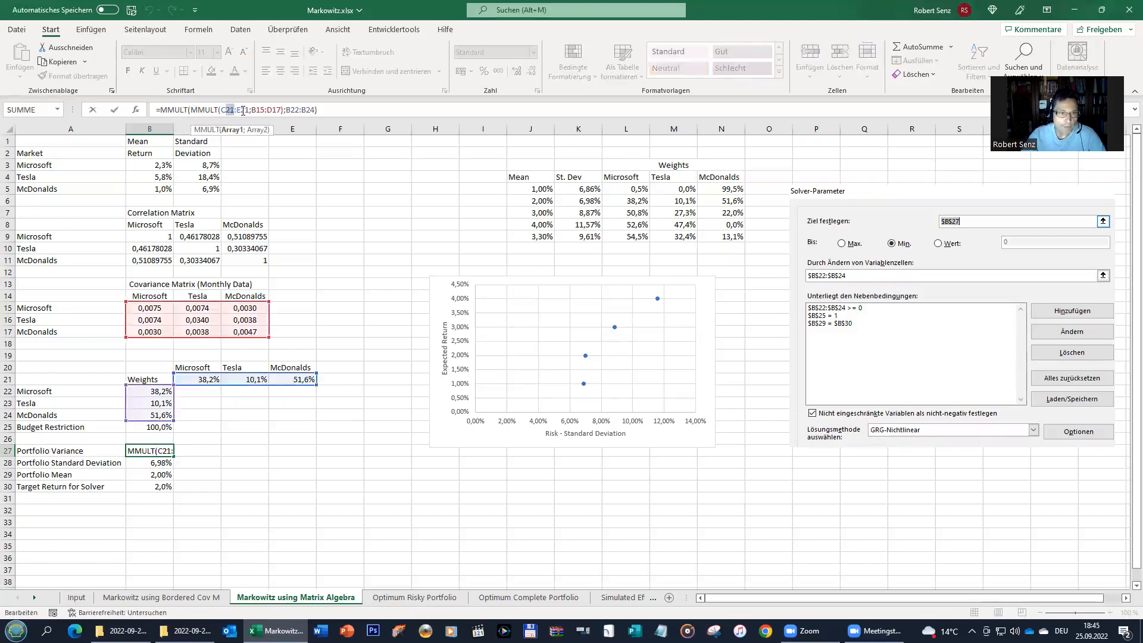
key(Escape)
drag(192, 367, 292, 377)
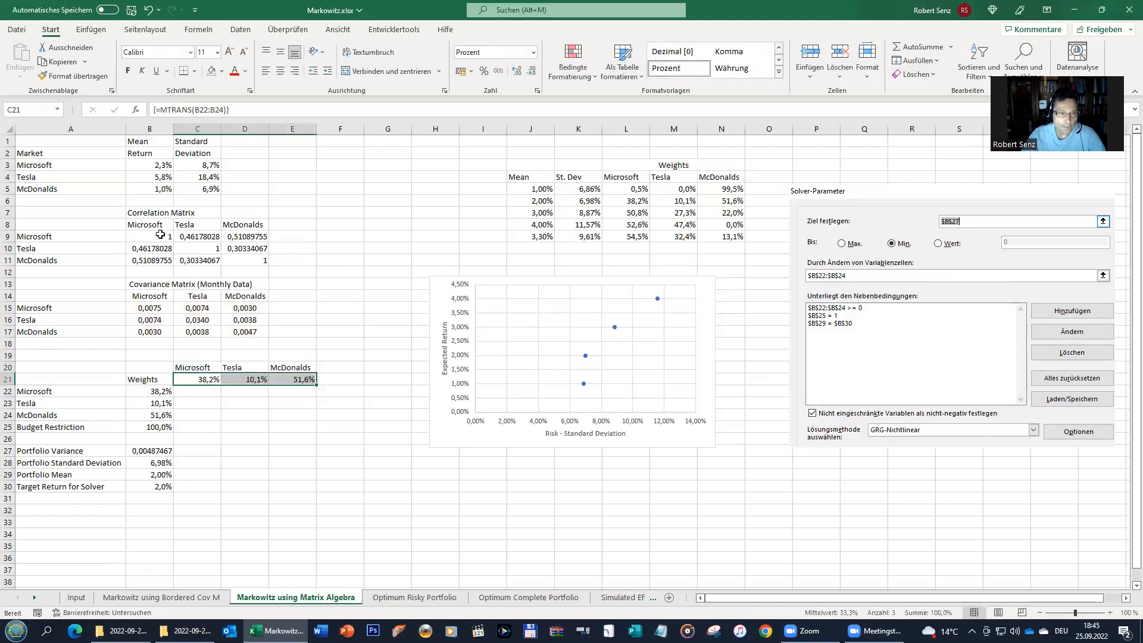
drag(156, 308, 250, 332)
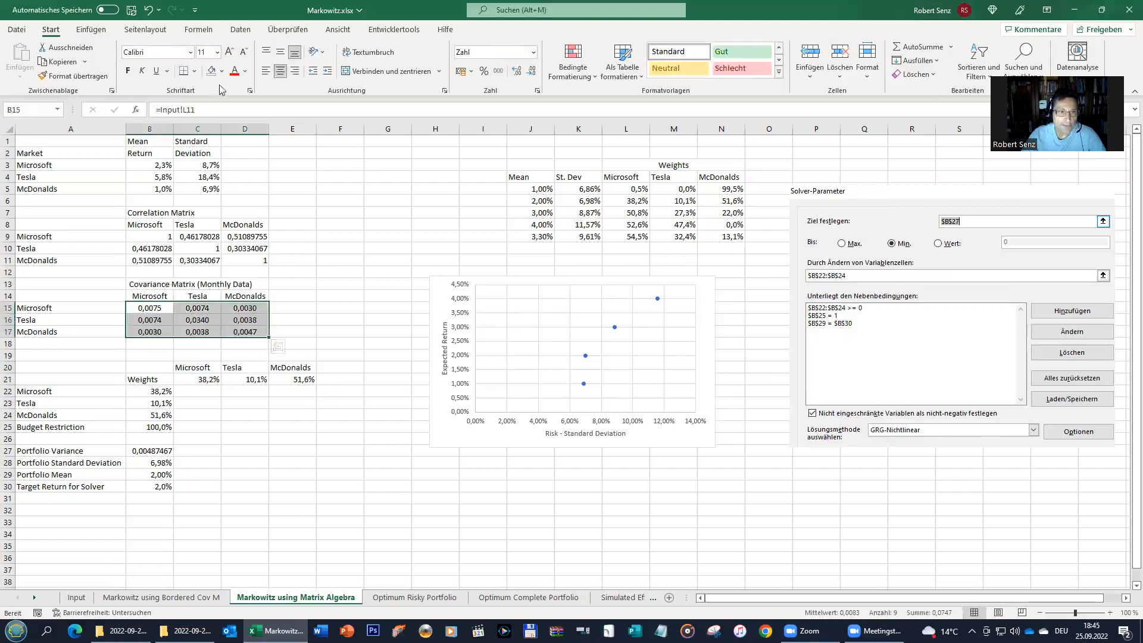
click(149, 451)
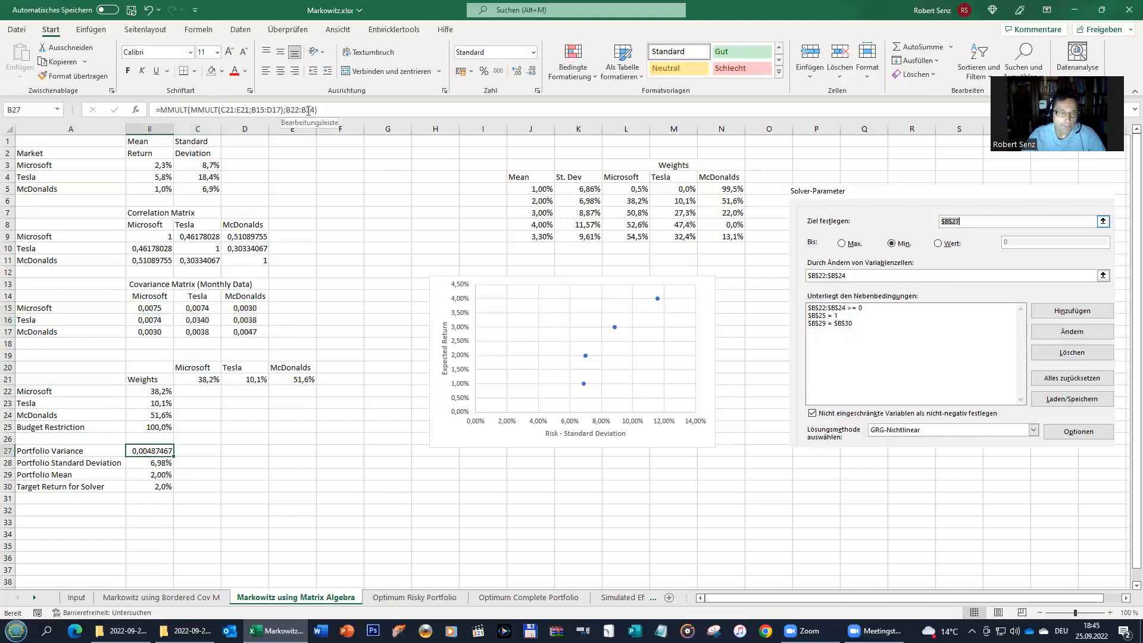
Review the matrix notation on the Input sheet, and inspect the portfolio standard deviation and mean formulas in B28:B29 of the matrix algebra sheet
click(76, 597)
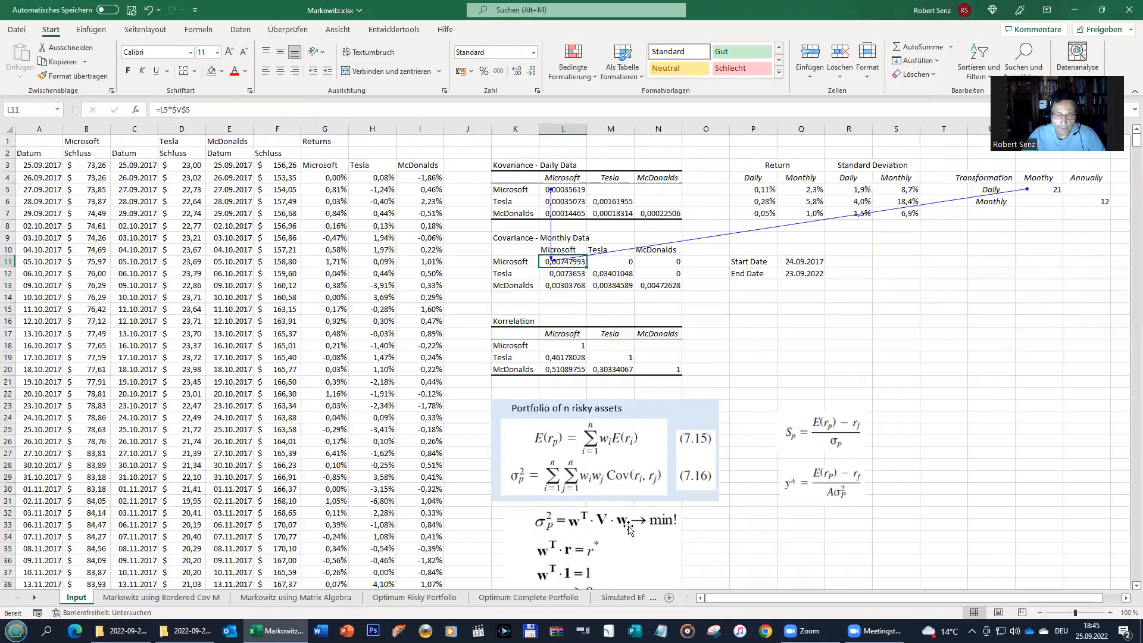
click(291, 597)
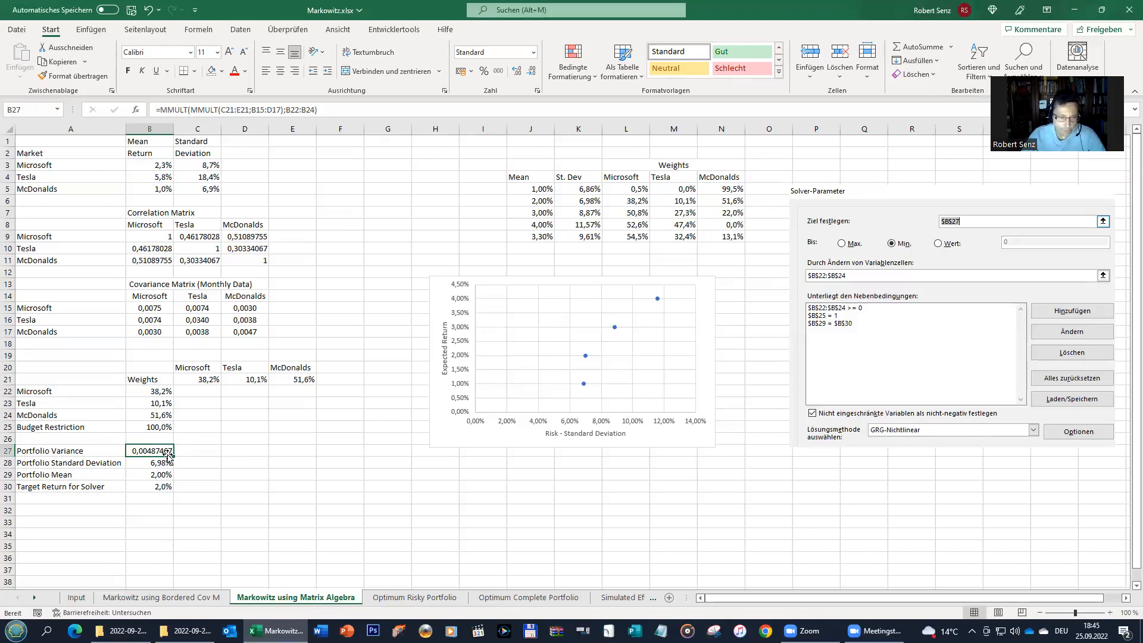
click(137, 463)
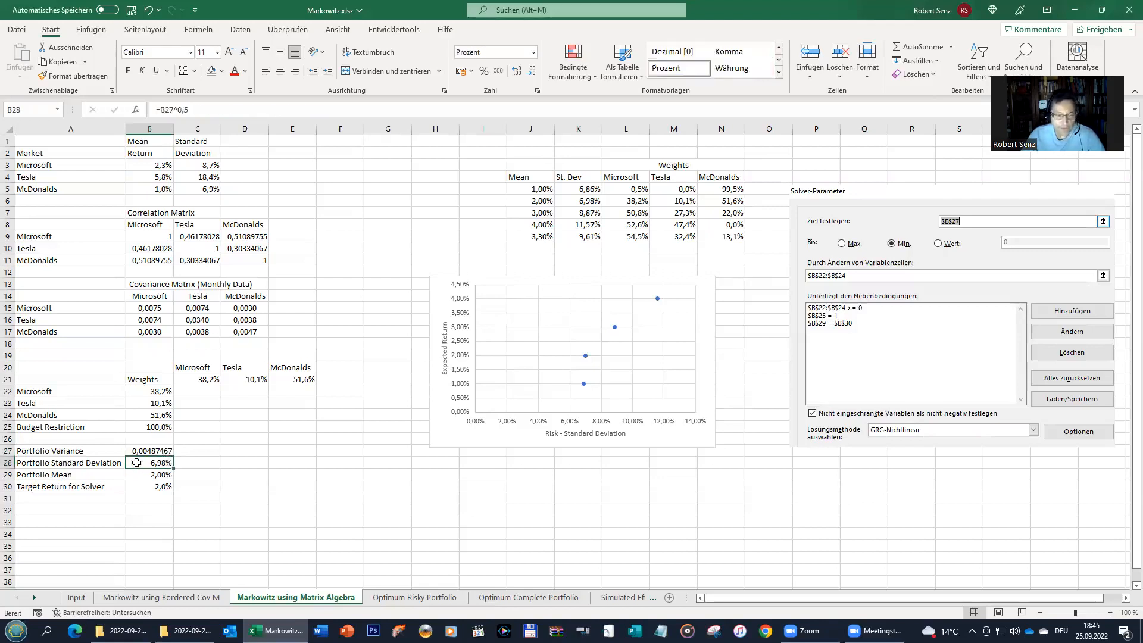
click(145, 474)
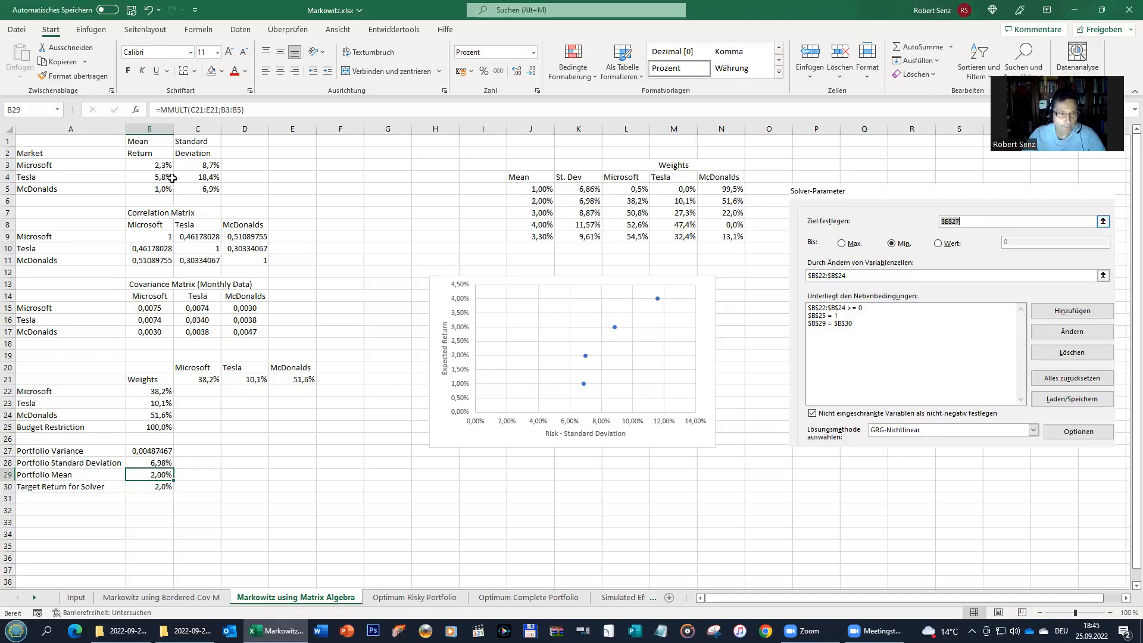
Set the target return for Solver in B30 of the matrix algebra sheet to 3%
click(167, 484)
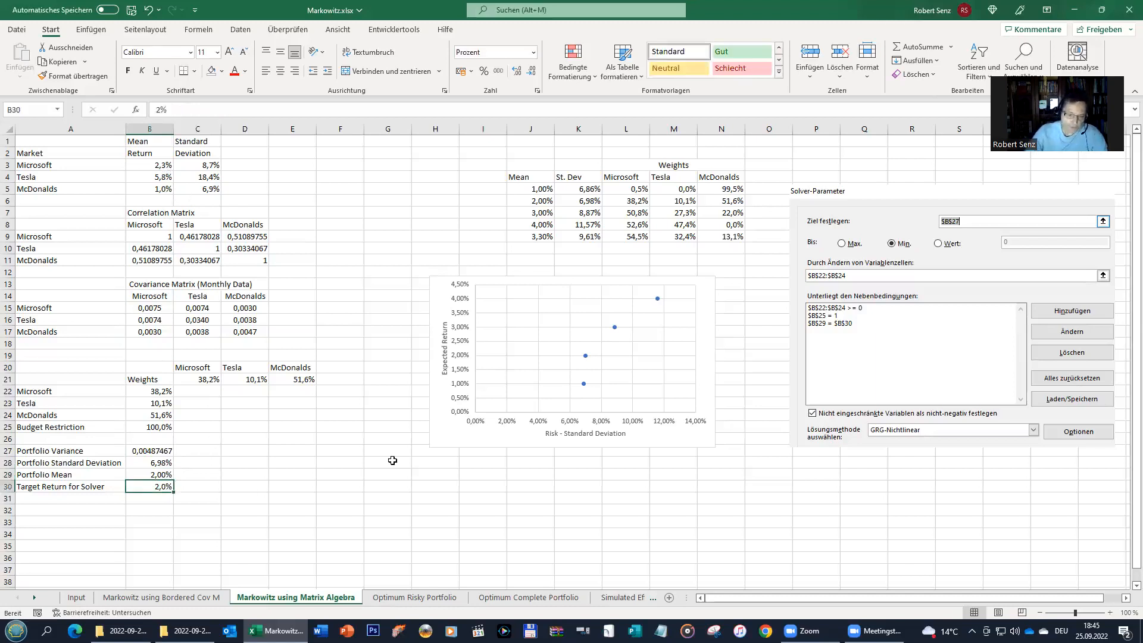
text(3)
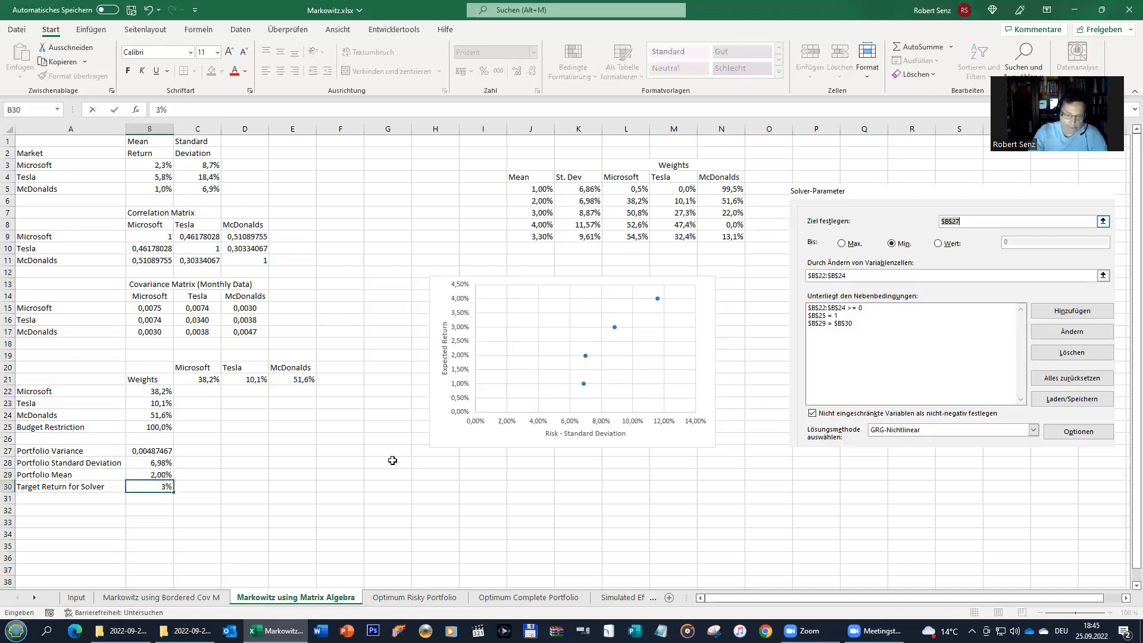
key(Return)
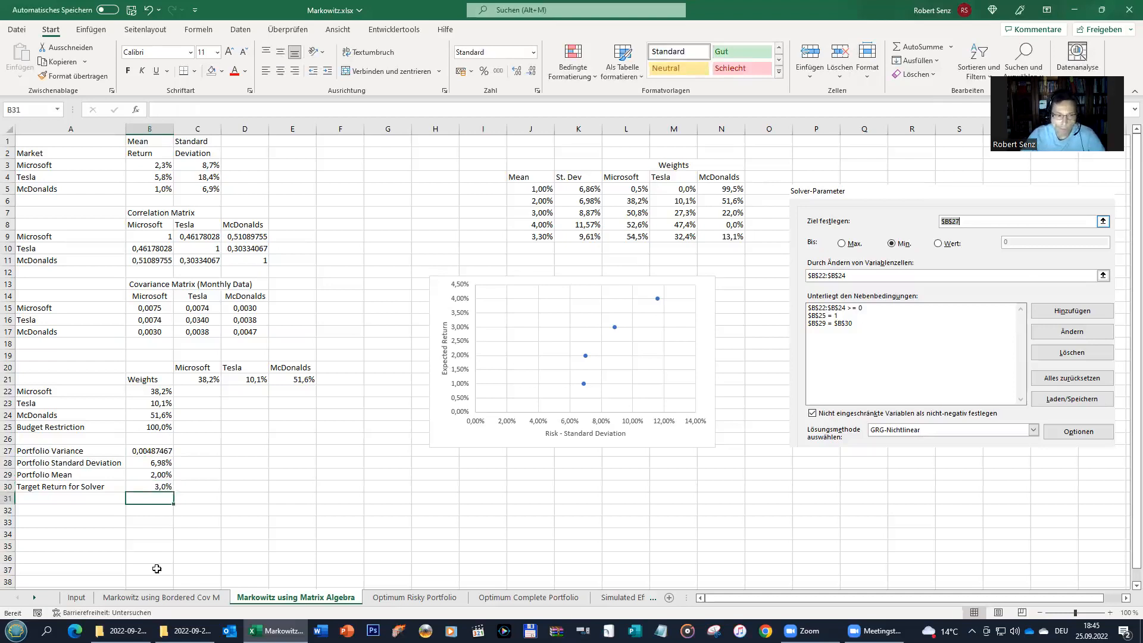
Check the weights in row 21 of the bordered covariance sheet against those on the matrix algebra sheet
click(170, 597)
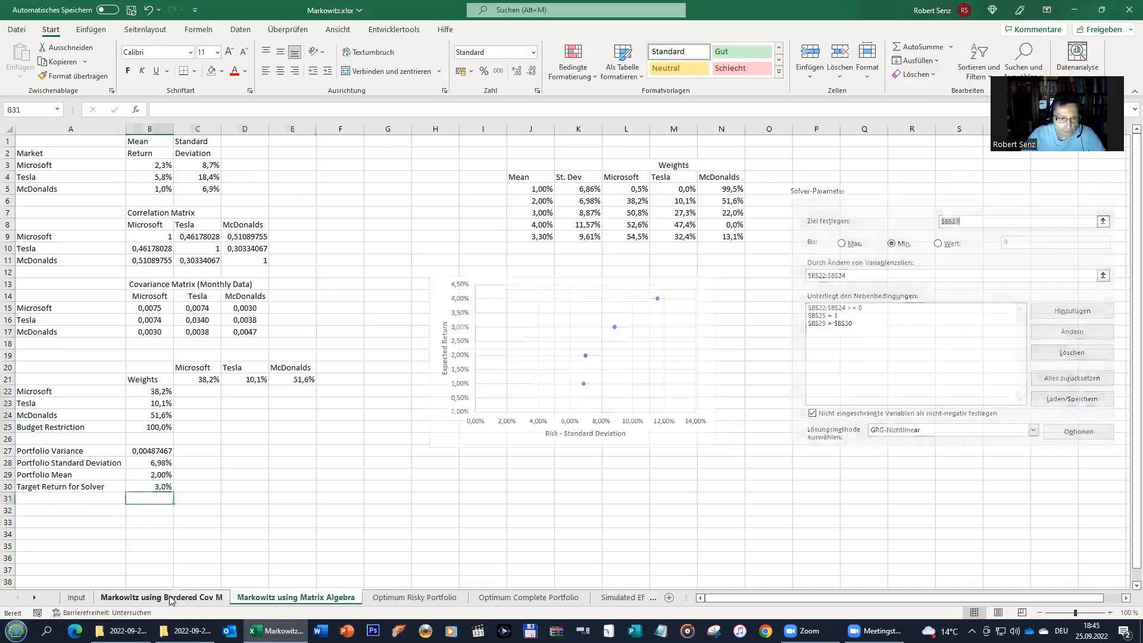
click(213, 416)
click(207, 380)
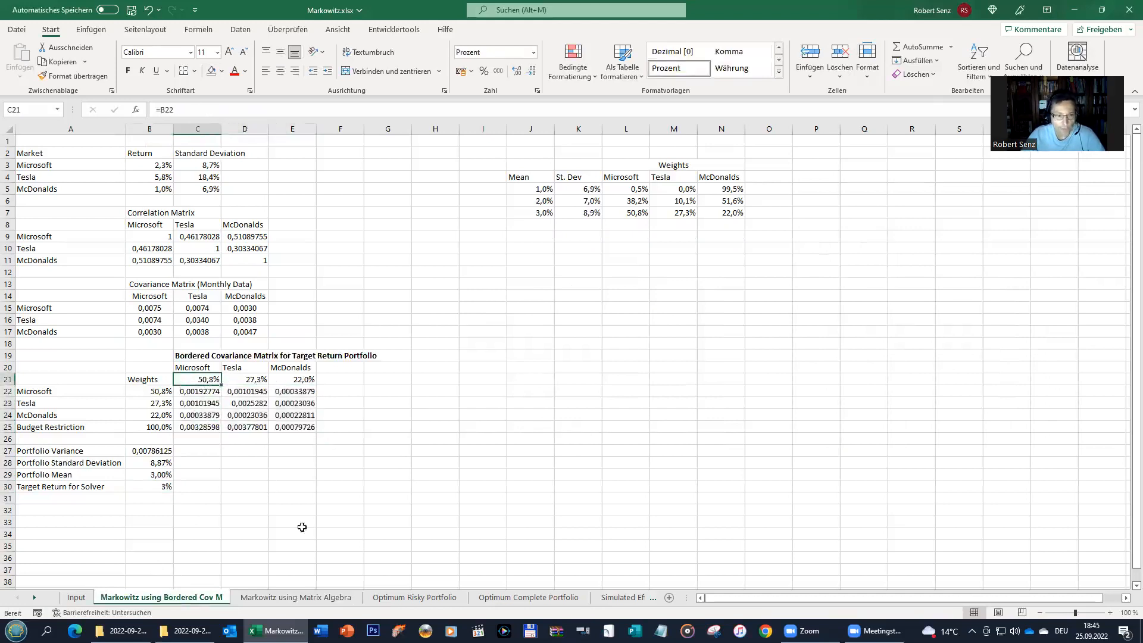
click(291, 597)
click(291, 368)
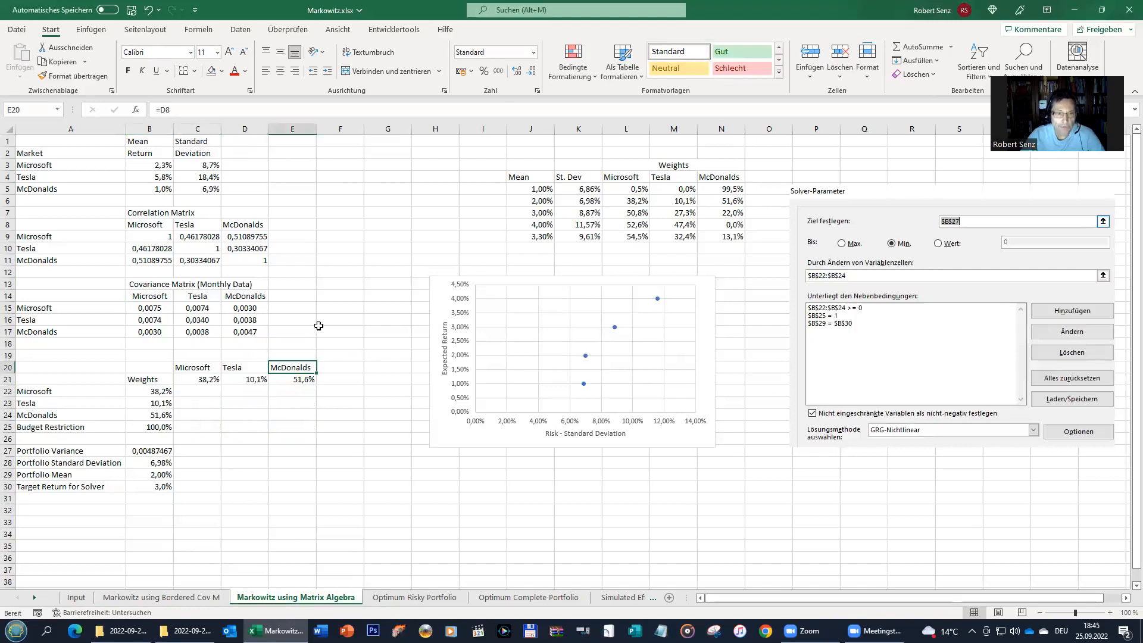
Run Solver to minimise the variance in B27 by changing B22:B24 under the existing constraints, and keep the solution
click(239, 29)
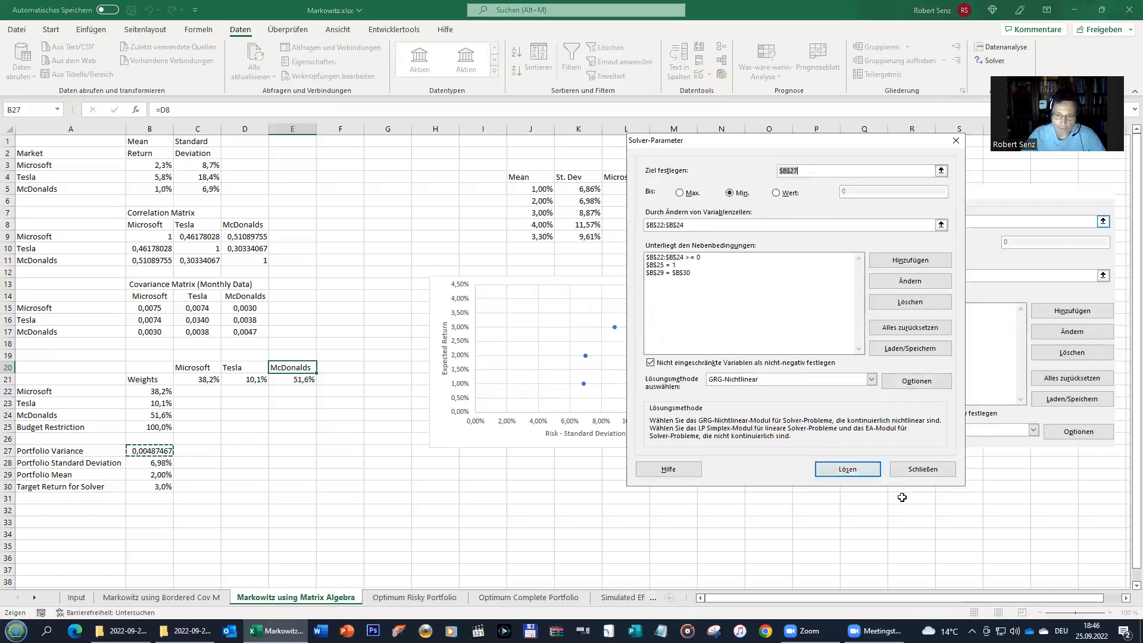
click(847, 469)
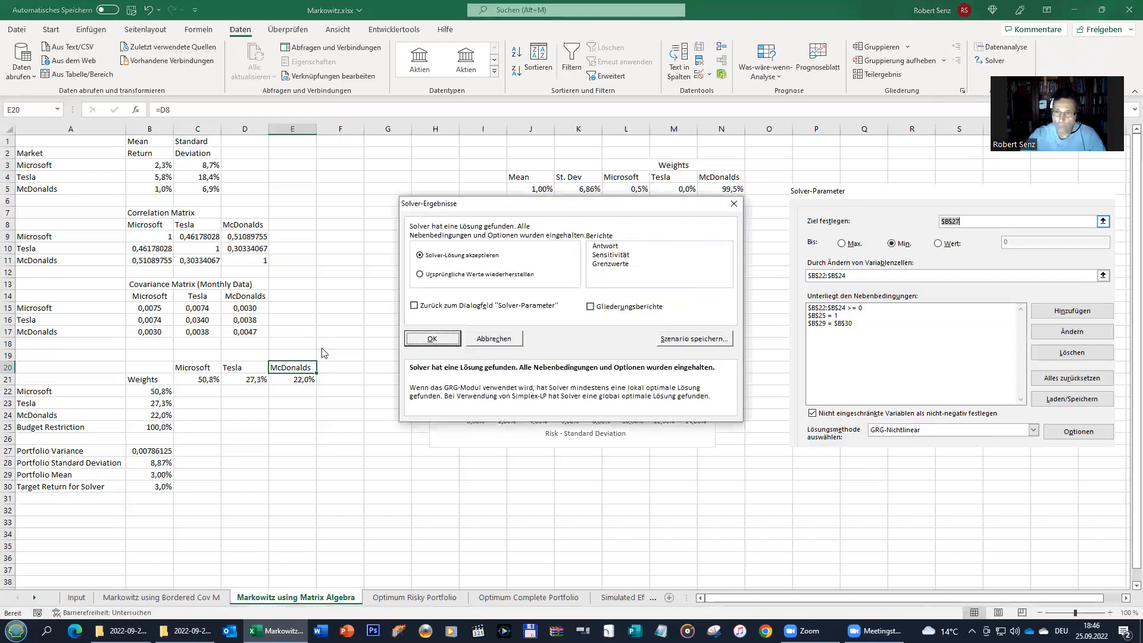
click(452, 343)
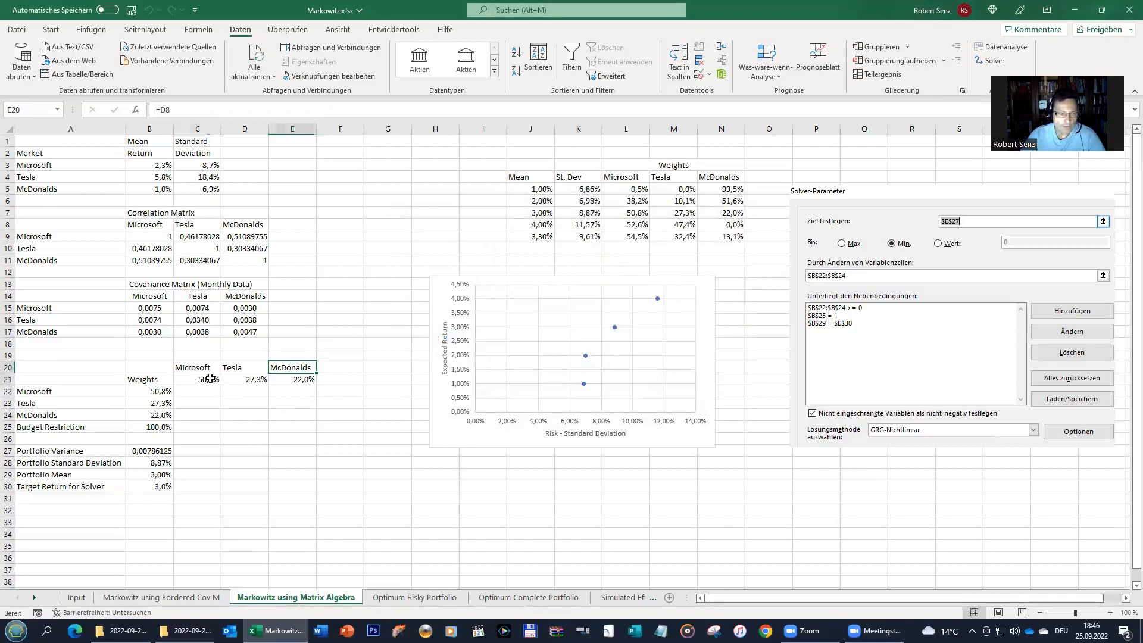
Compare the solved weights in C21:E21 with the weights on the bordered covariance sheet
drag(210, 378, 305, 379)
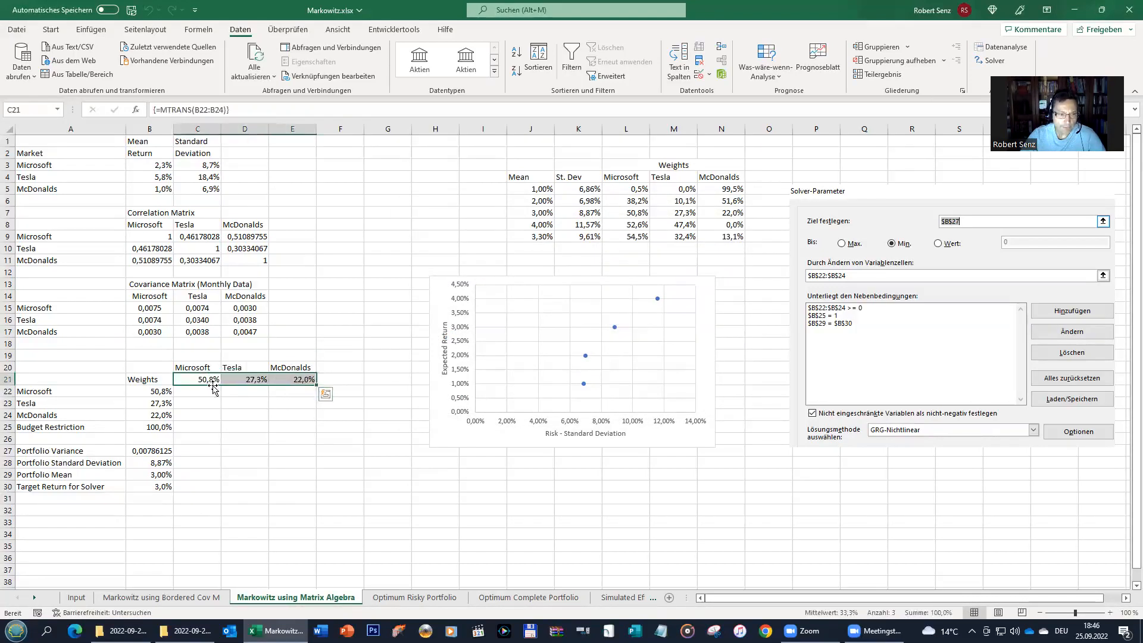
click(178, 597)
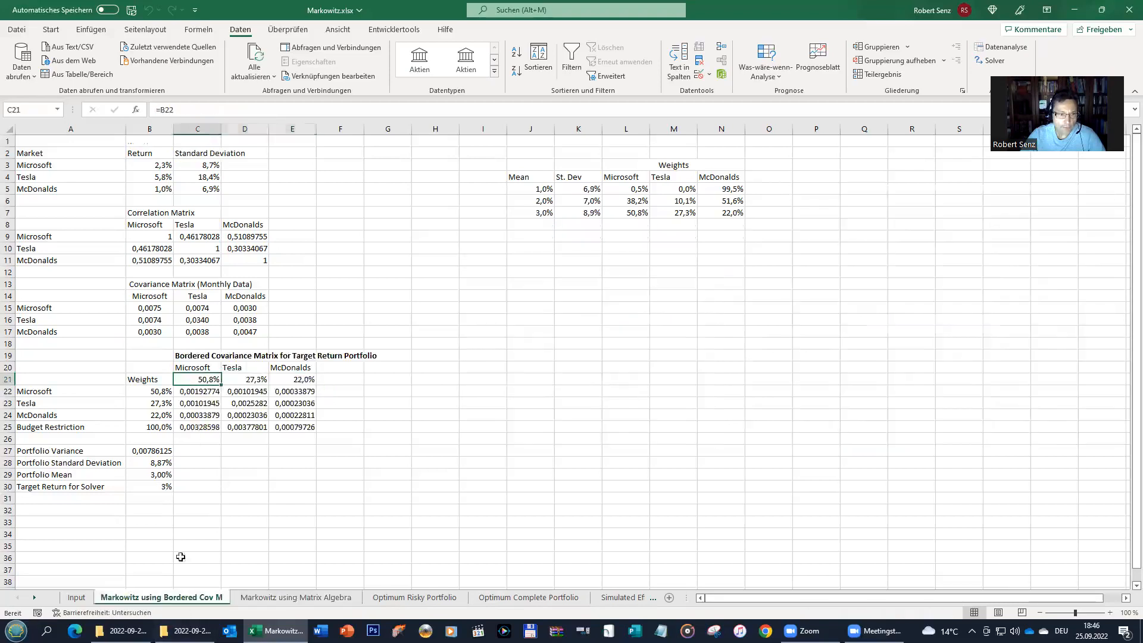
click(270, 598)
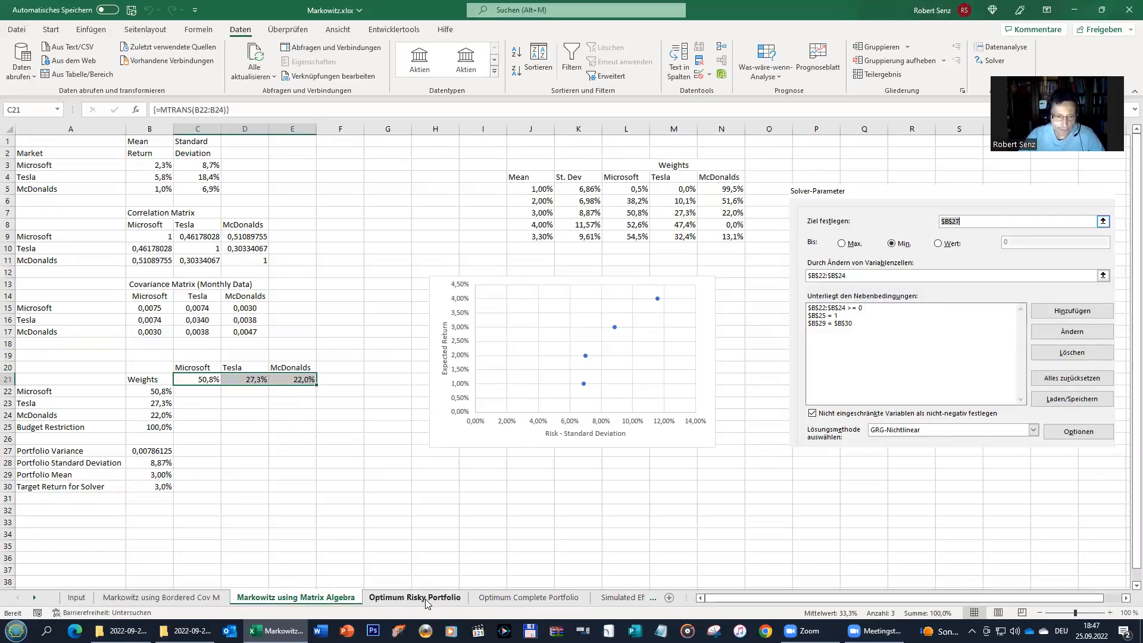
Examine the expected returns on the Optimum Risky Portfolio sheet and compare its layout with the matrix algebra sheet
click(425, 599)
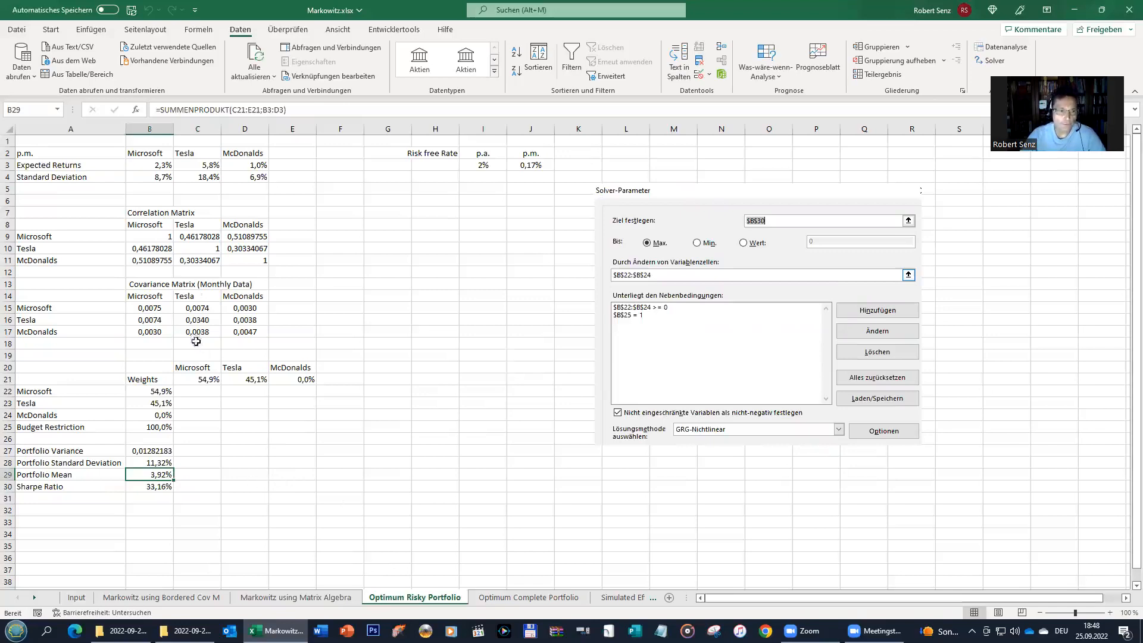
click(153, 165)
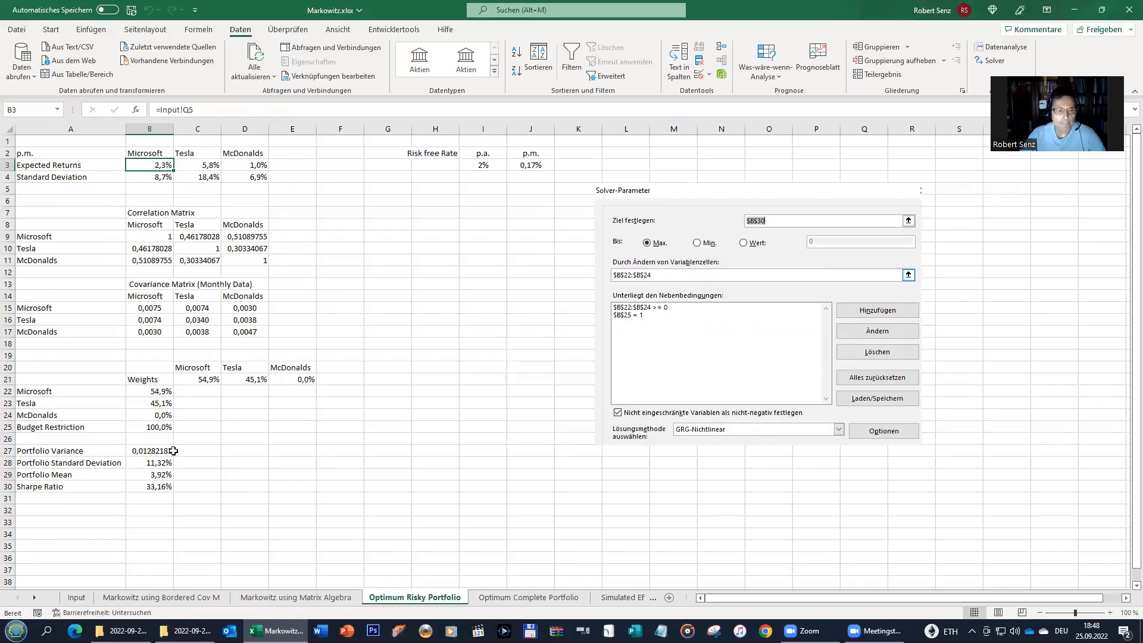
click(299, 598)
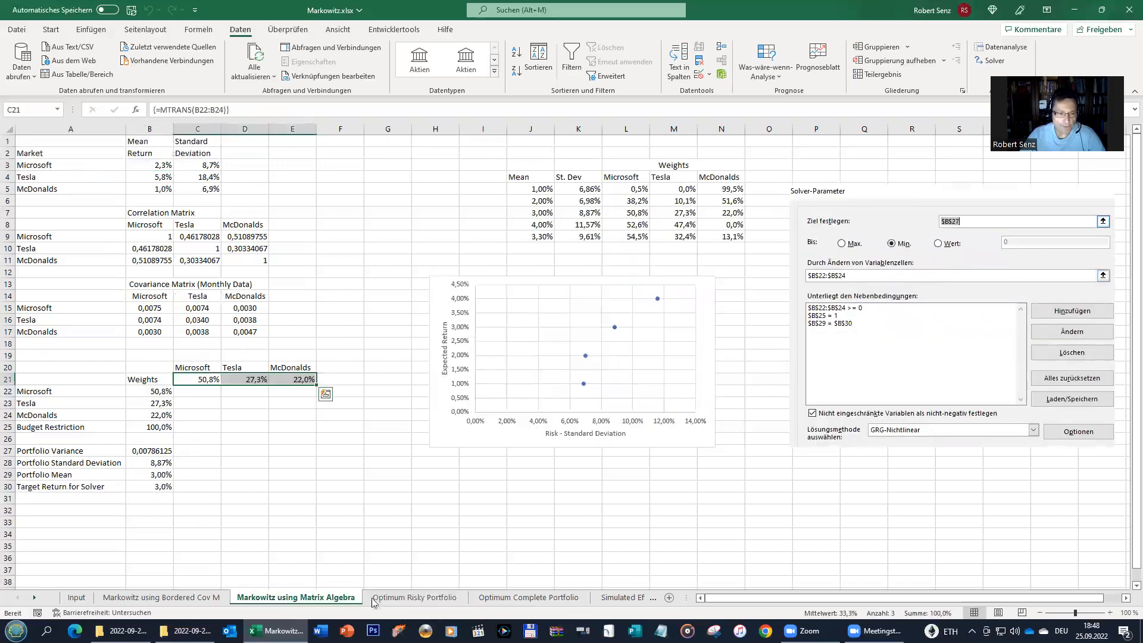
click(420, 597)
Inspect the annual risk-free rate in I3 and the monthly conversion formula in J3
drag(433, 153, 513, 166)
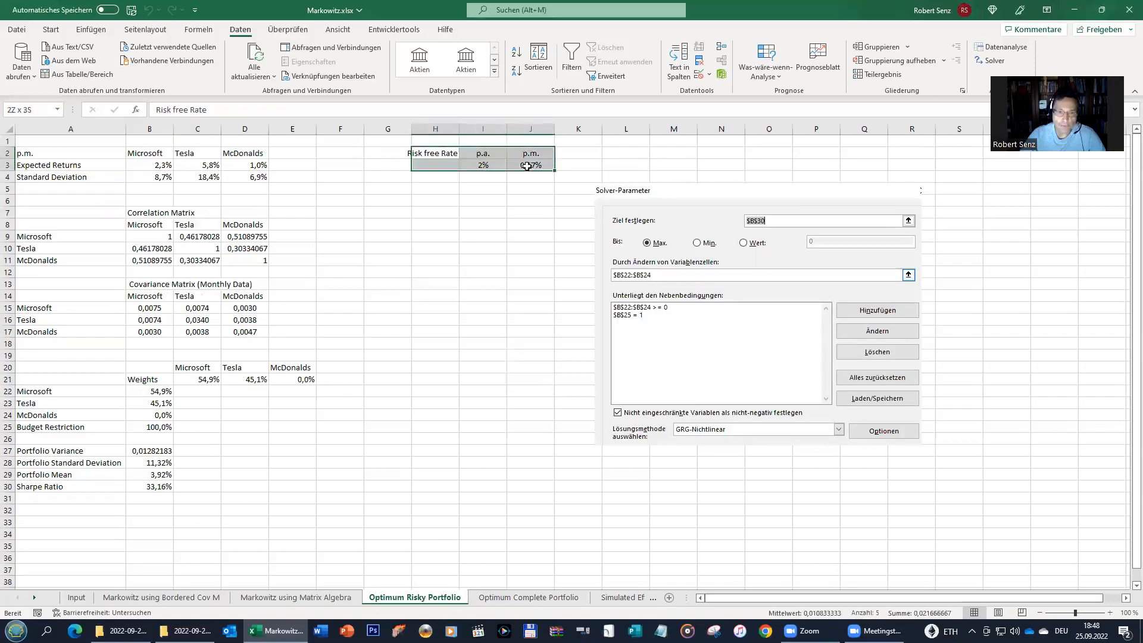
click(485, 154)
click(487, 165)
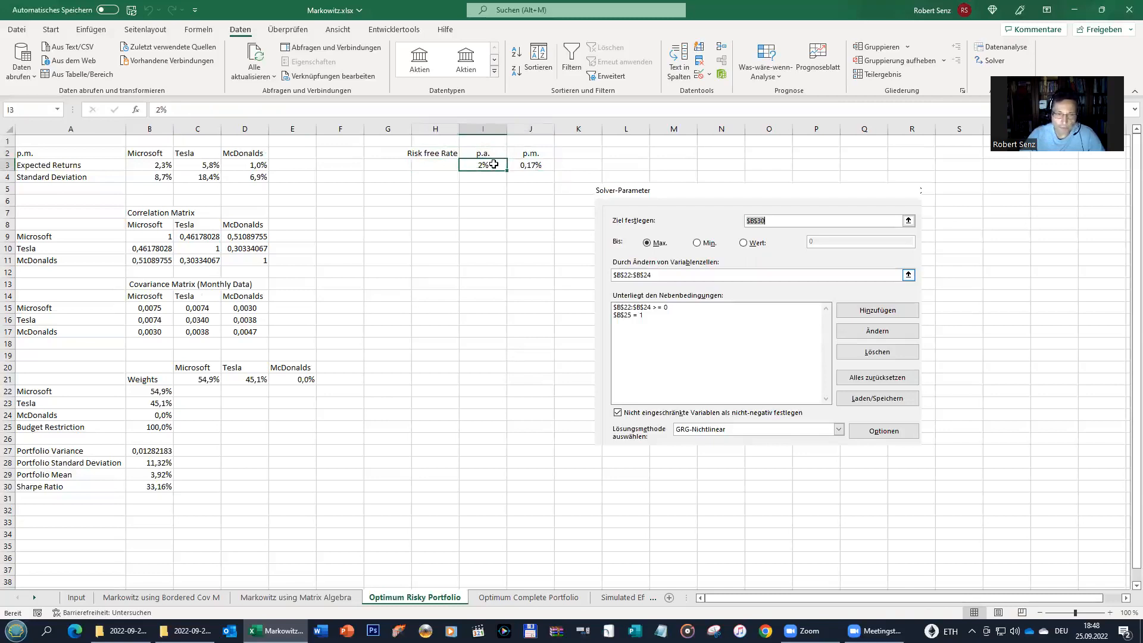
click(532, 166)
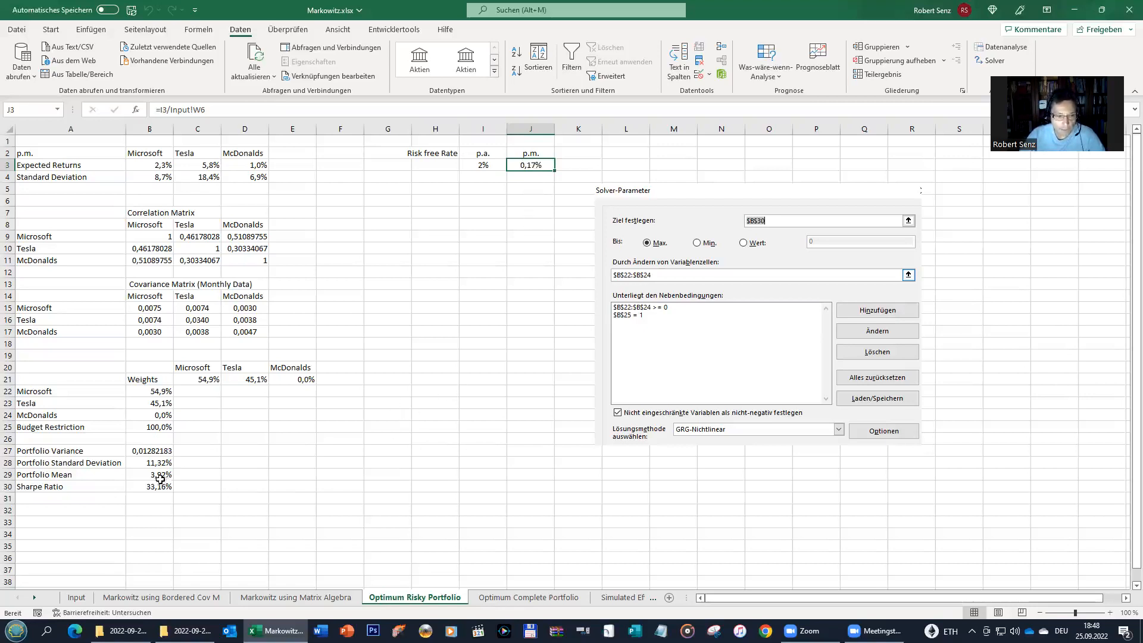
Show the precedent arrows of the Sharpe ratio in B30 and examine the excess return part of its formula
click(140, 486)
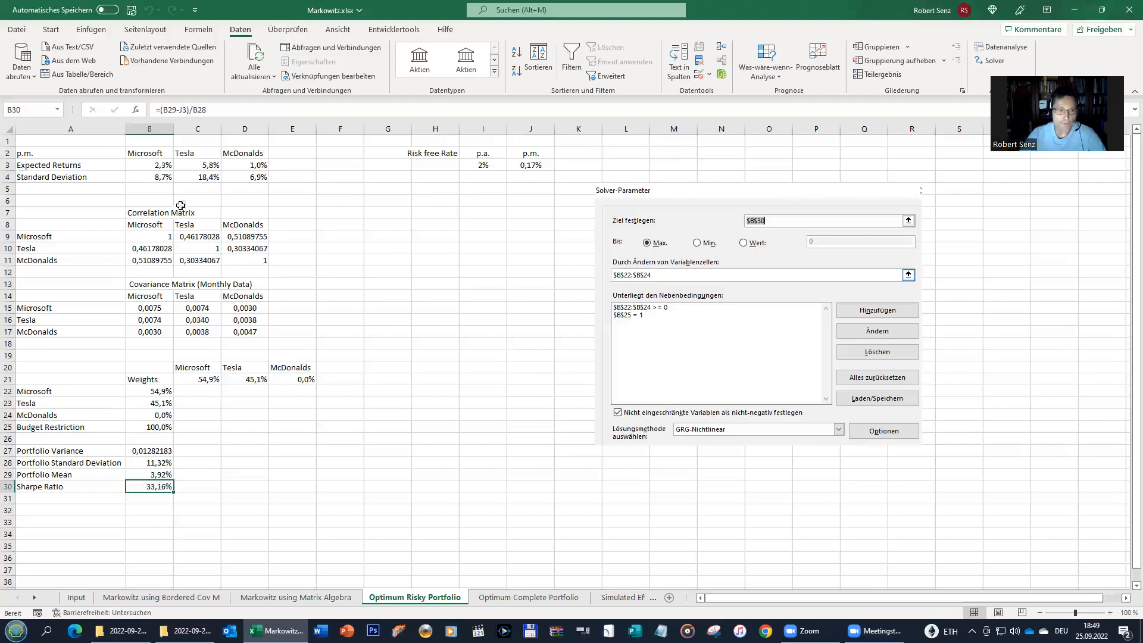
click(198, 29)
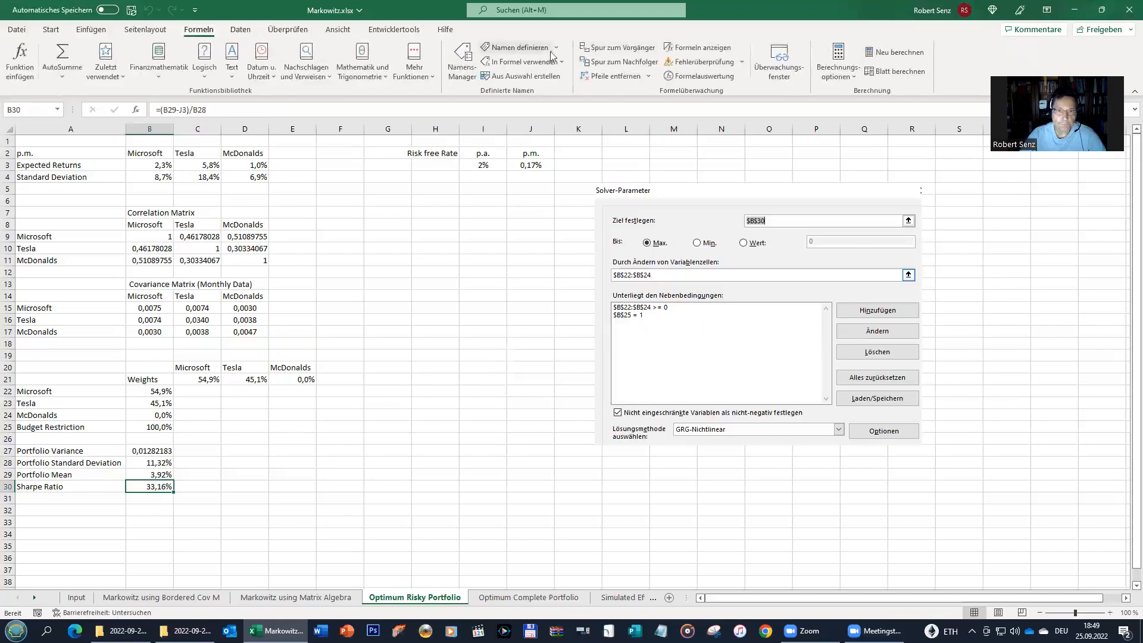
click(619, 48)
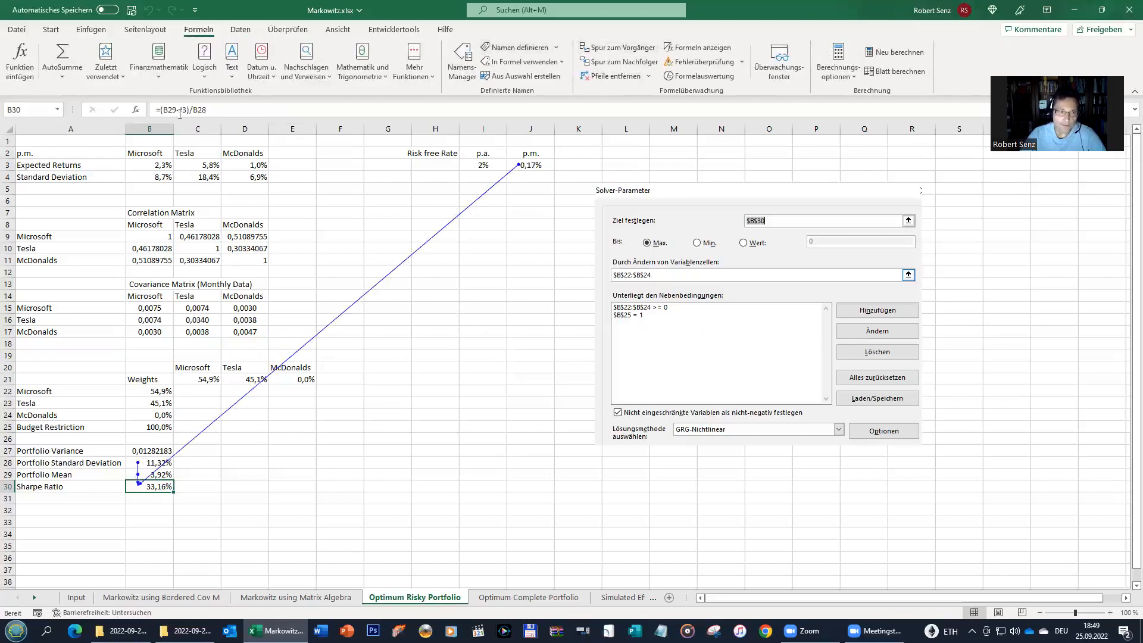
drag(160, 112, 190, 112)
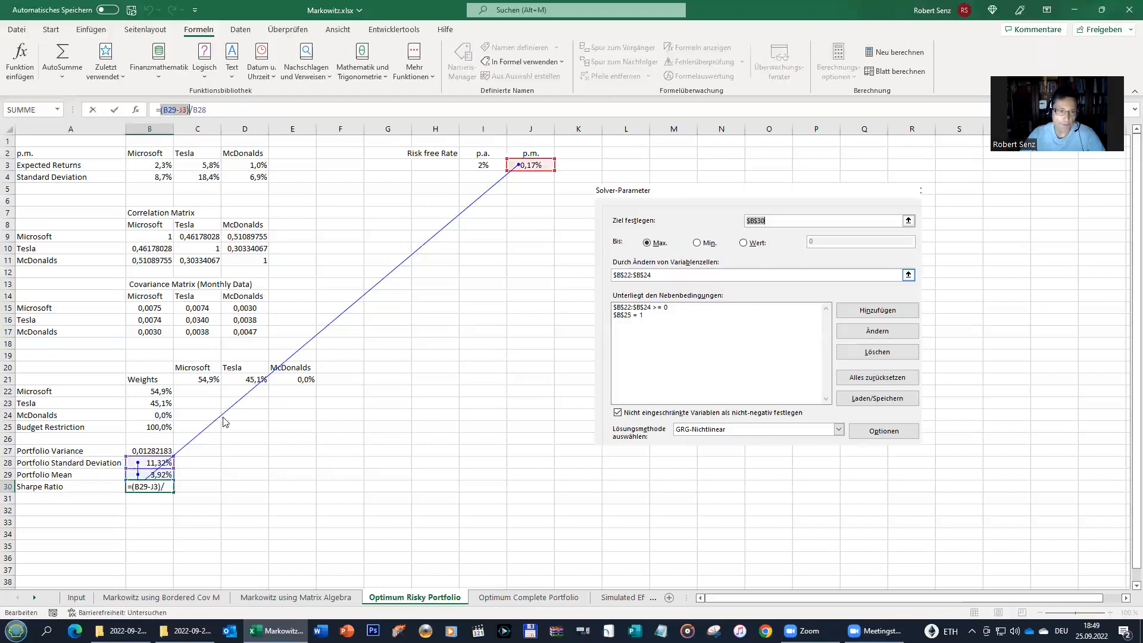
key(Return)
Set the portfolio weights in B22:B24 to 5% Microsoft, 90% Tesla and 5% McDonalds
click(167, 391)
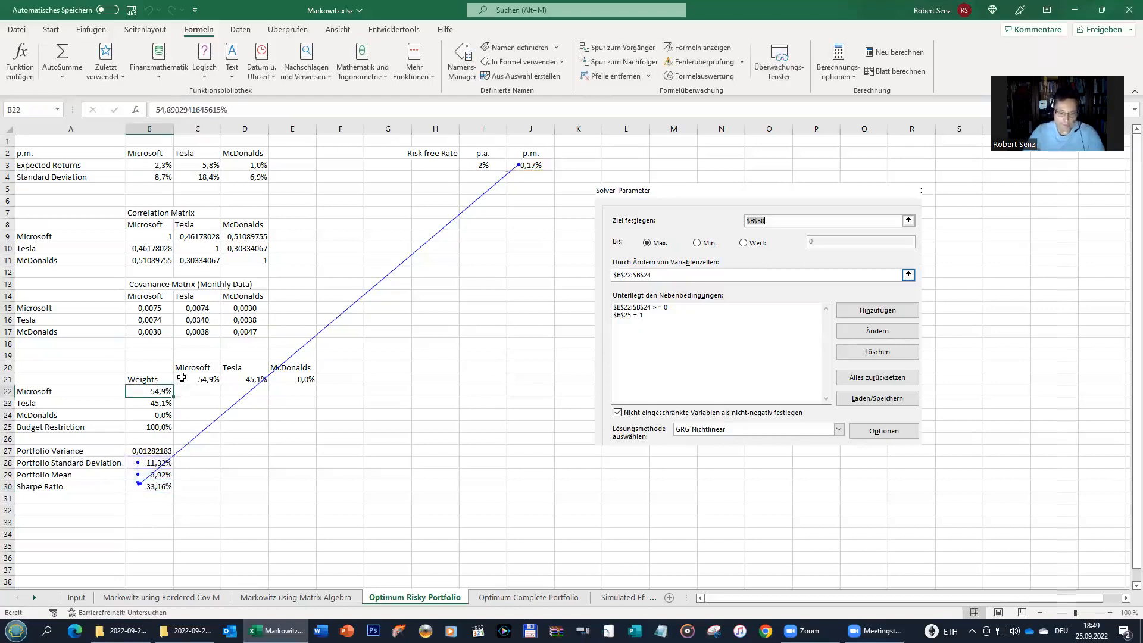
text(5)
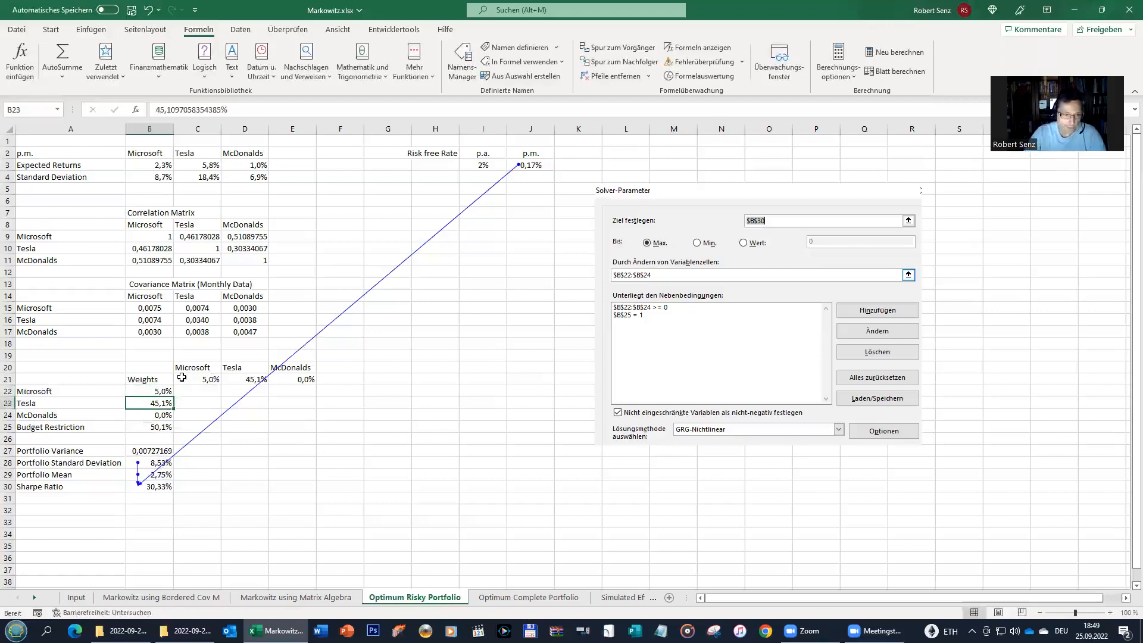
text(90%)
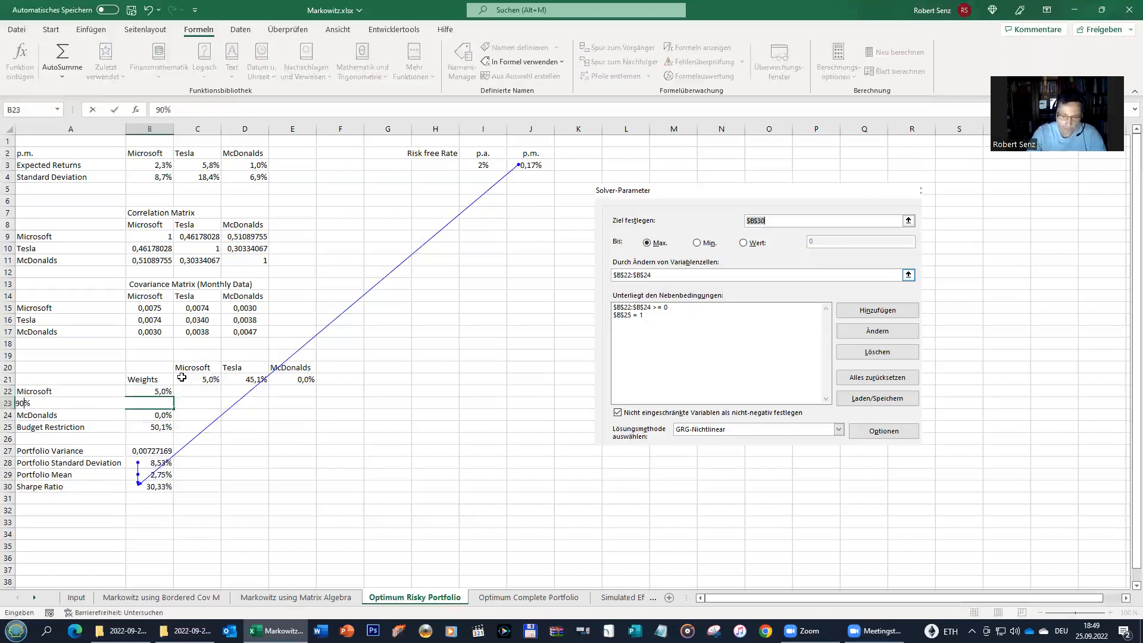
key(Return)
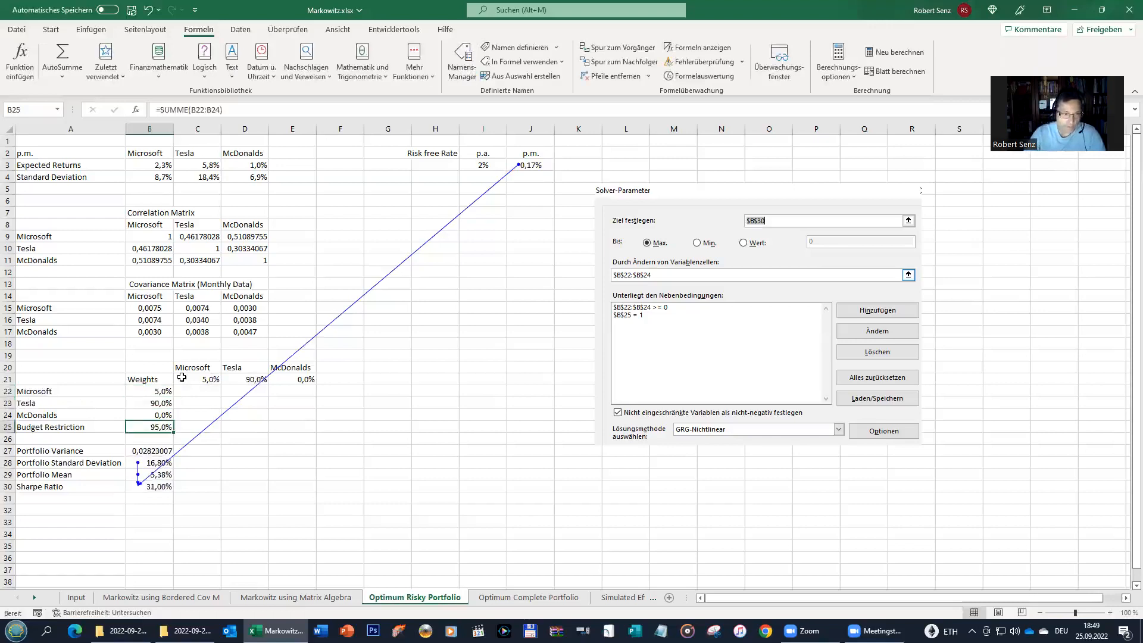
text(5%)
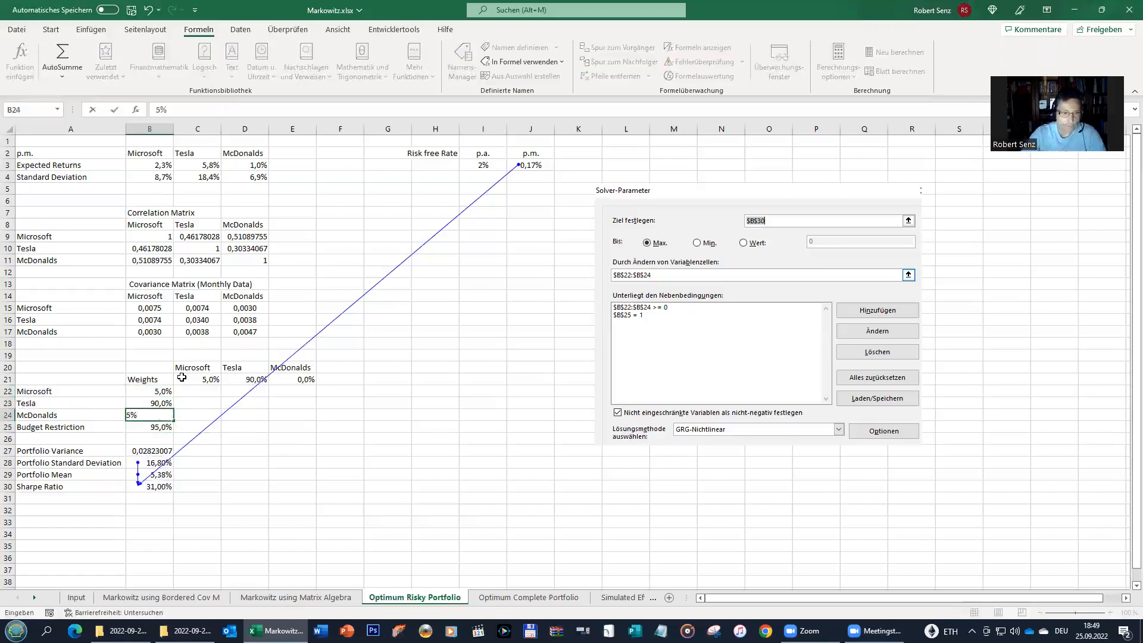
key(Return)
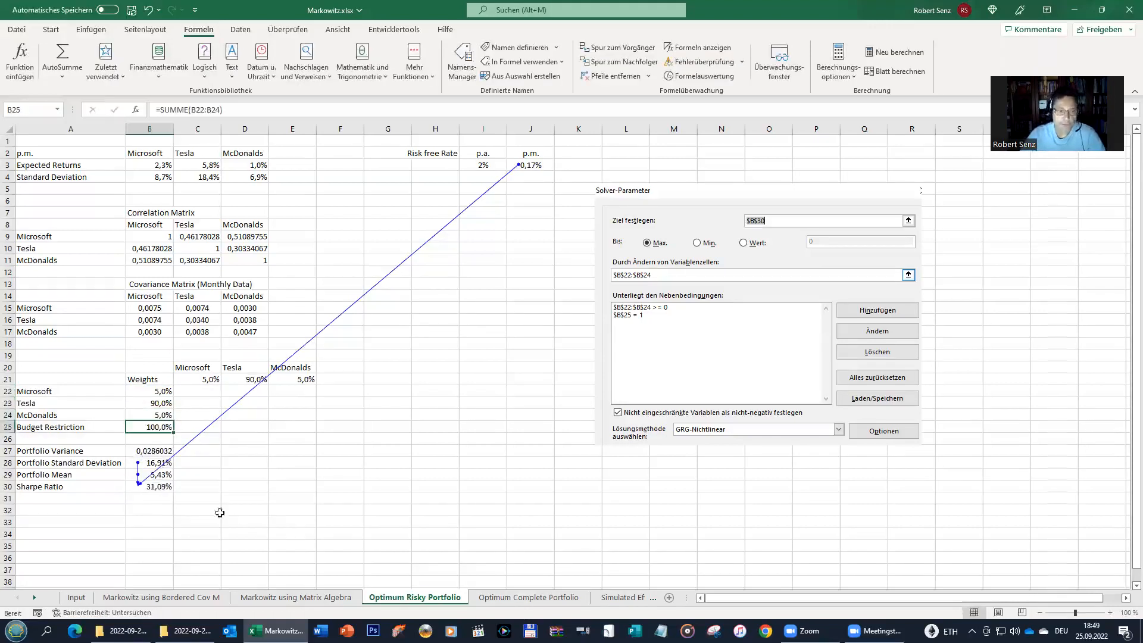
Set the weights in B22:B24 to 0% Microsoft, 0% Tesla and 100% McDonalds
click(148, 404)
click(147, 391)
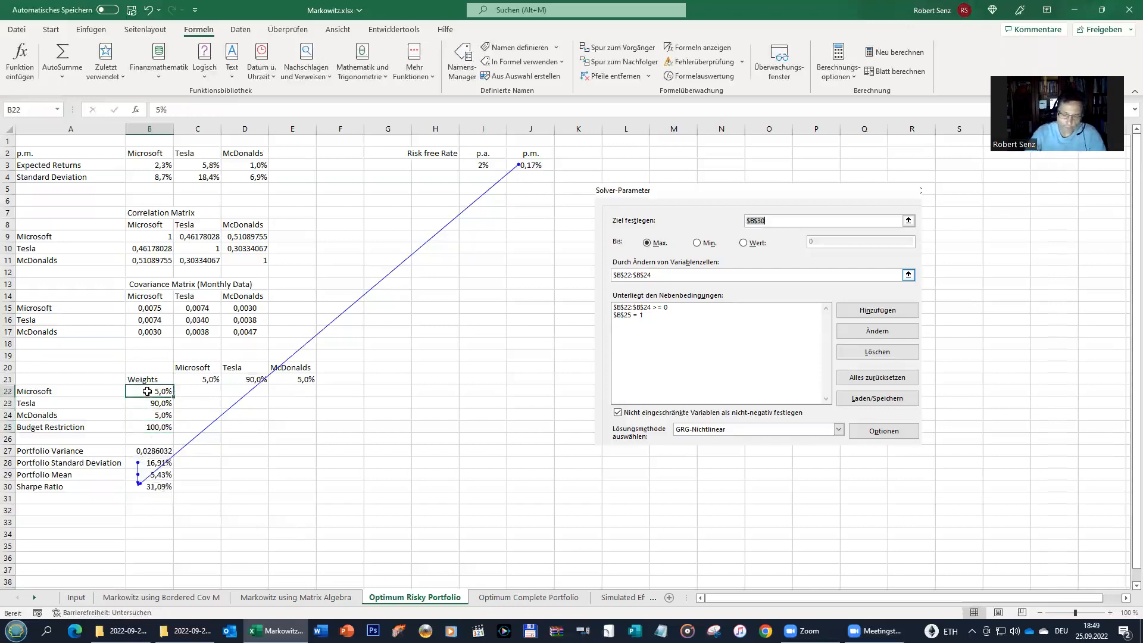
text(0)
key(Return)
text(0)
key(Return)
text(100)
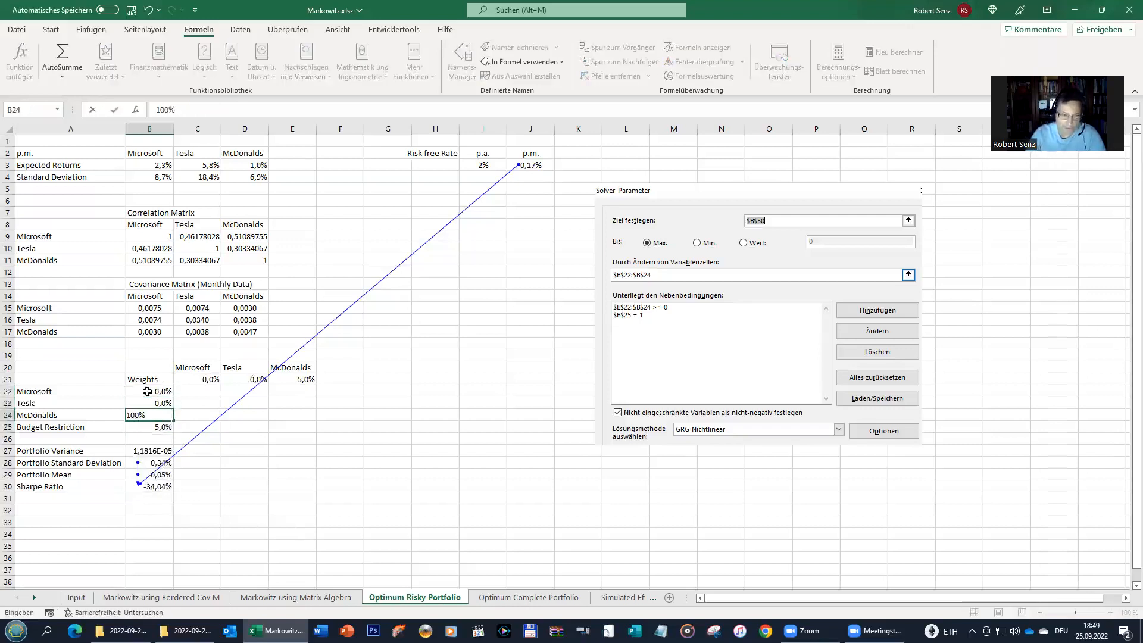
key(Return)
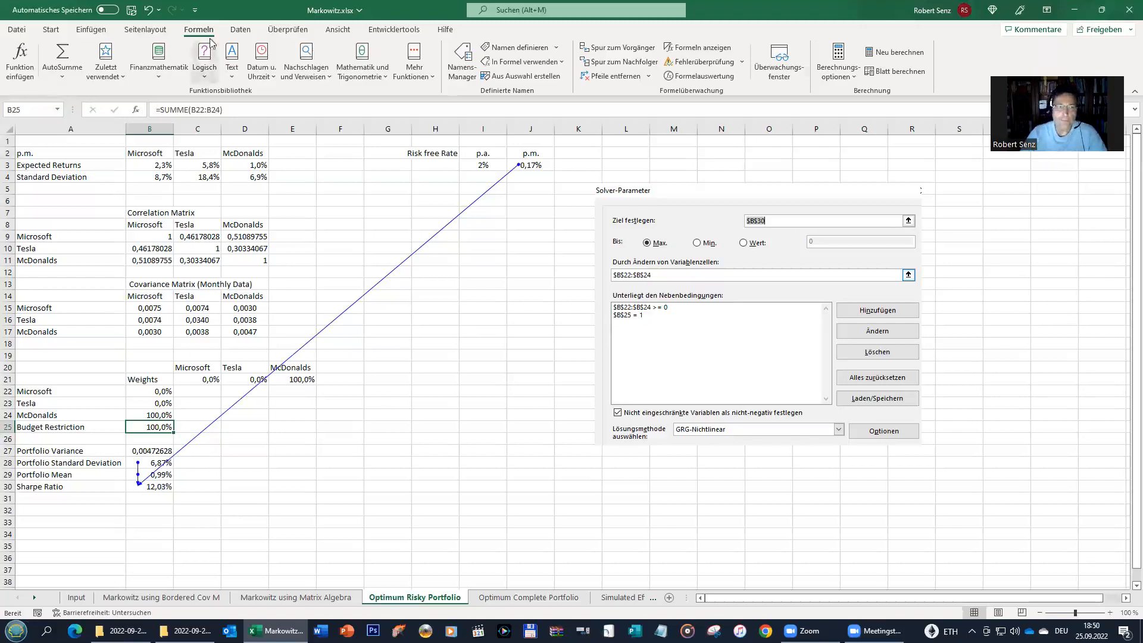
Run Solver to maximise the Sharpe ratio in B30 by changing B22:B24, with non-negative weights and B25 equal to 1
click(238, 31)
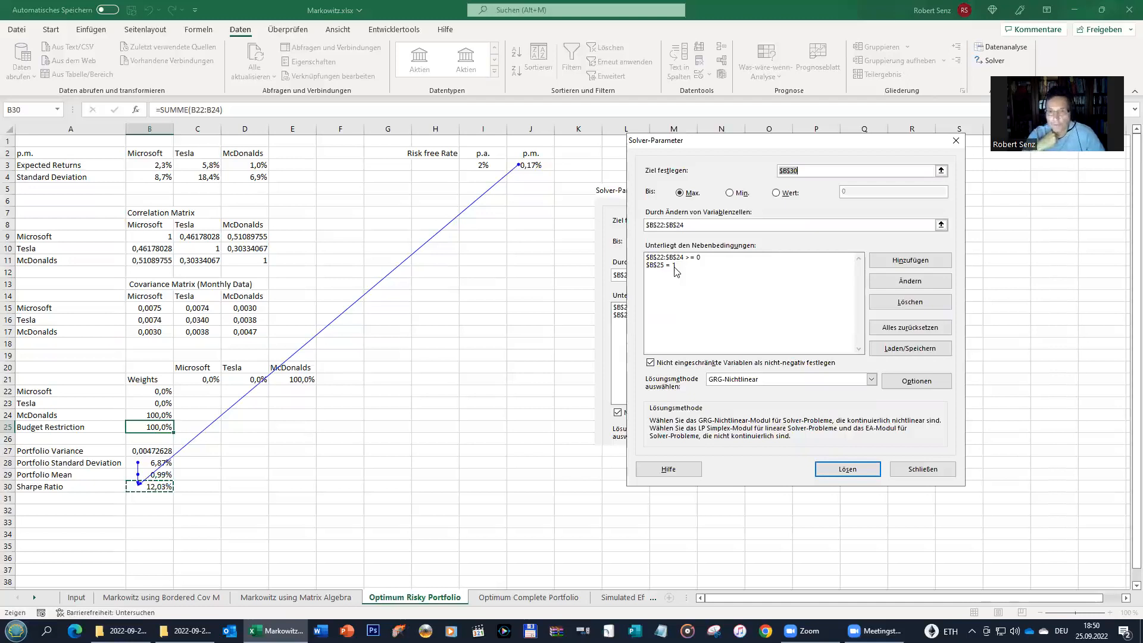
click(827, 480)
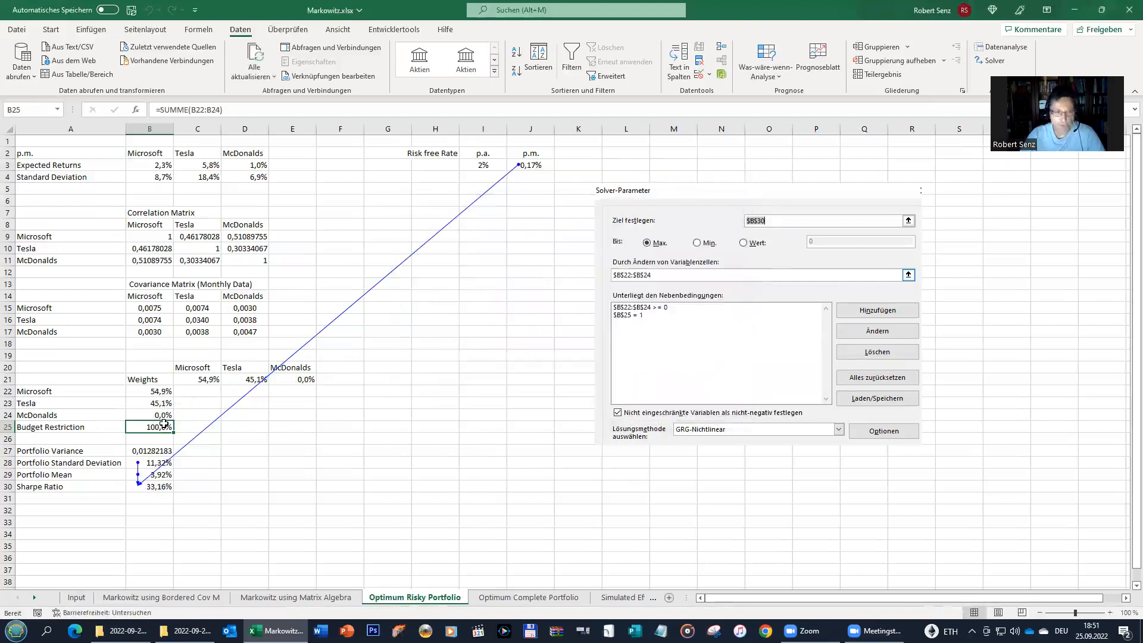
Inspect the optimised portfolio's Sharpe ratio, mean and standard deviation in B30, B29 and B28
click(171, 487)
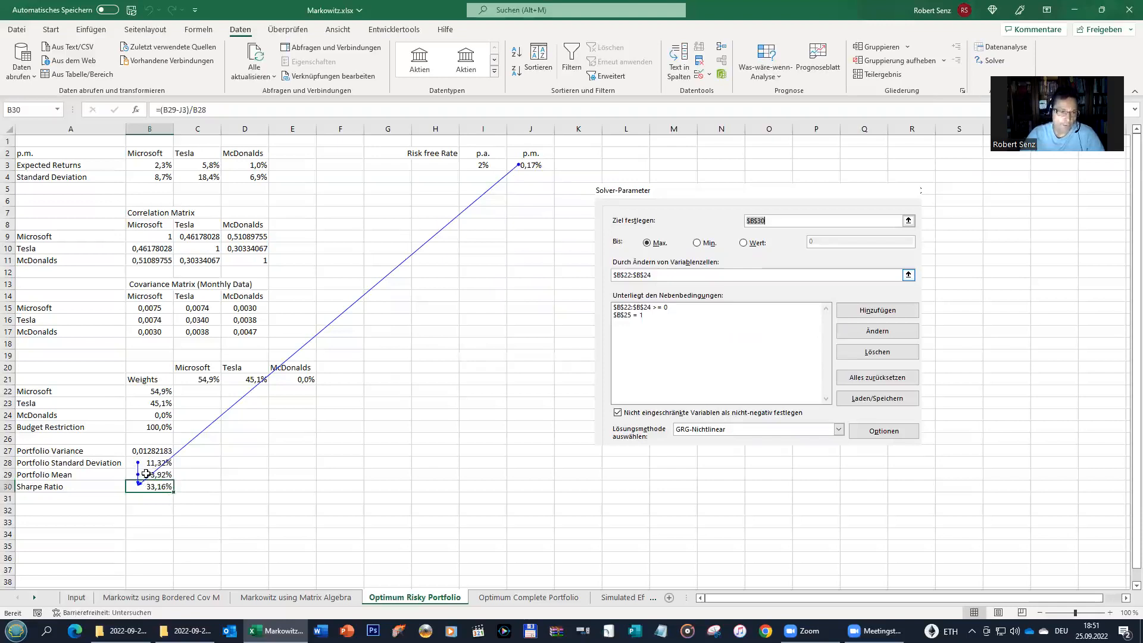
click(166, 476)
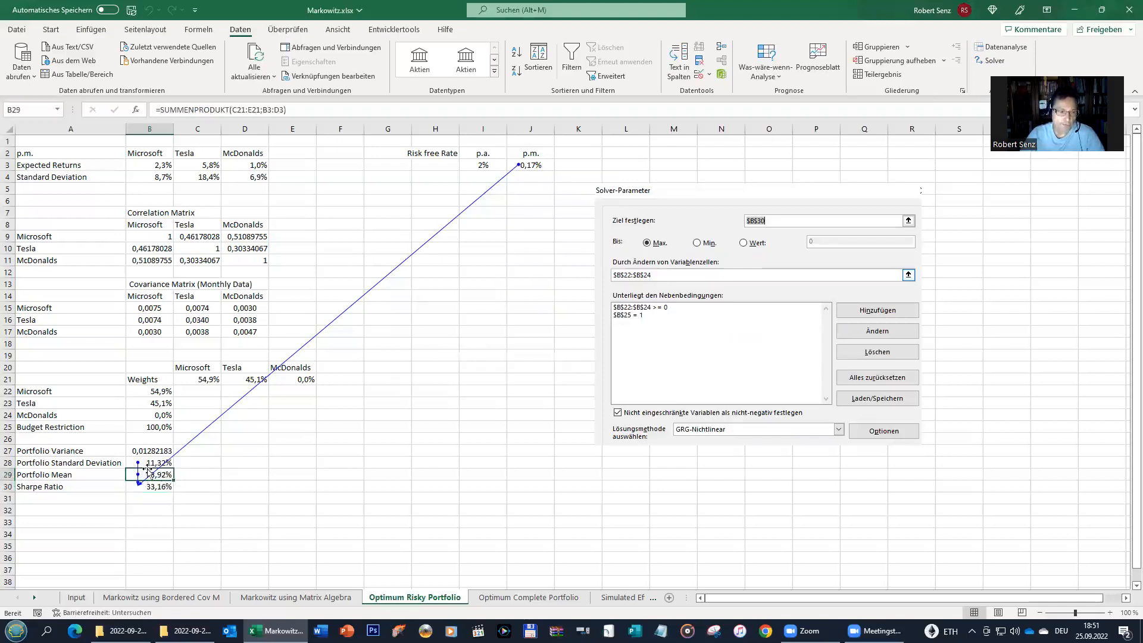
click(147, 464)
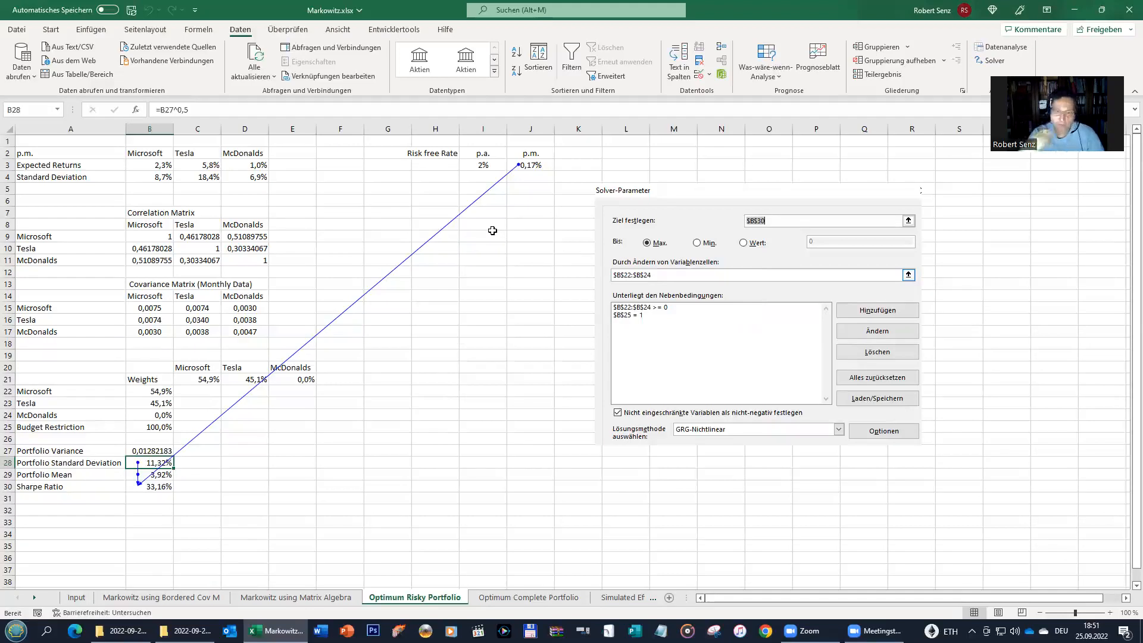
On the Optimum Complete Portfolio sheet, examine the risk aversion, risky portfolio risk, risk-free rate and the y* weight formula in C9
click(561, 596)
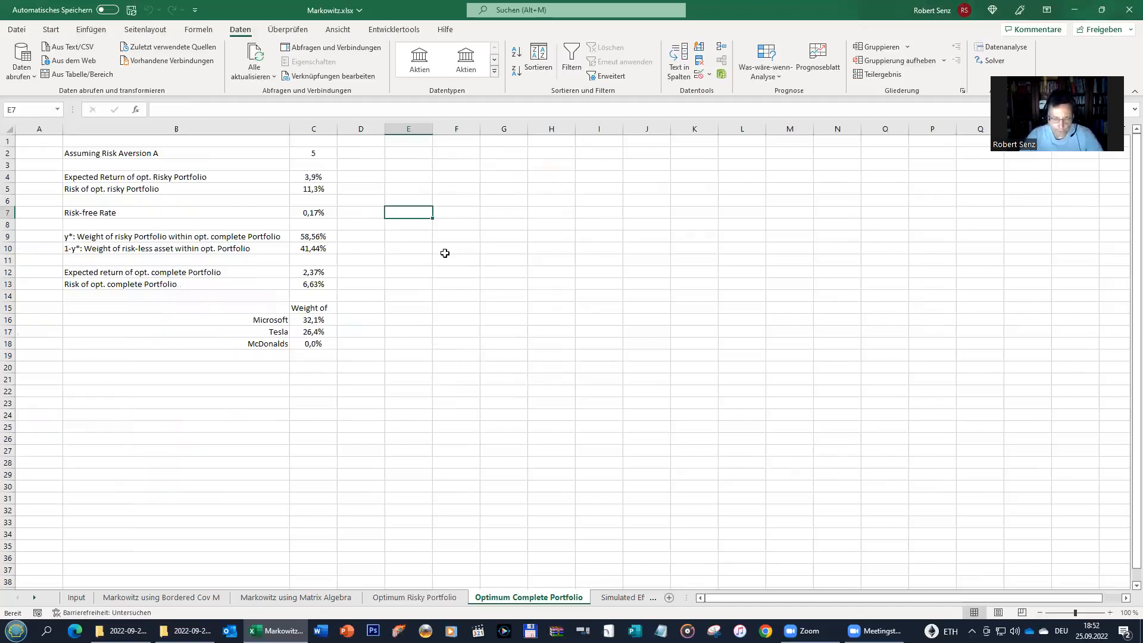
click(320, 151)
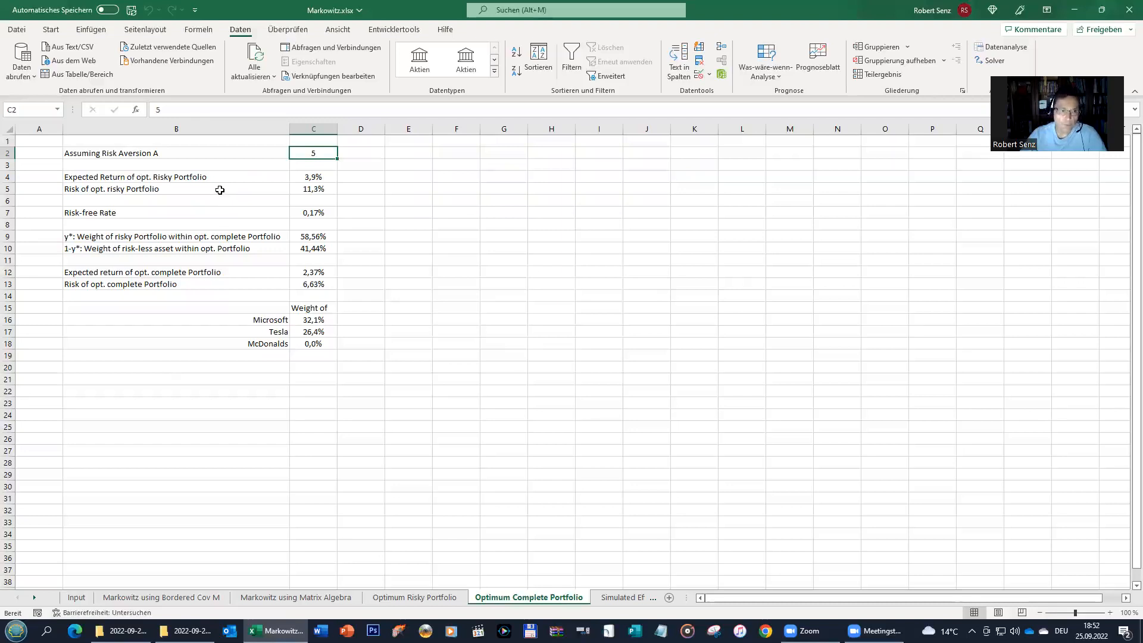
click(301, 188)
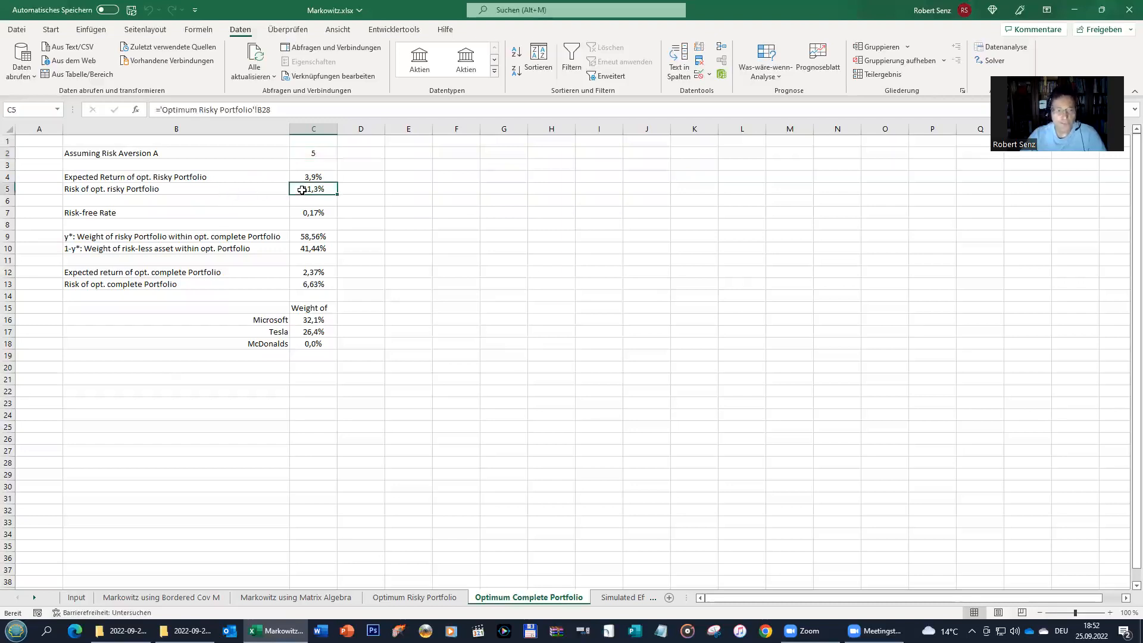
click(317, 212)
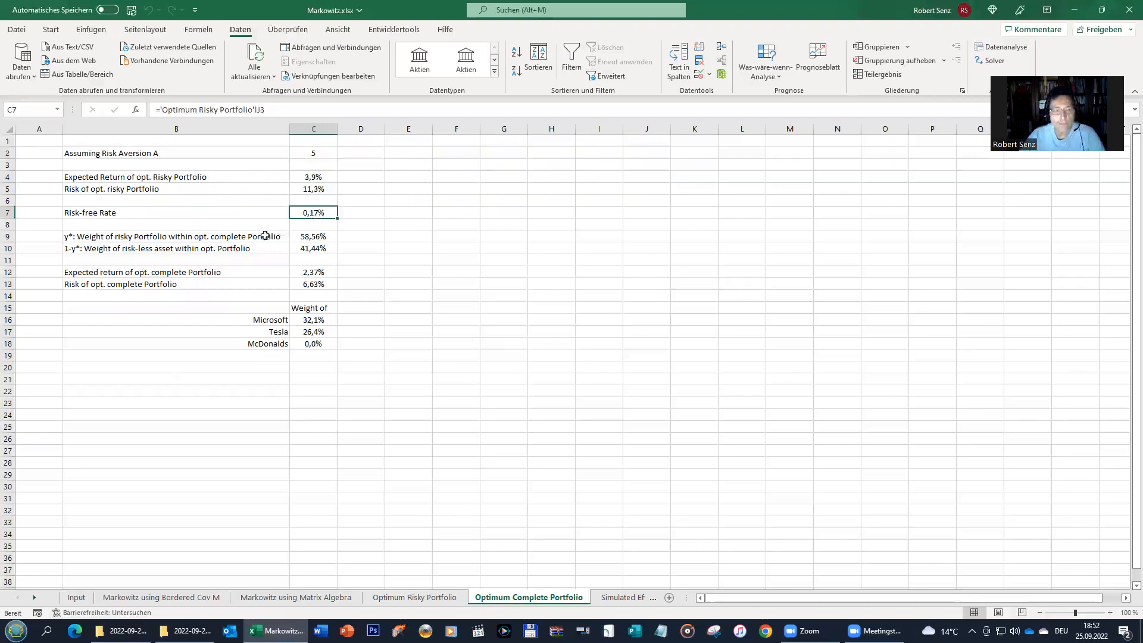
click(167, 238)
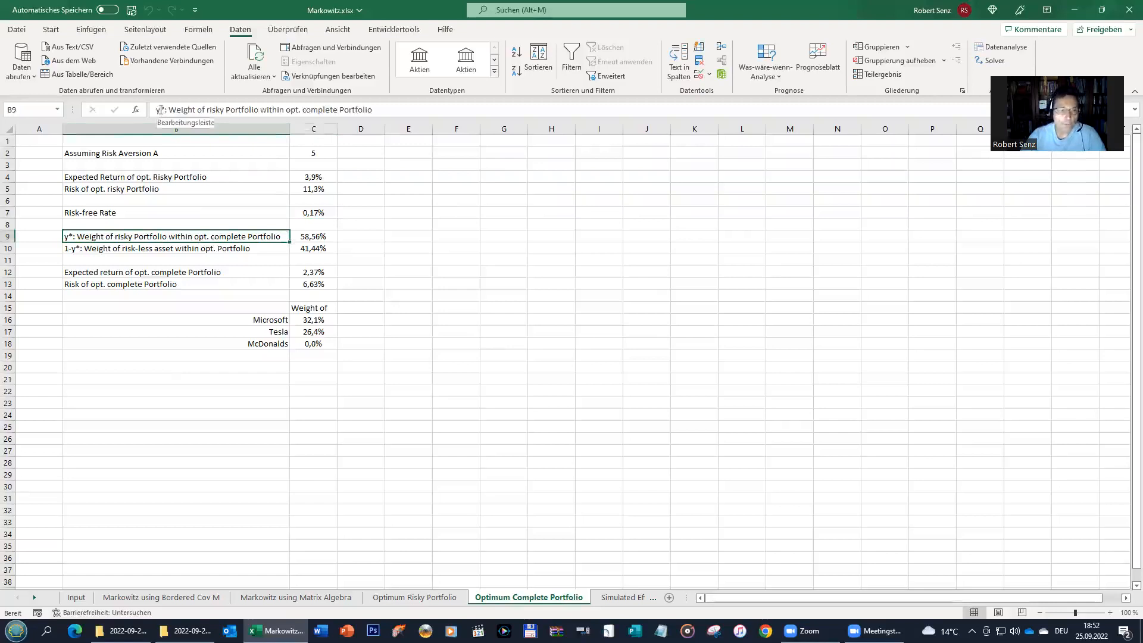
click(311, 237)
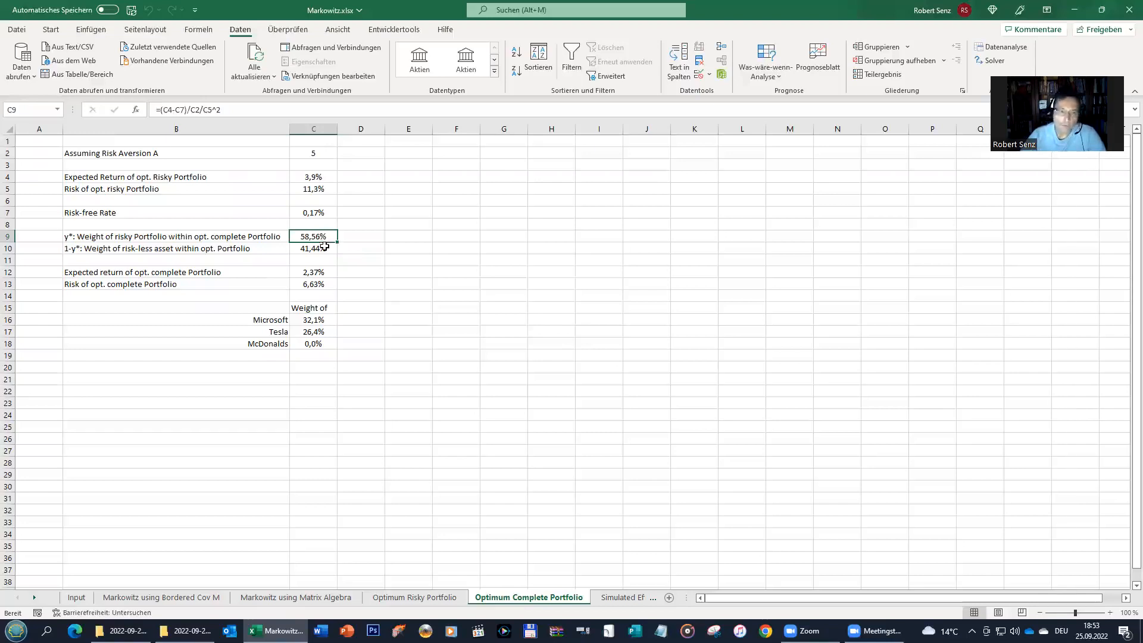
Trace the precedents of the complete portfolio's expected return in C12 and inspect its risk formula in C13
click(309, 272)
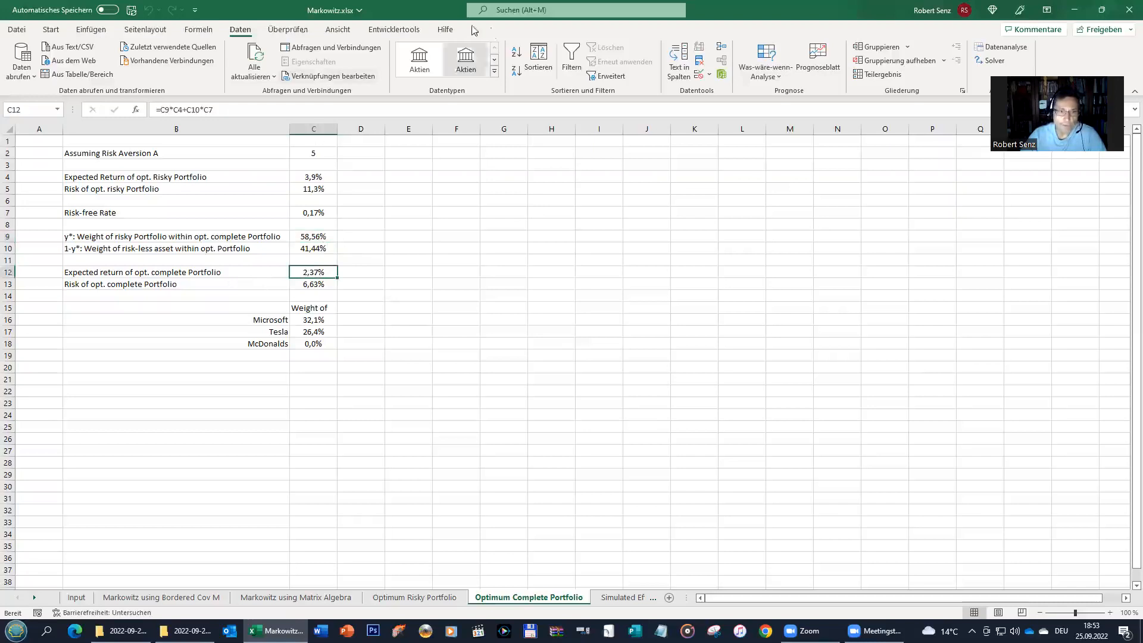
click(199, 29)
click(597, 51)
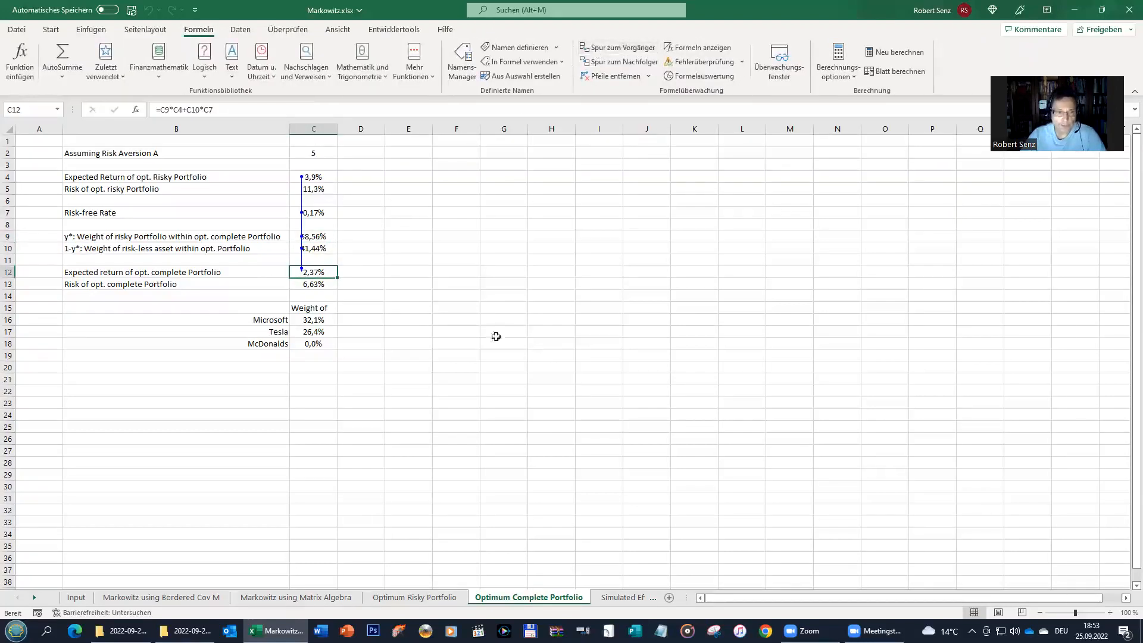
click(320, 285)
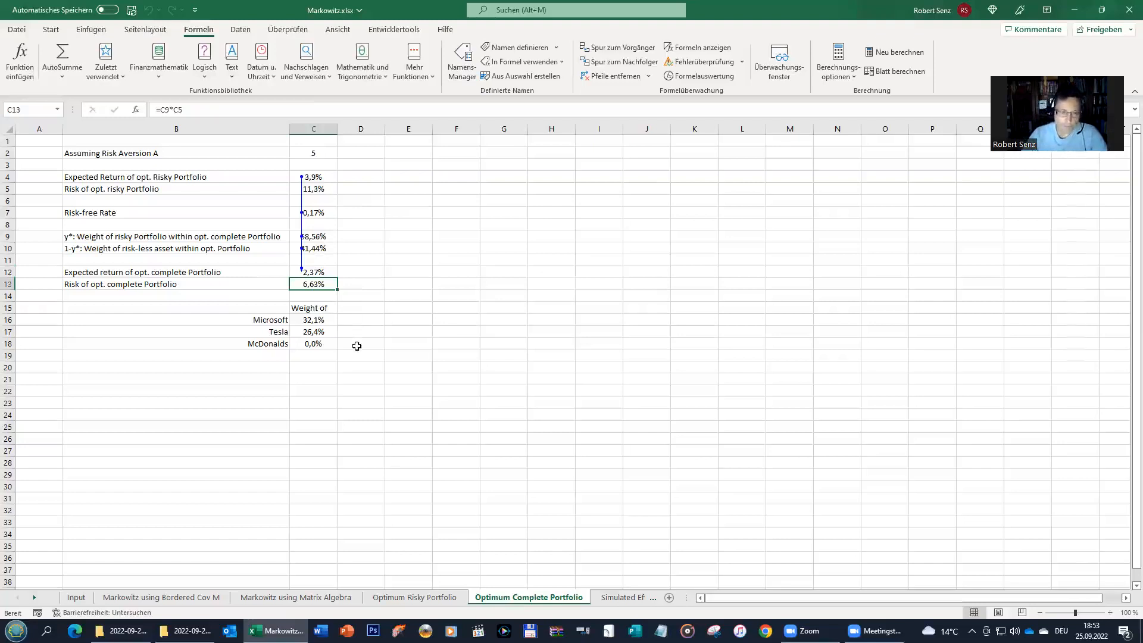
Examine how the Microsoft weight in C16 builds on the risky portfolio share in C9
click(324, 321)
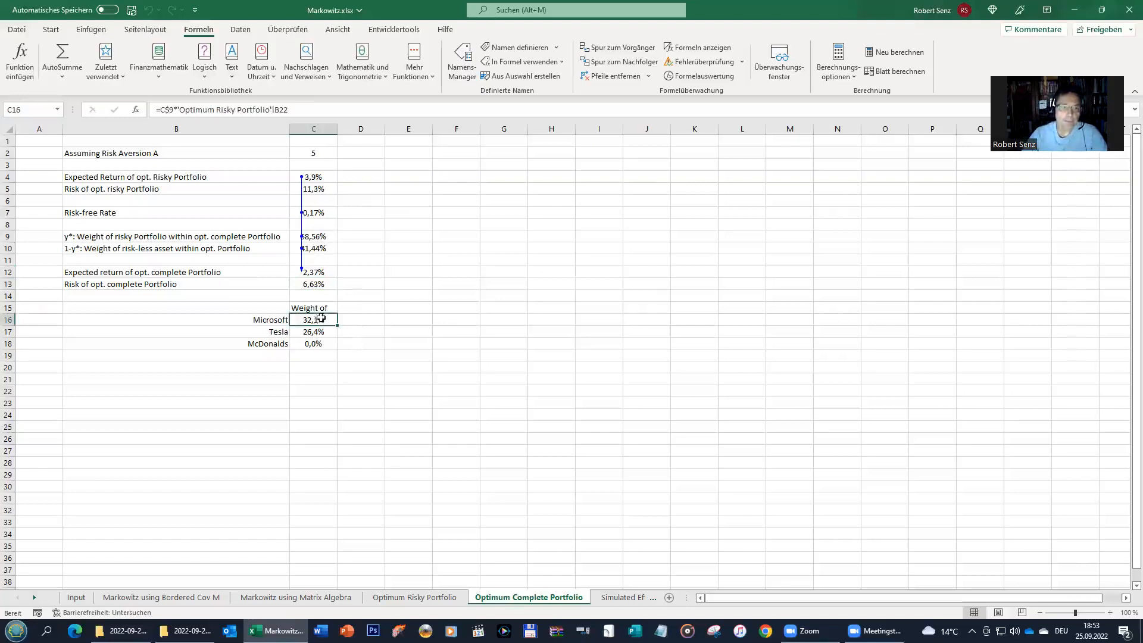
click(326, 236)
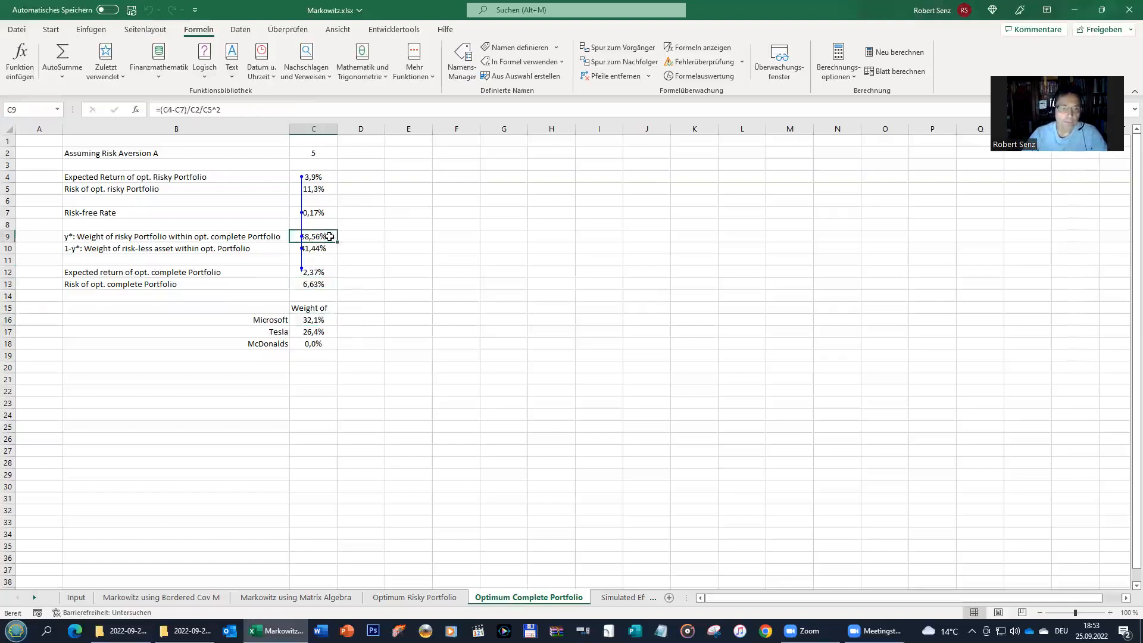
click(303, 321)
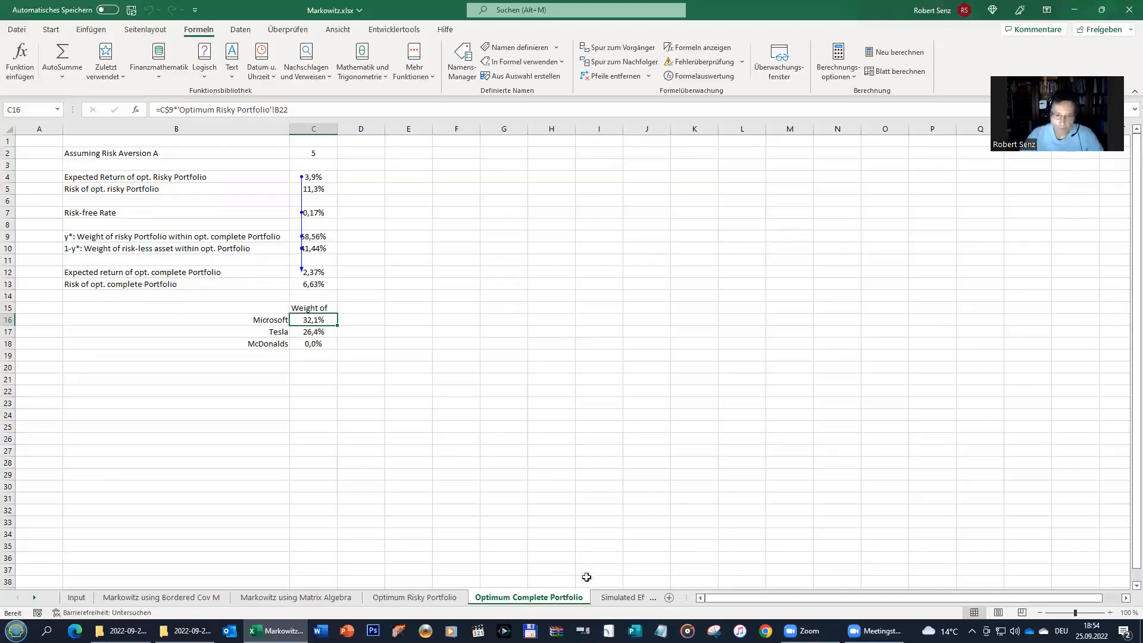
On the Simulated Efficient Frontier sheet, inspect the random weights in B15:D15 and their sum in E15
click(620, 597)
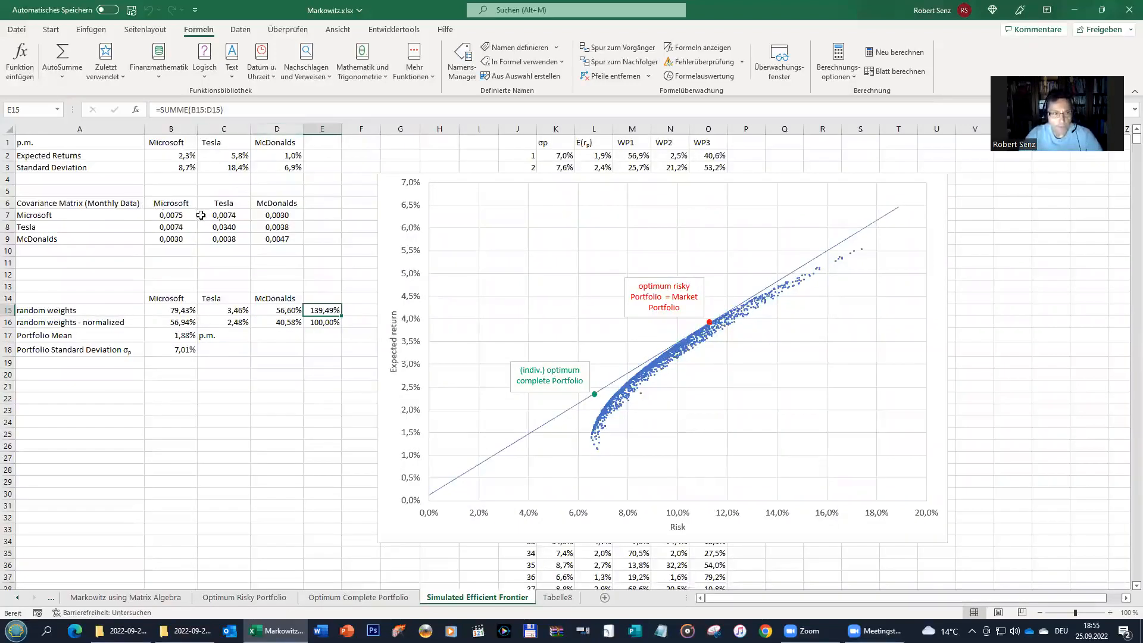
drag(186, 307, 259, 308)
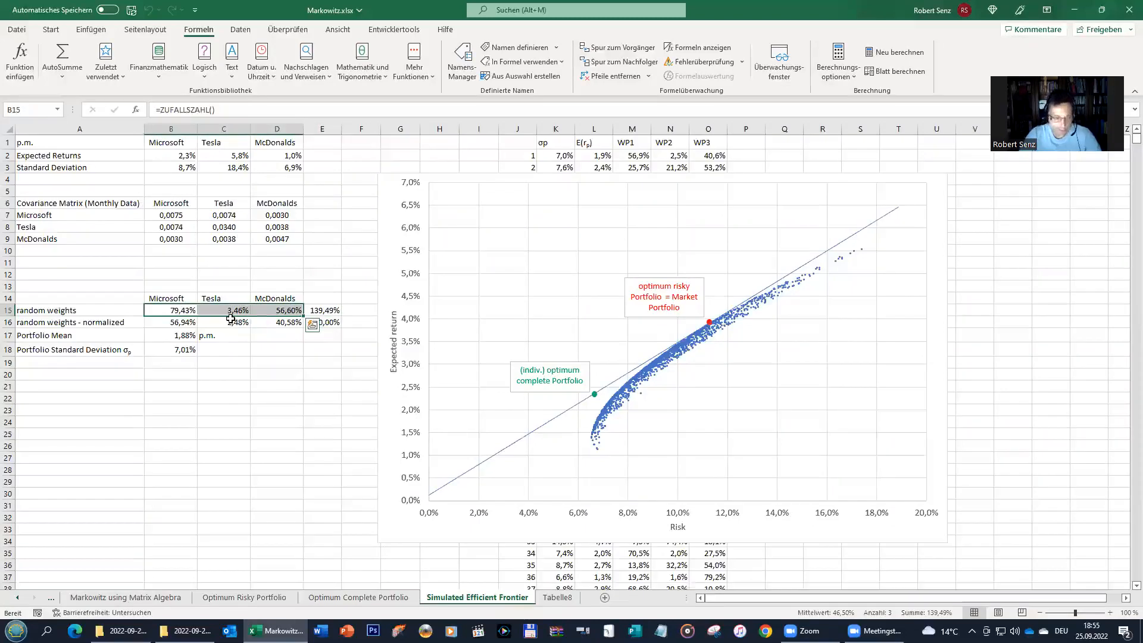
click(180, 310)
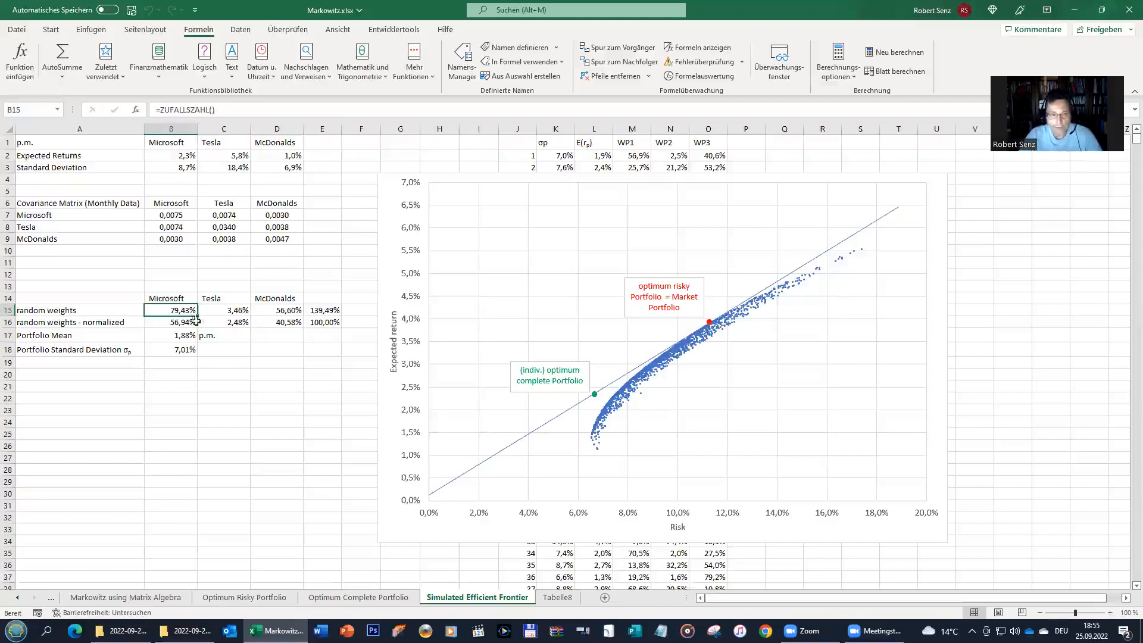
click(322, 310)
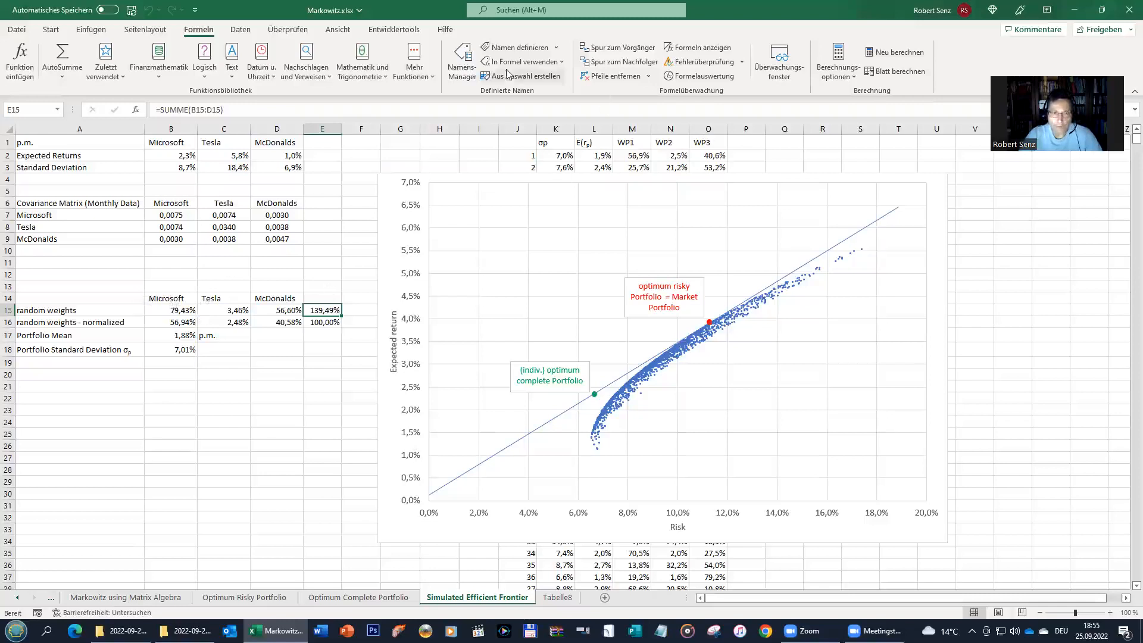
Look up the fill options that offer the data series command for numbering simulation runs
click(249, 31)
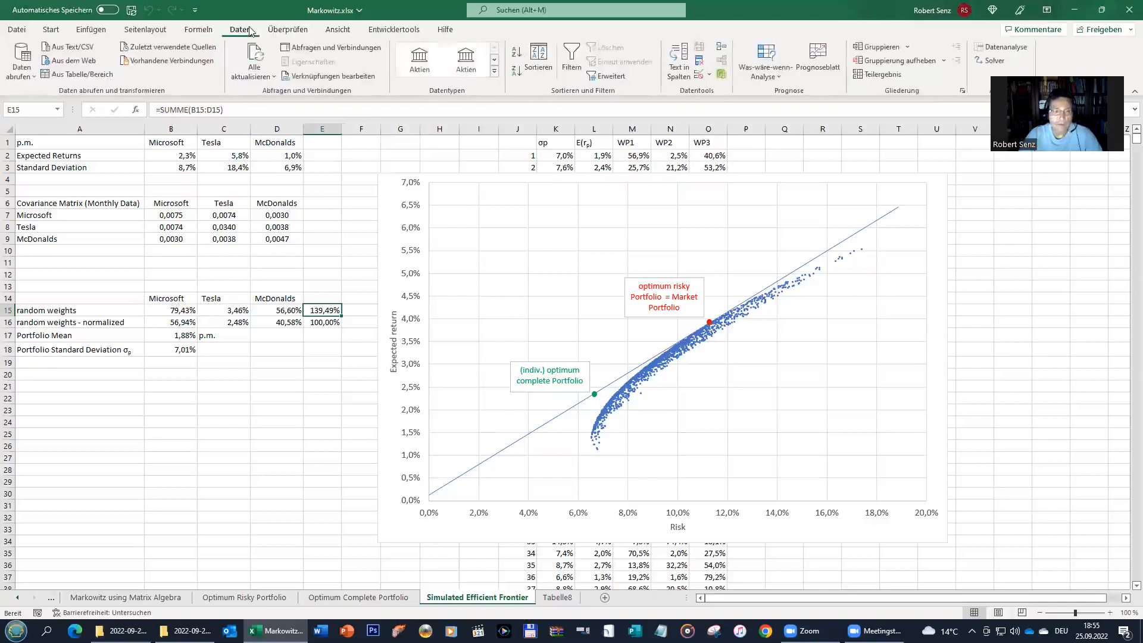
click(53, 30)
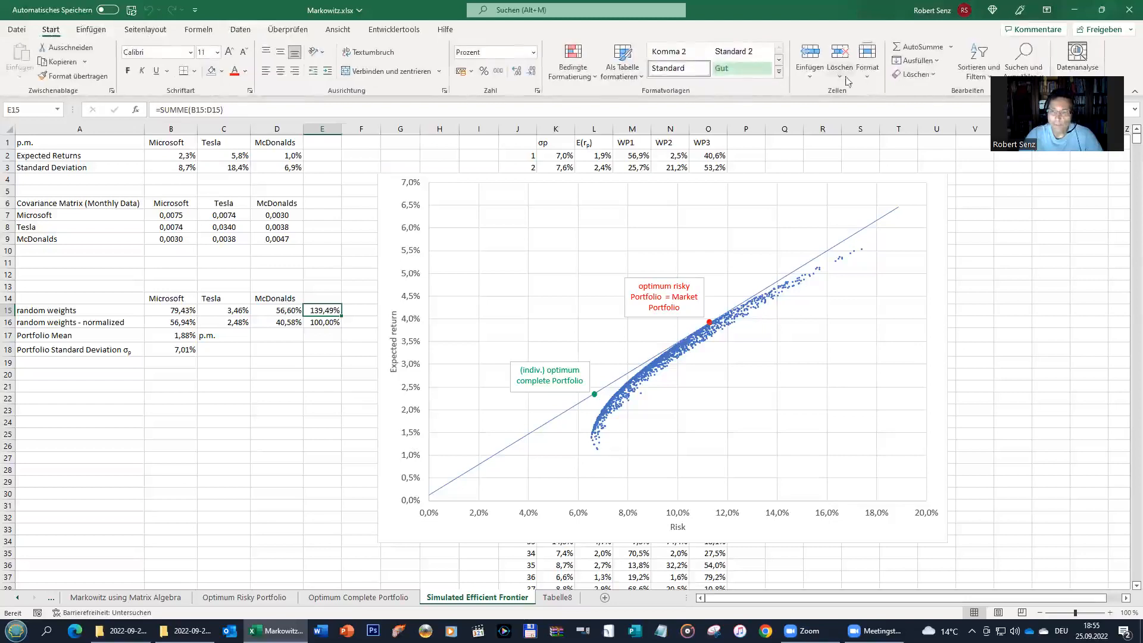
click(912, 61)
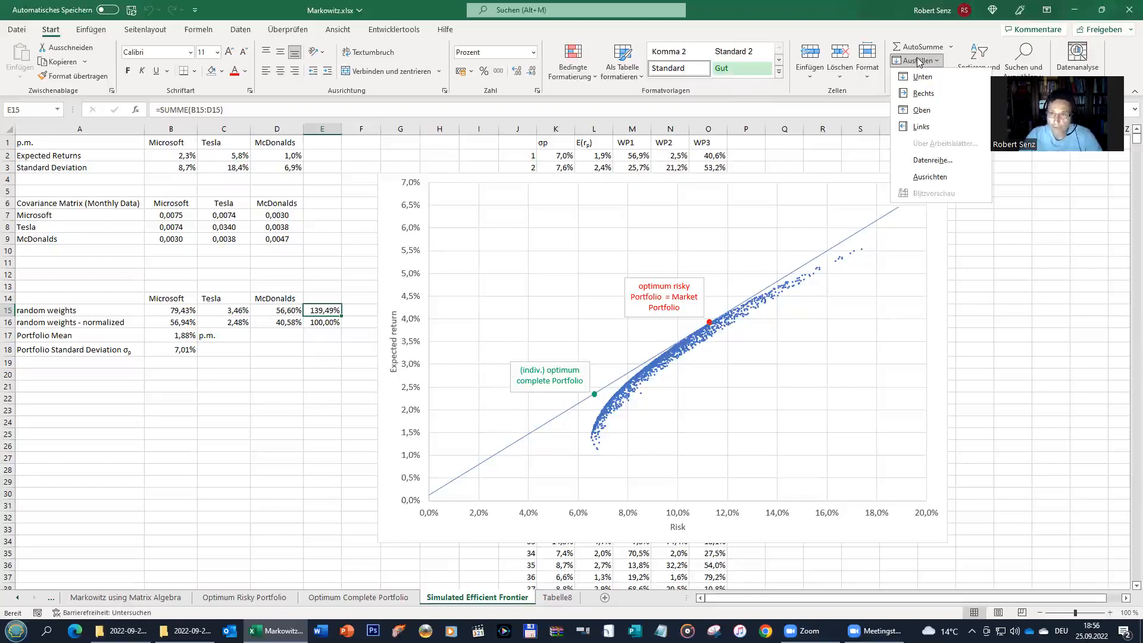
click(348, 224)
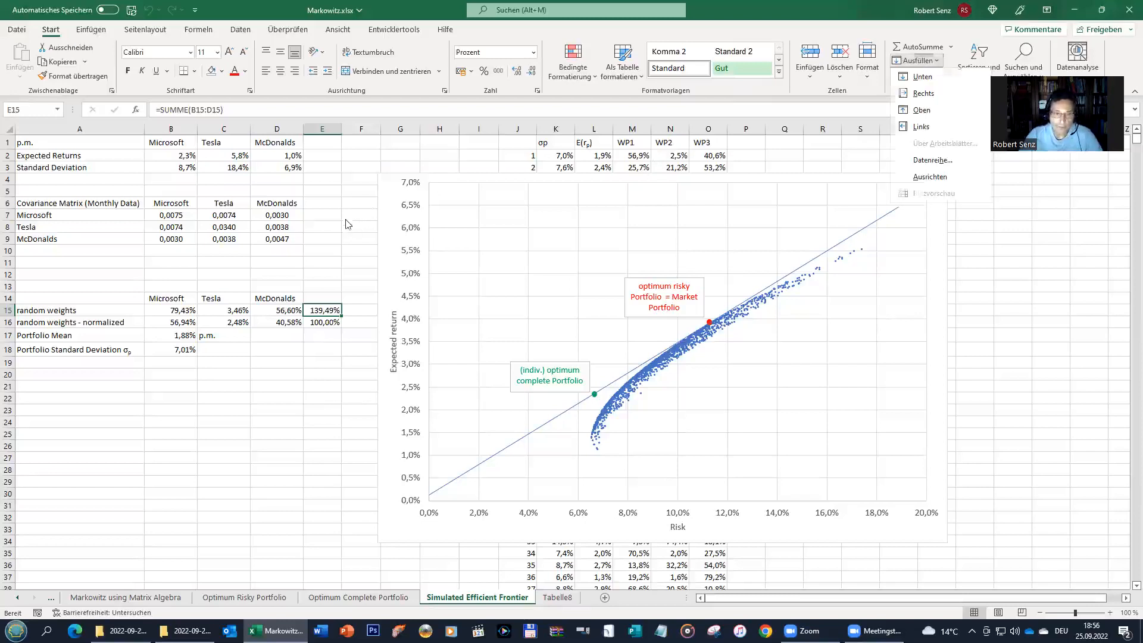
Review the numbered simulation runs in column J from the first to the last row, and examine the efficient frontier chart
click(511, 157)
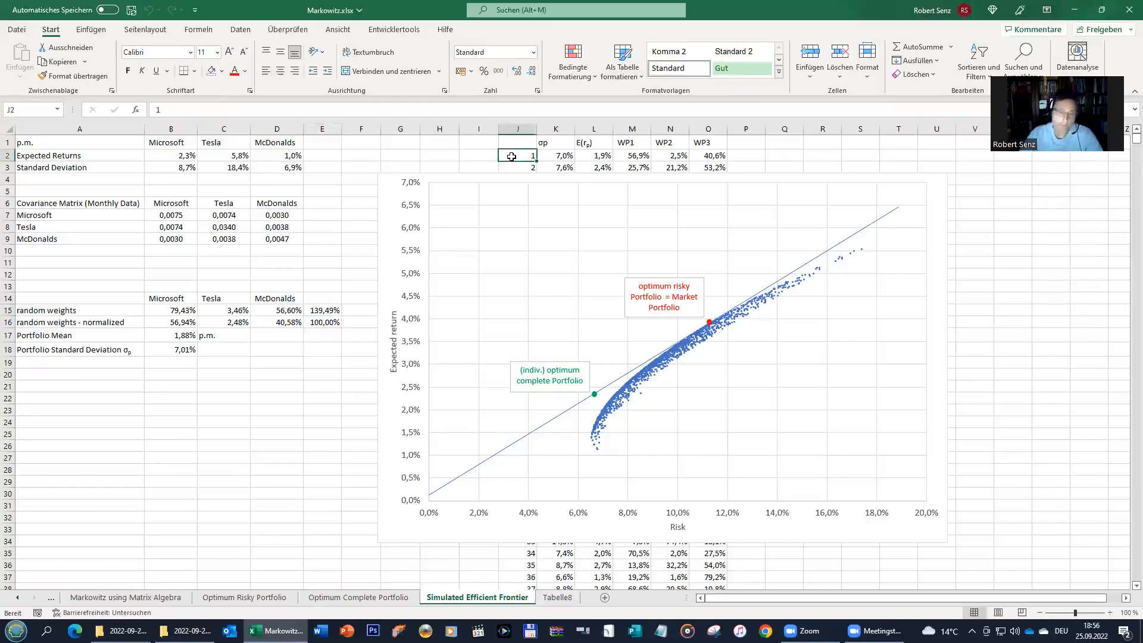
key(ctrl+Down)
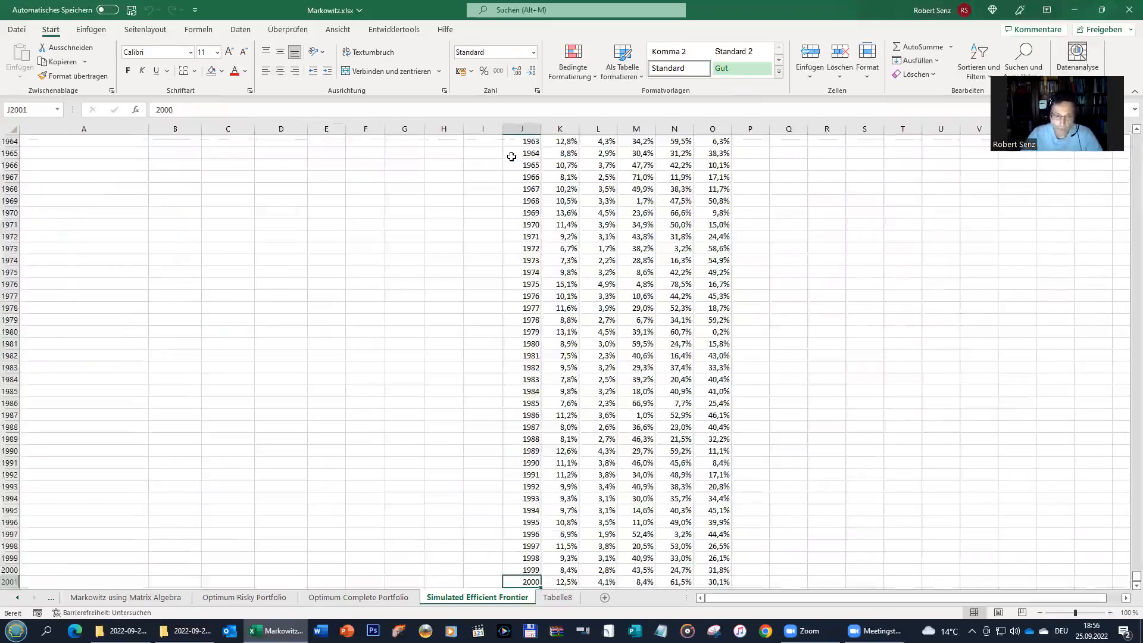
key(ctrl+Up)
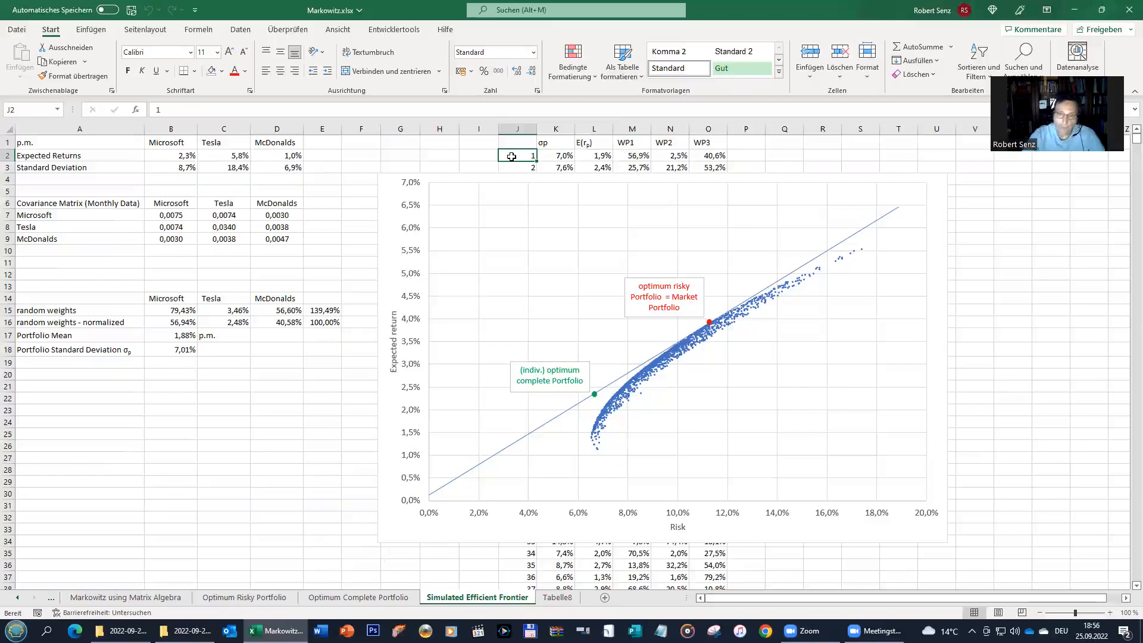
mouse_move(639, 393)
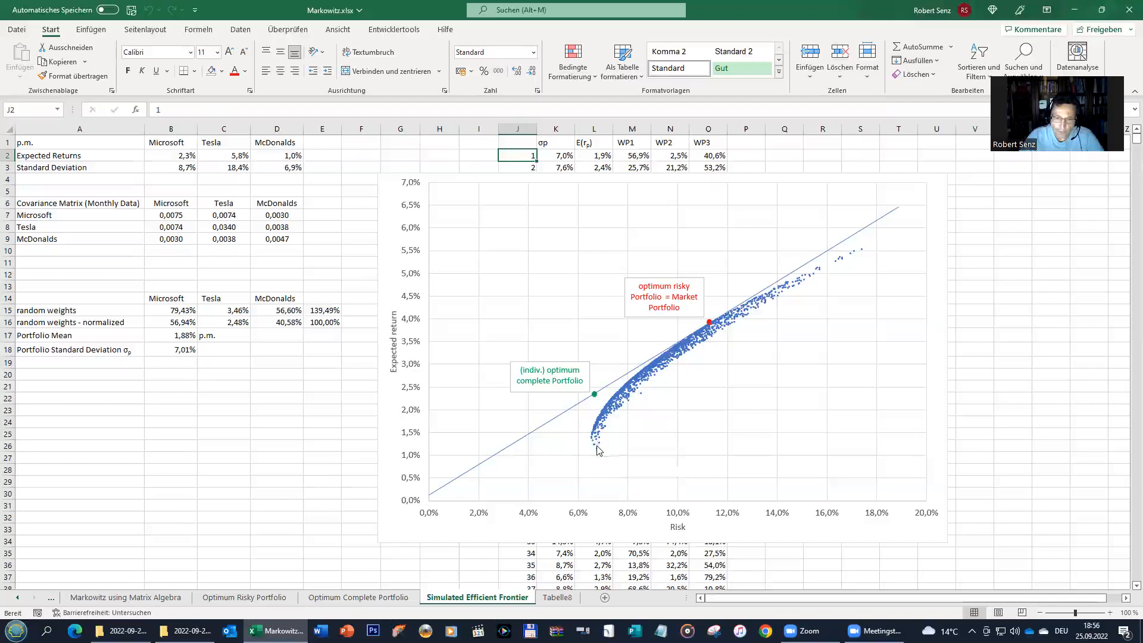
mouse_move(597, 446)
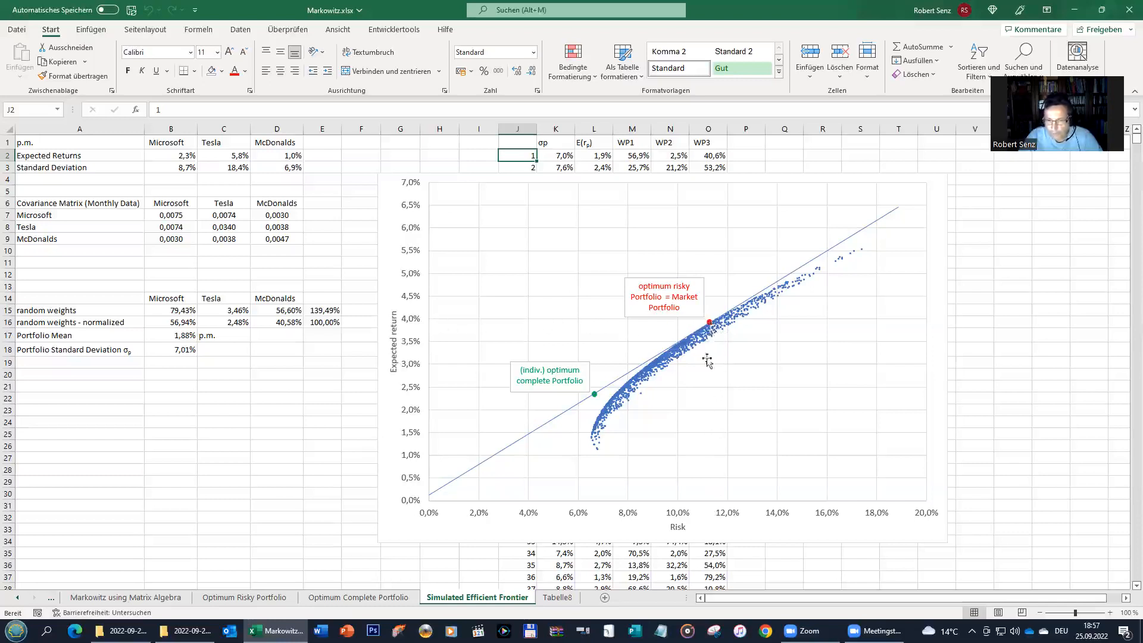
On the Optimum Risky Portfolio sheet, inspect the portfolio variance, standard deviation and mean in B27:B29, and return to the Simulated Efficient Frontier chart
click(249, 596)
click(152, 452)
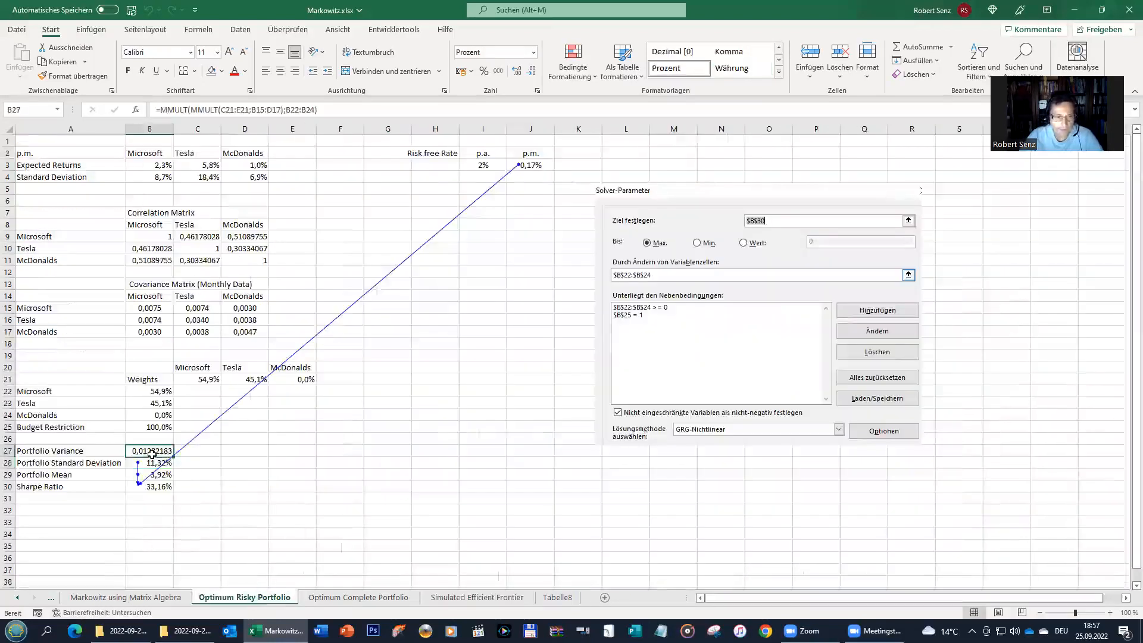
click(152, 457)
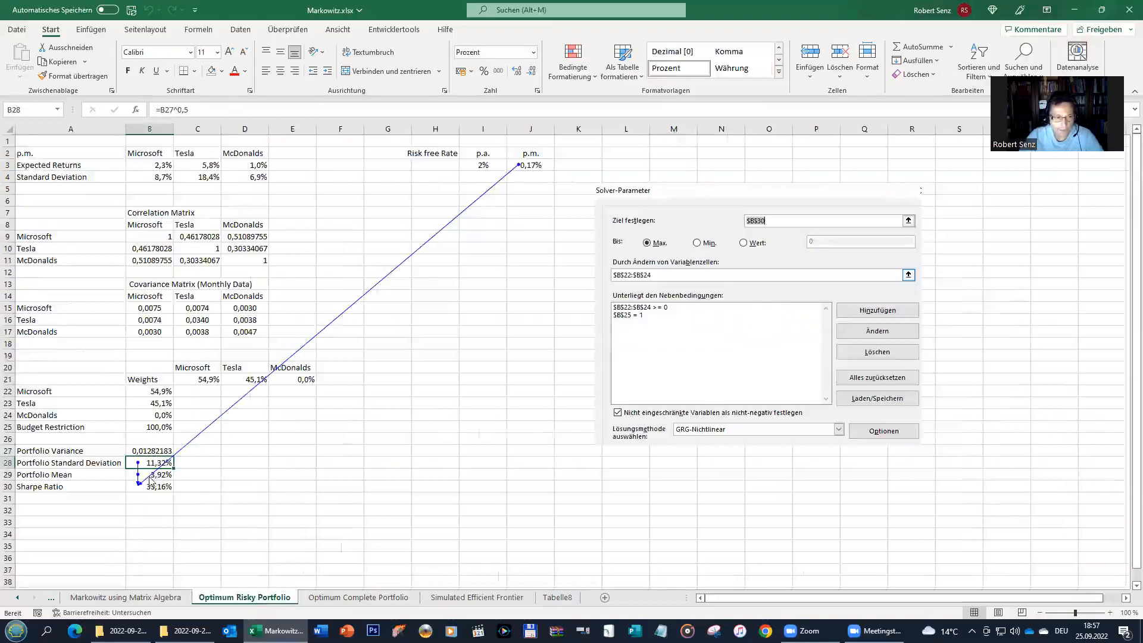
click(128, 474)
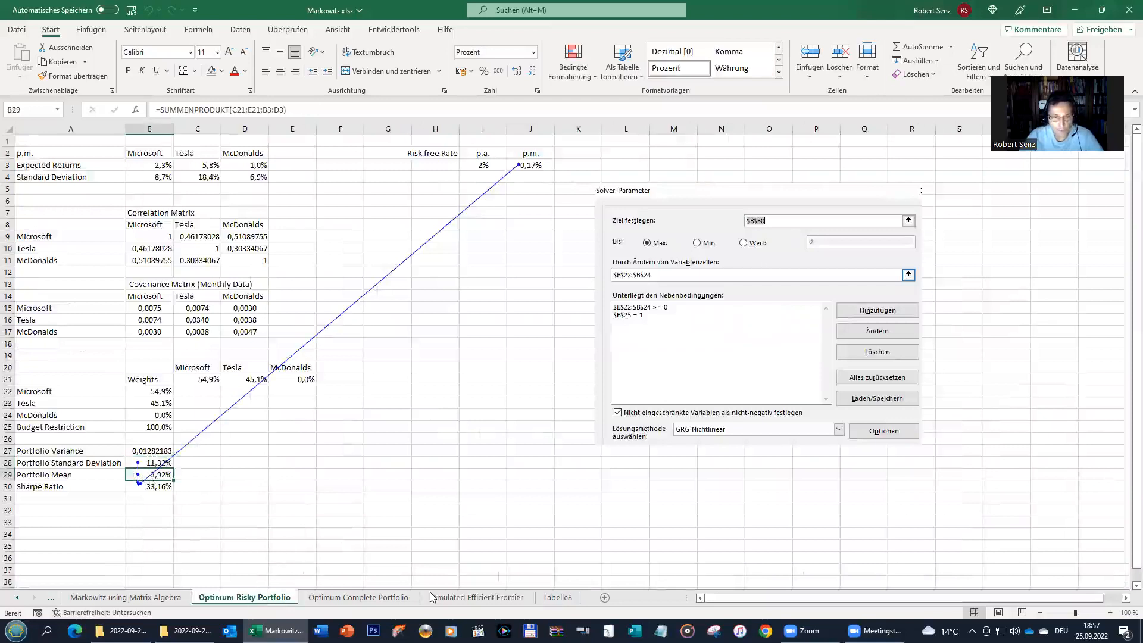
click(477, 597)
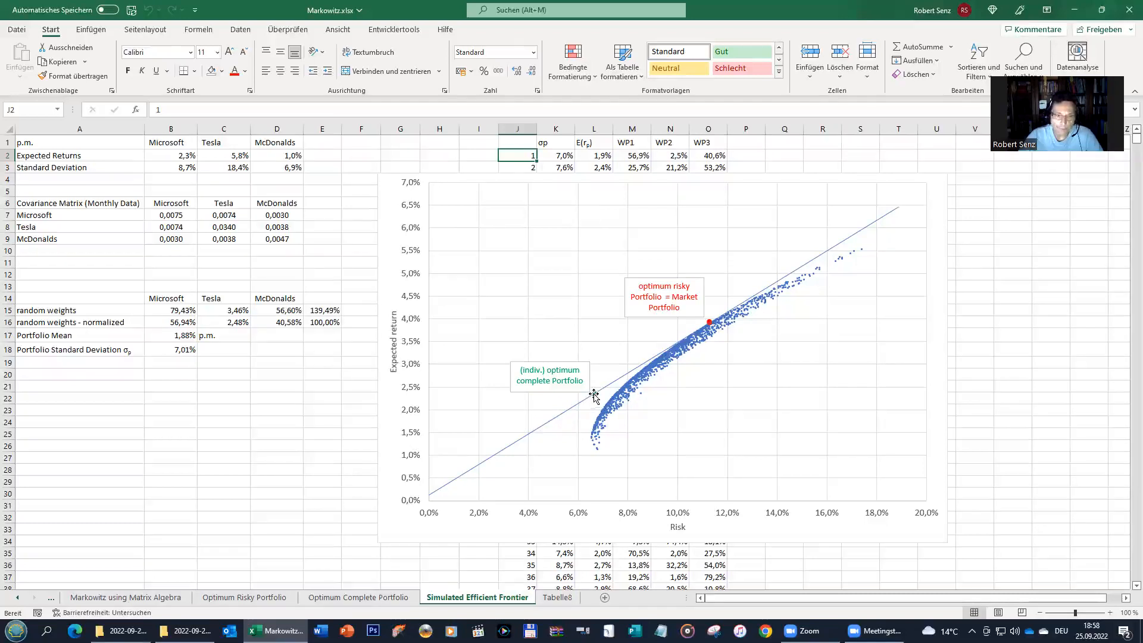
On the Optimum Complete Portfolio sheet, inspect the expected return in C12 and risk in C13, and return to the Simulated Efficient Frontier chart
click(360, 597)
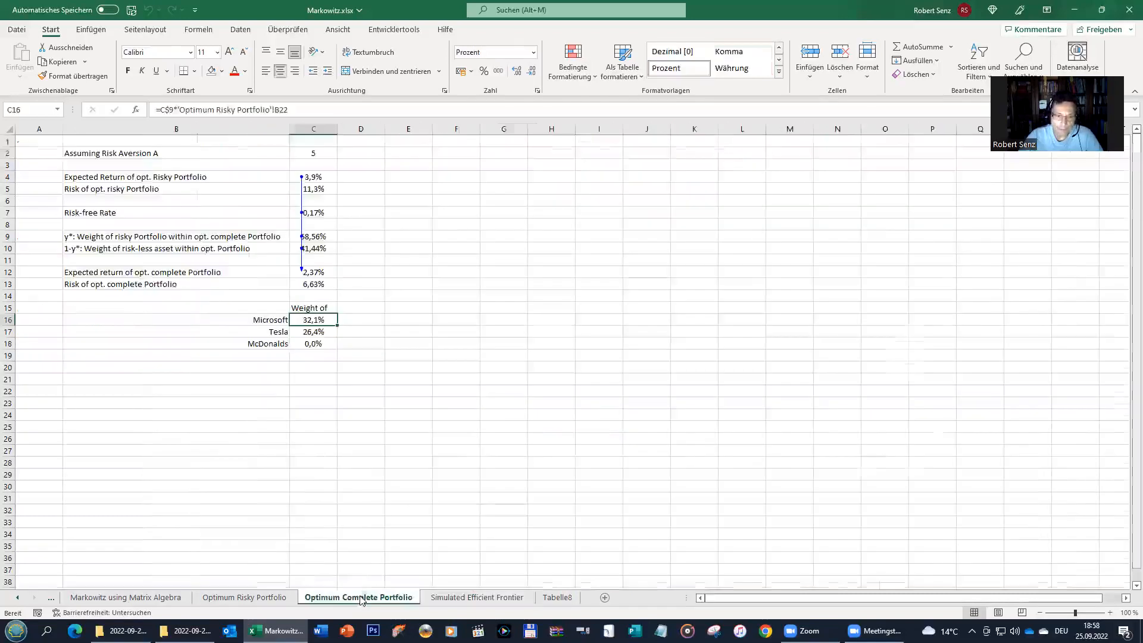
click(322, 271)
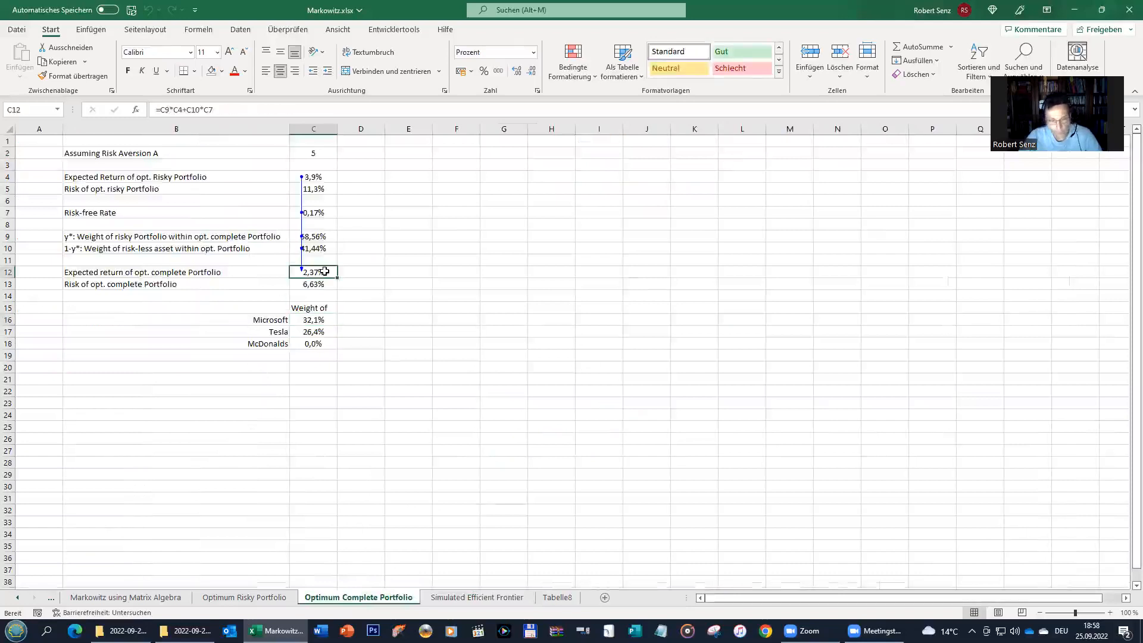
click(329, 285)
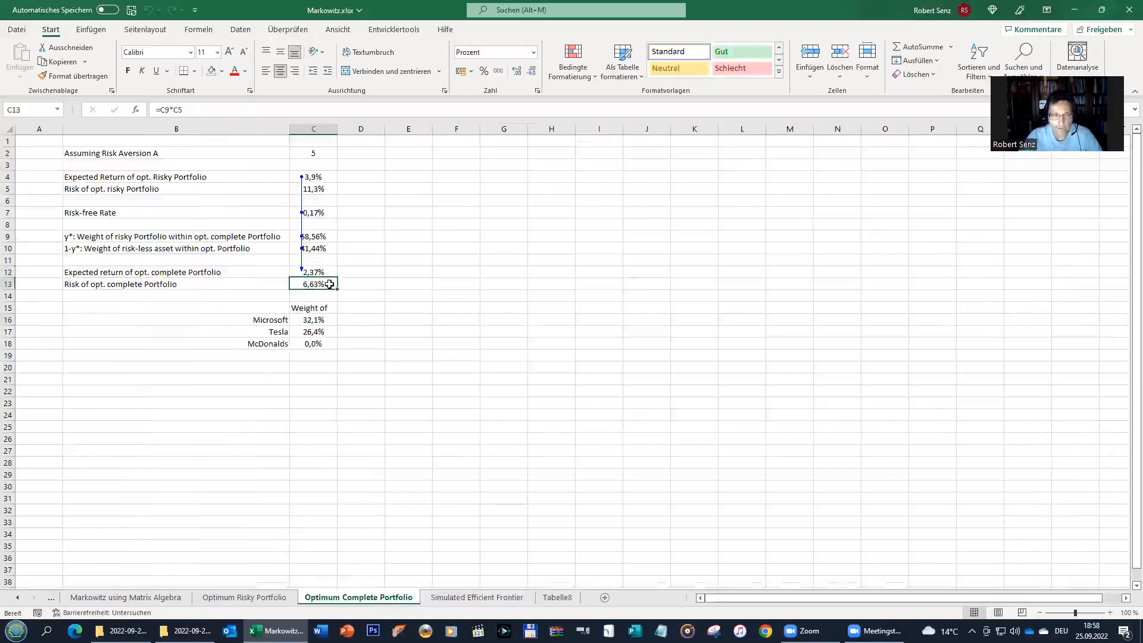
click(443, 598)
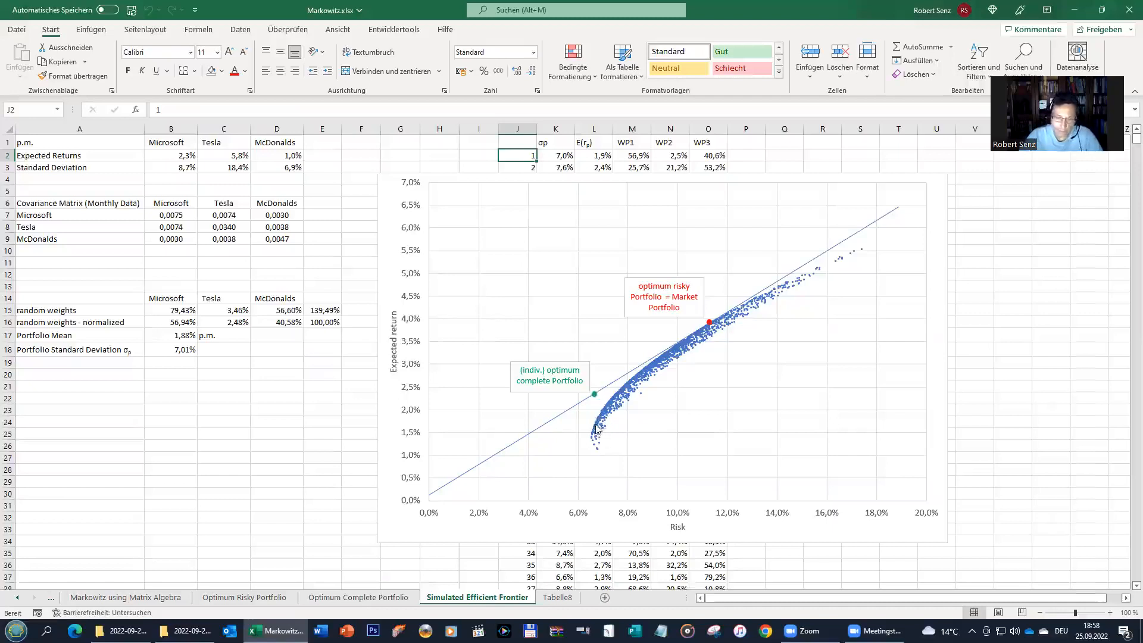
click(270, 401)
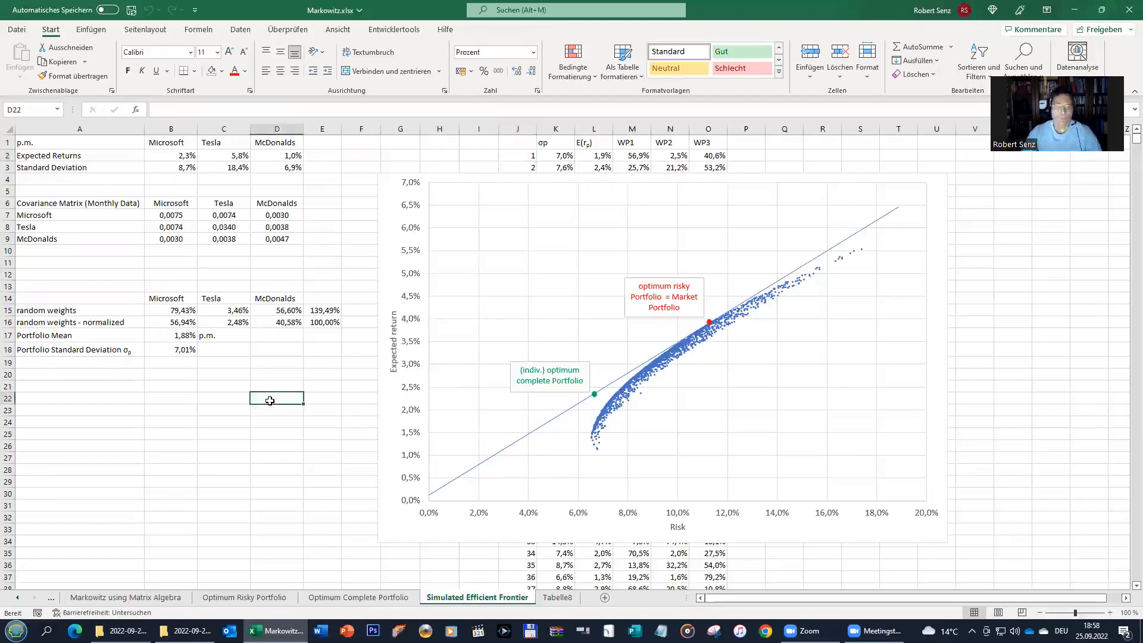